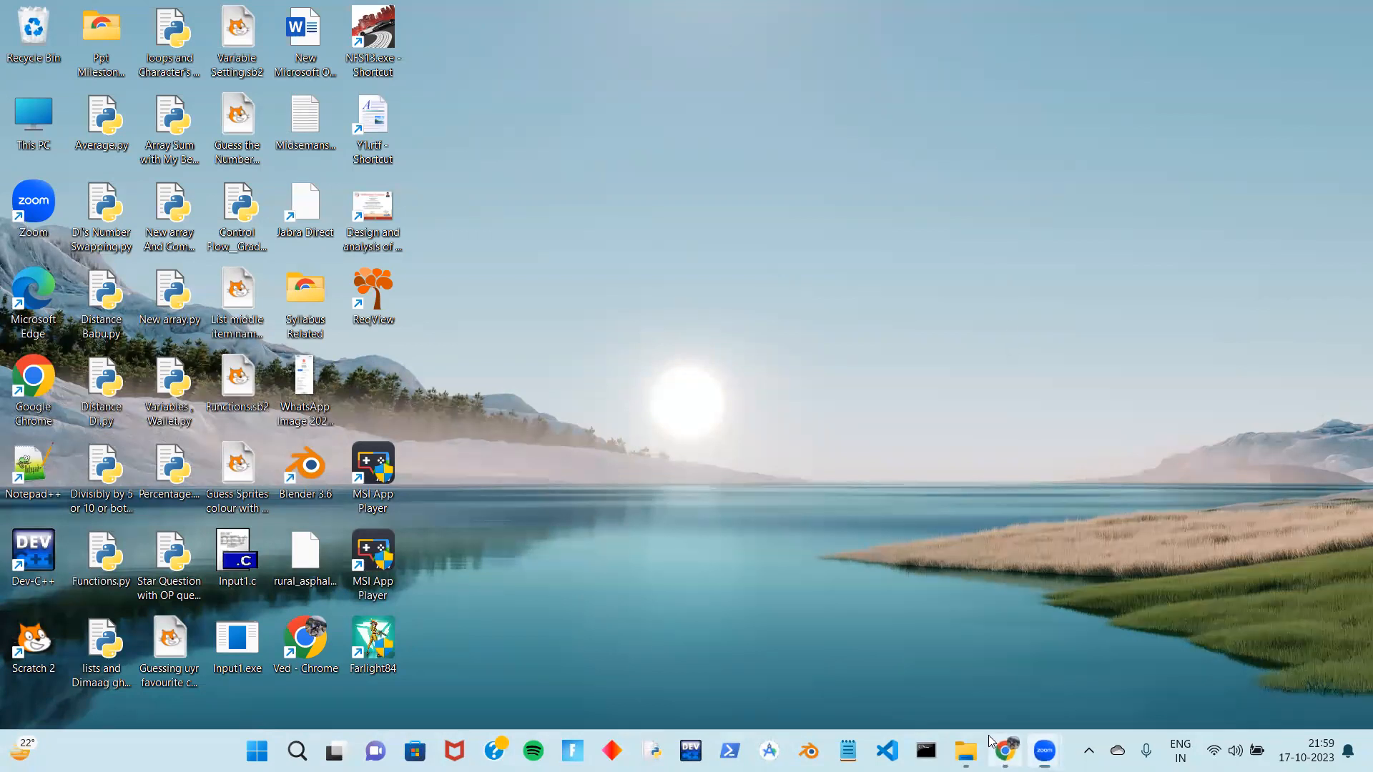
Search Google for 'mysql' in a new Chrome tab
{"action": "left_click", "coordinate": [1005, 751]}
{"action": "left_click", "coordinate": [896, 96]}
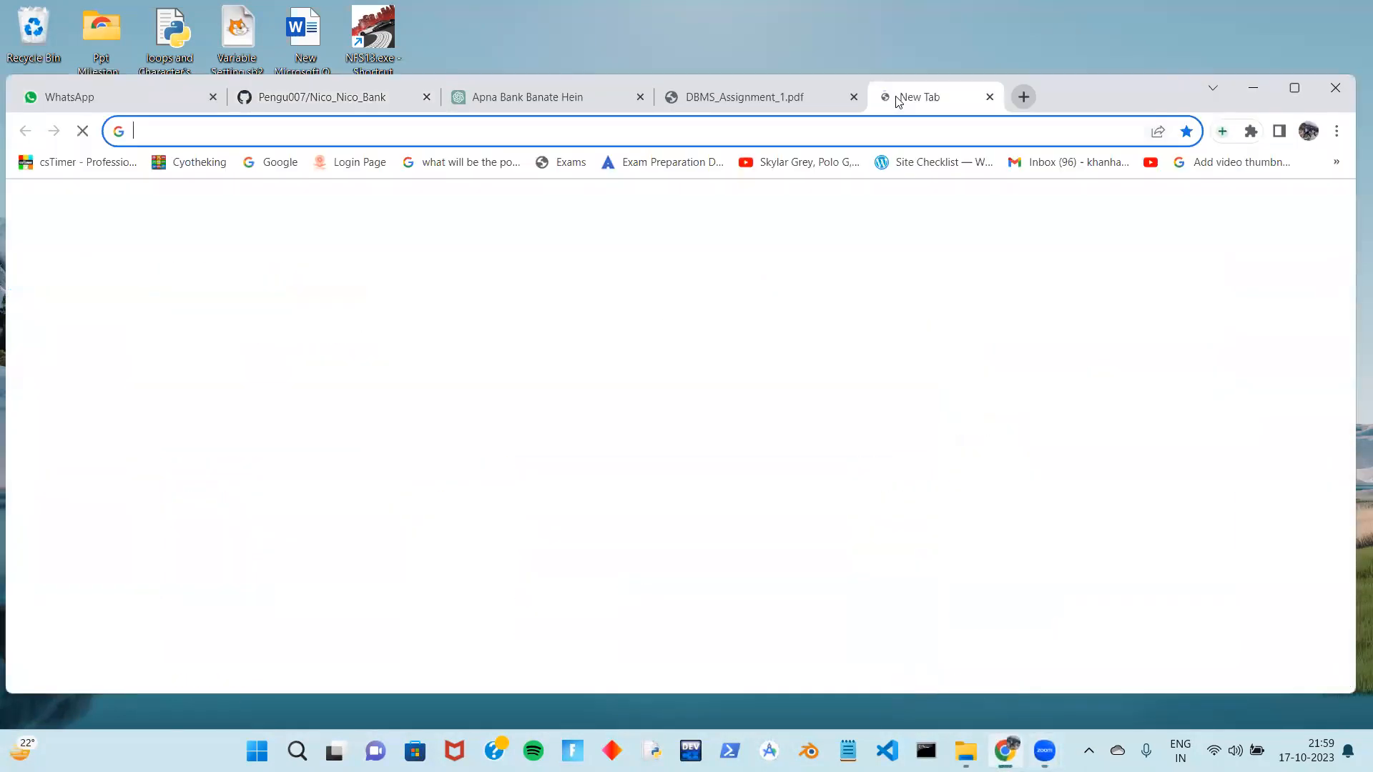
{"action": "type", "text": "mysaql"}
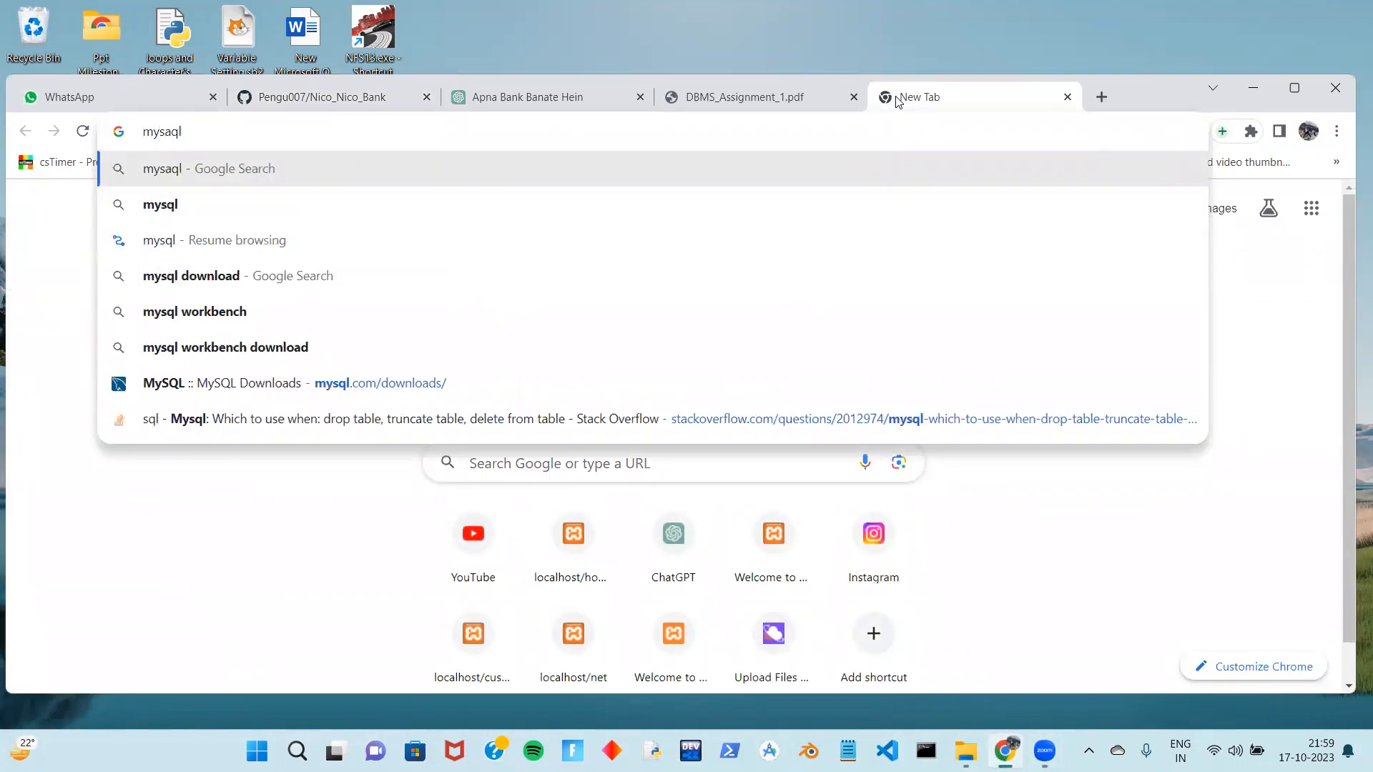
{"action": "key", "text": "Return"}
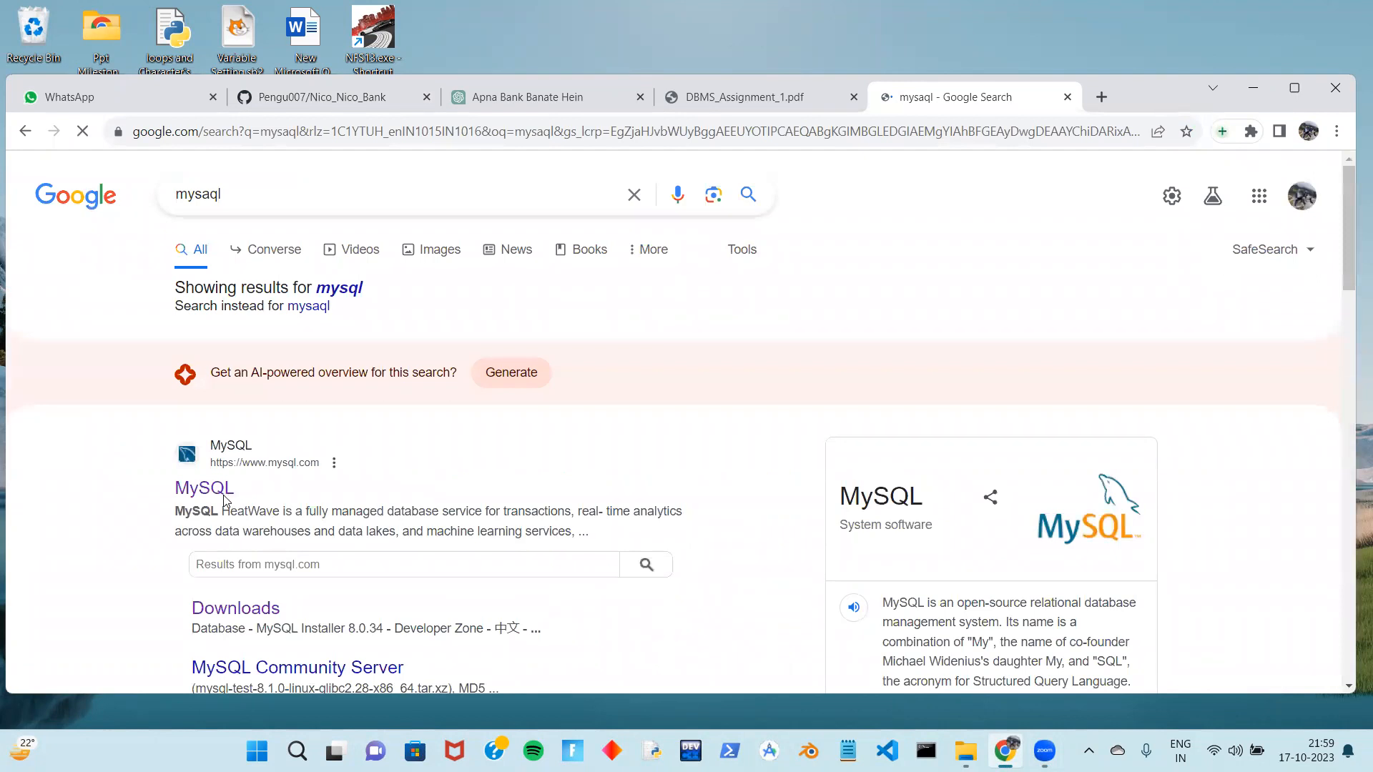
Open the official MySQL site and go to its Downloads page
{"action": "left_click", "coordinate": [225, 497]}
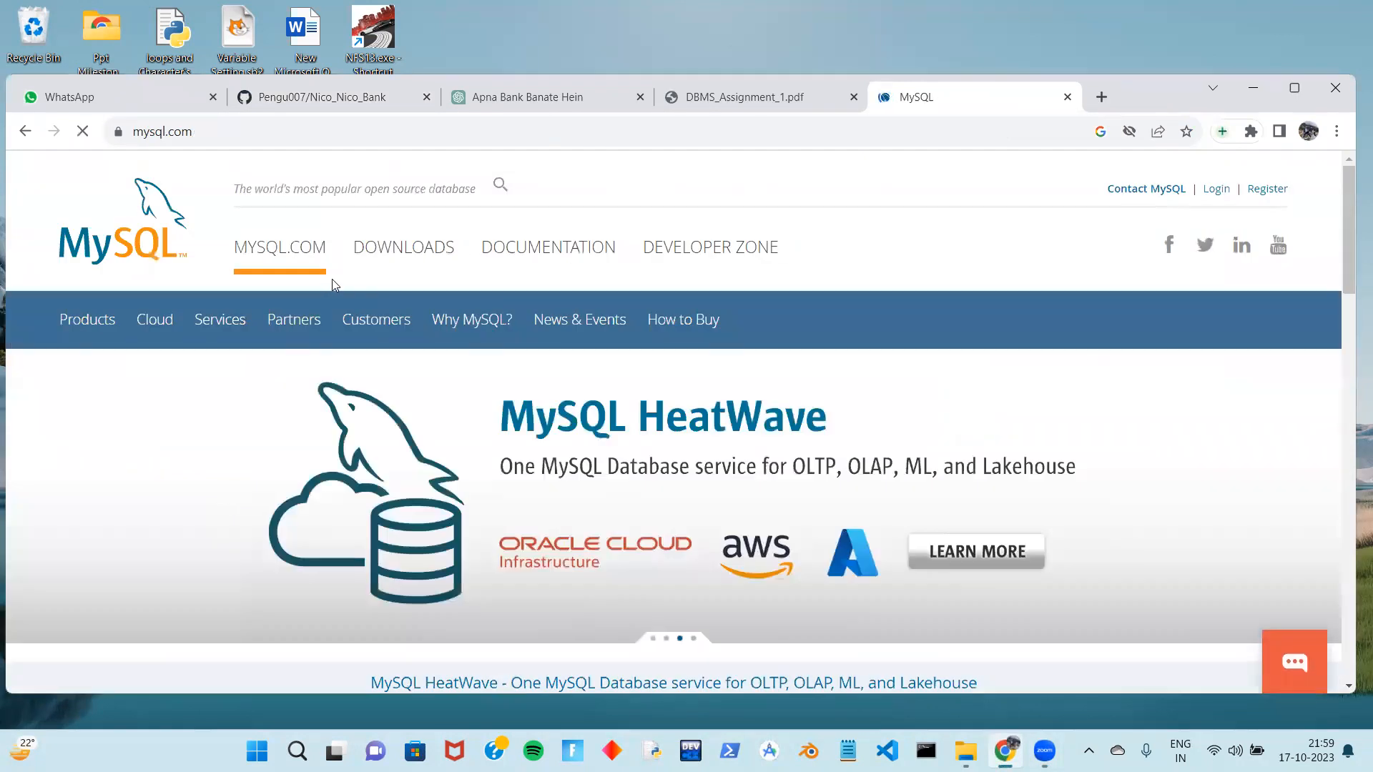
{"action": "left_click", "coordinate": [382, 252]}
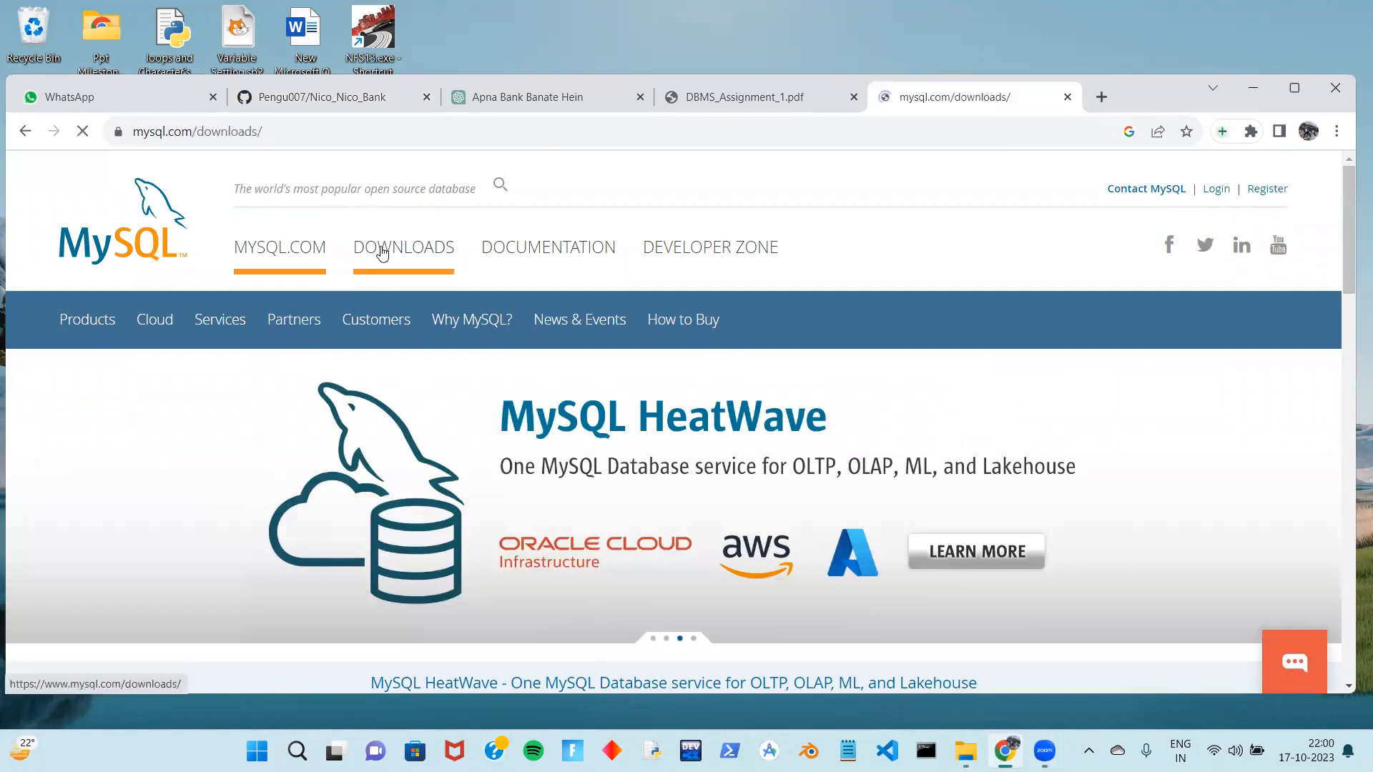
{"action": "scroll", "coordinate": [403, 430], "scroll_direction": "down", "scroll_amount": 3}
{"action": "scroll", "coordinate": [403, 434], "scroll_direction": "down", "scroll_amount": 8}
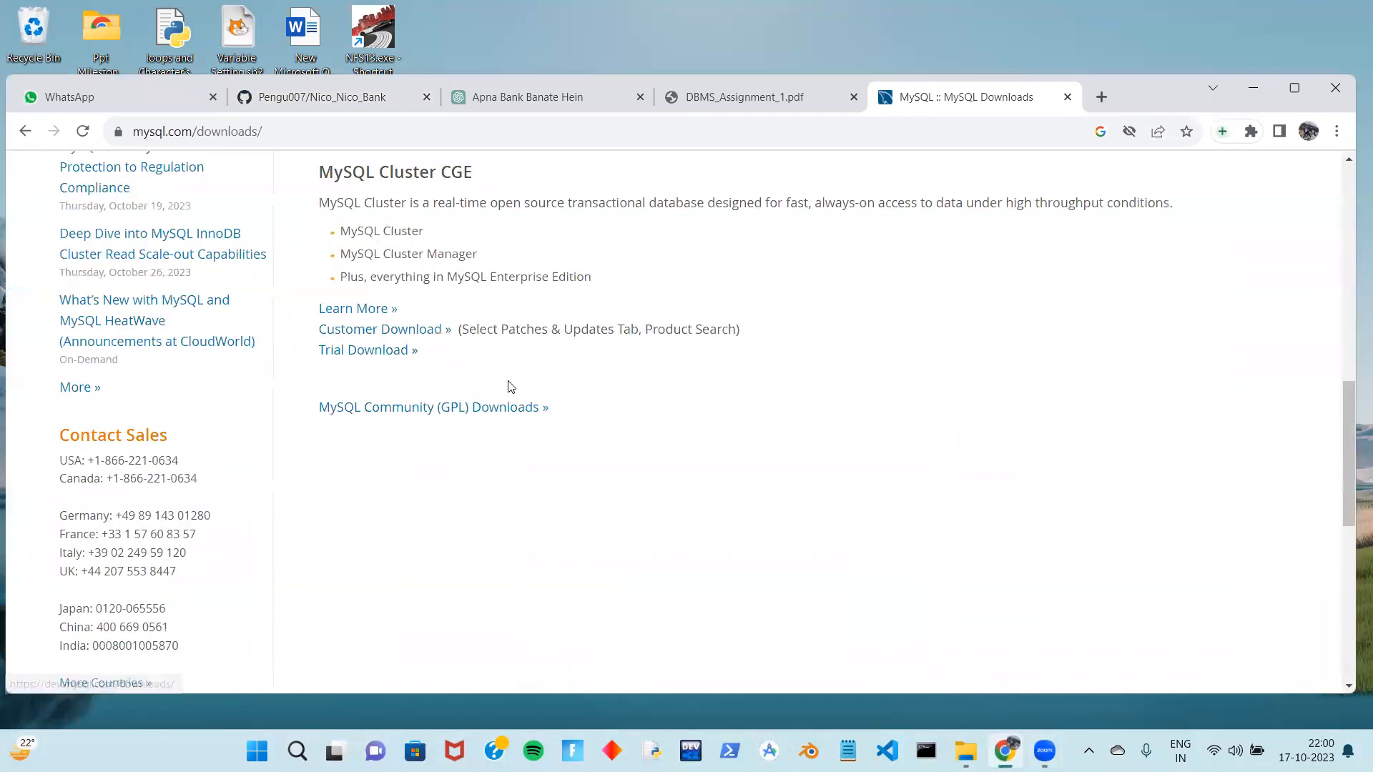
Go to MySQL Installer for Windows and download the 331.3M full installer
{"action": "left_click", "coordinate": [440, 411]}
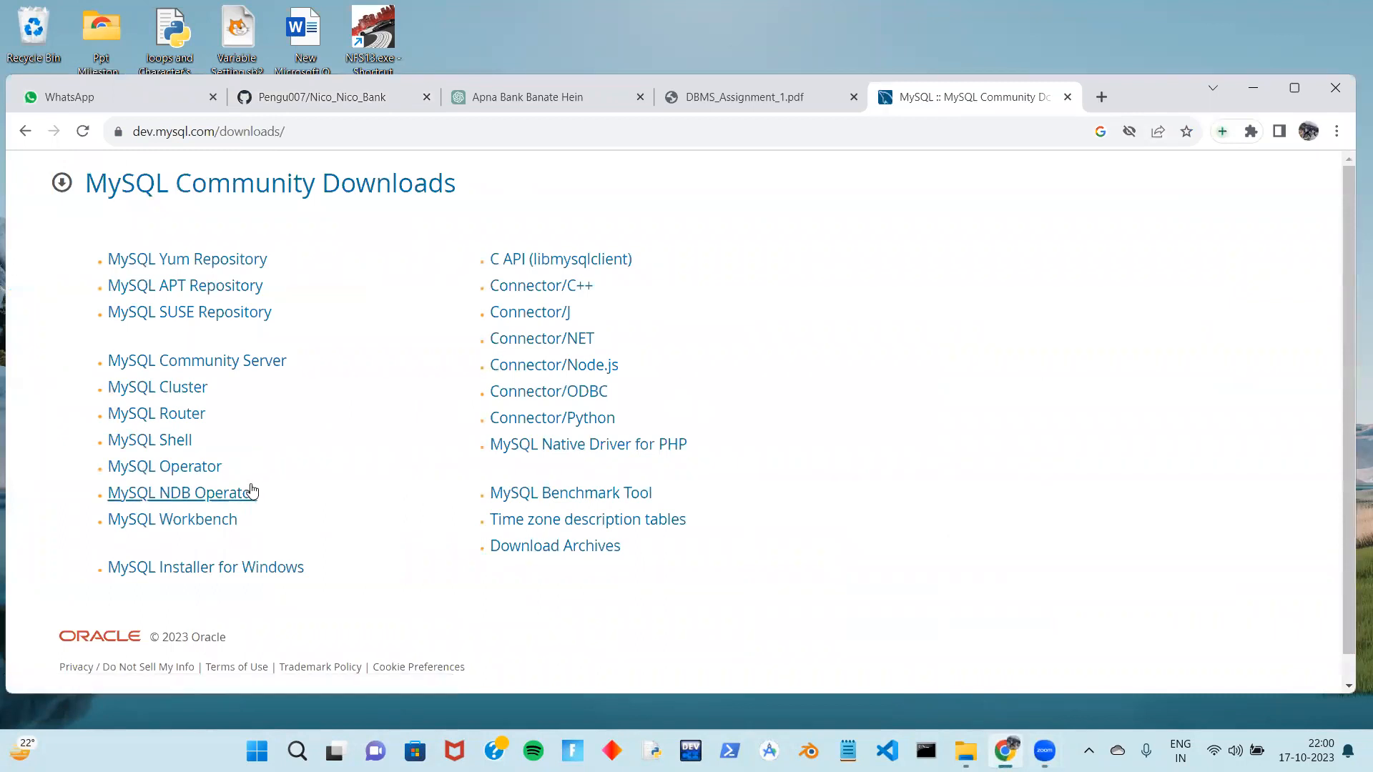
{"action": "left_click", "coordinate": [193, 572]}
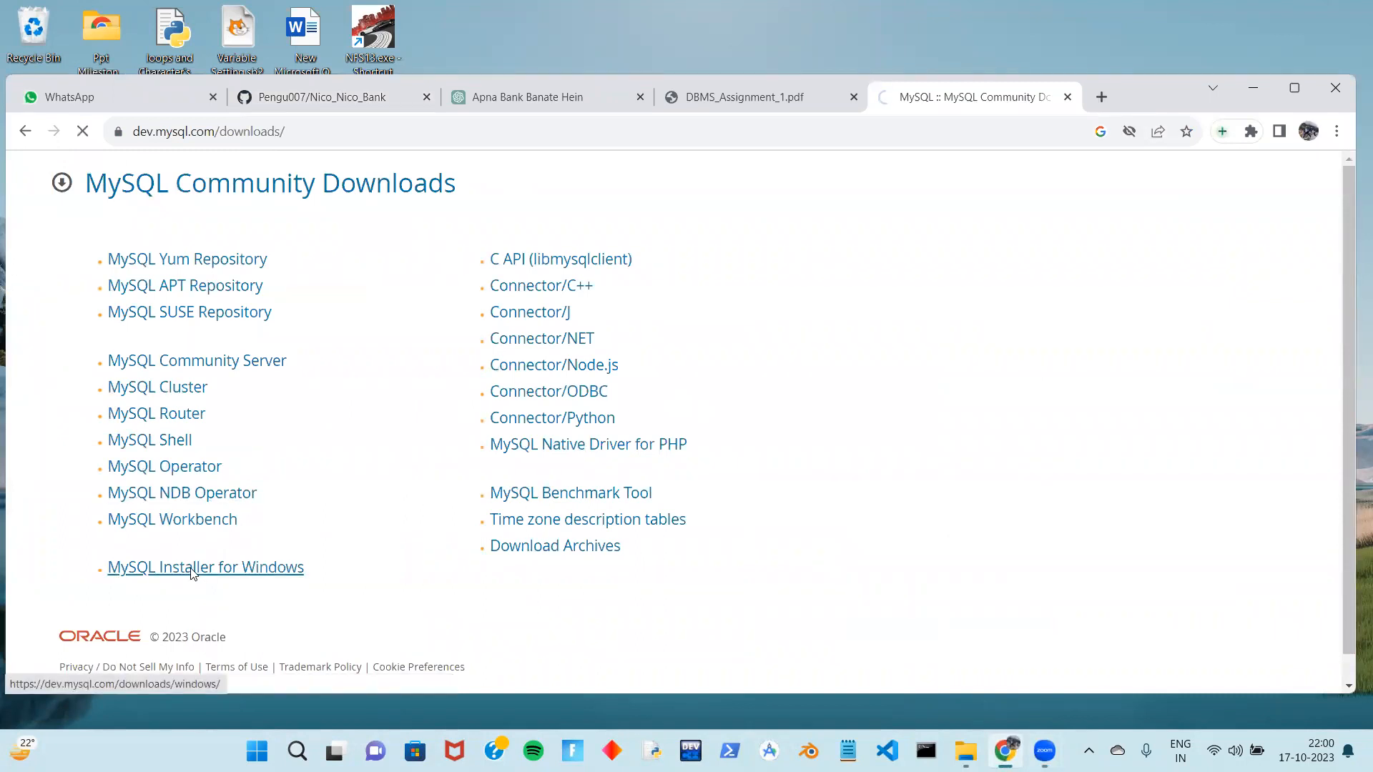
{"action": "scroll", "coordinate": [192, 572], "scroll_direction": "down", "scroll_amount": 2}
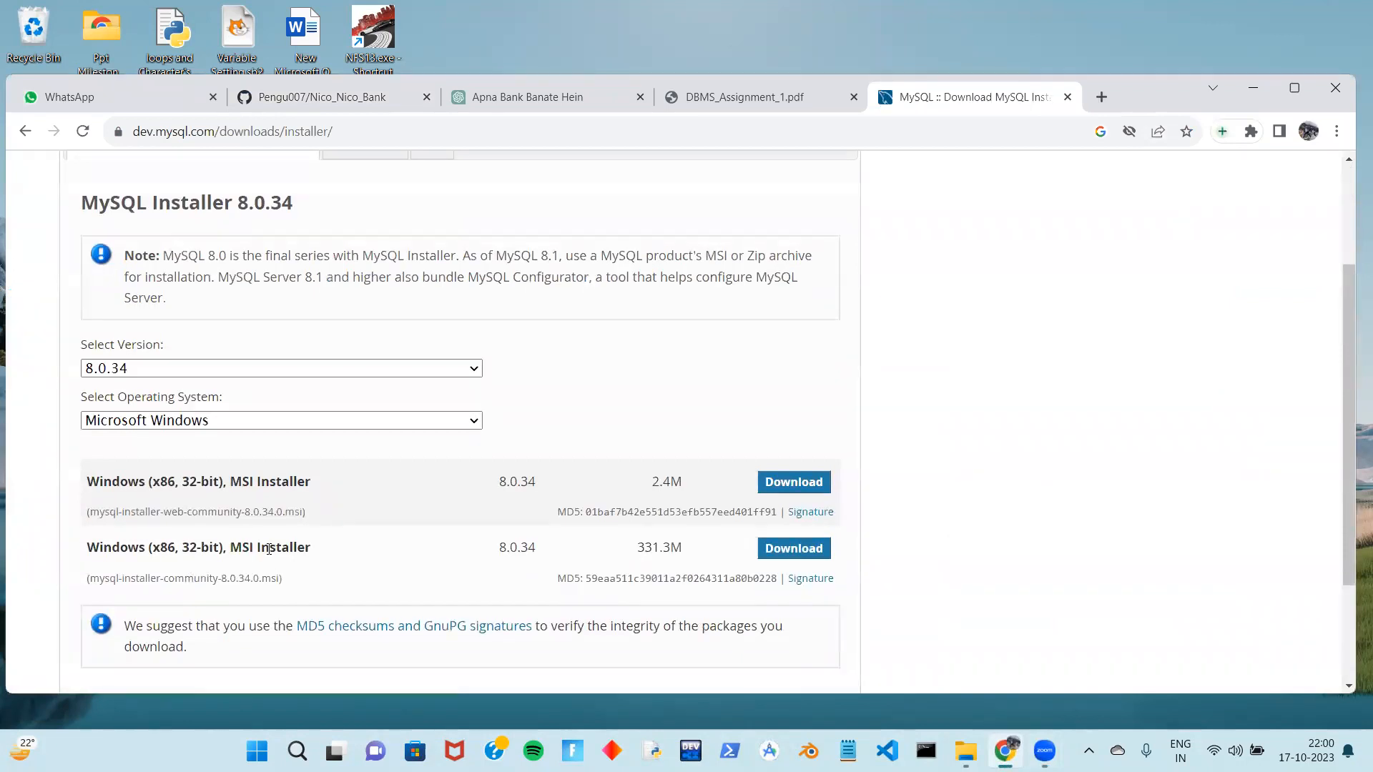
{"action": "left_click_drag", "start_coordinate": [639, 547], "coordinate": [701, 548]}
{"action": "left_click", "coordinate": [791, 548]}
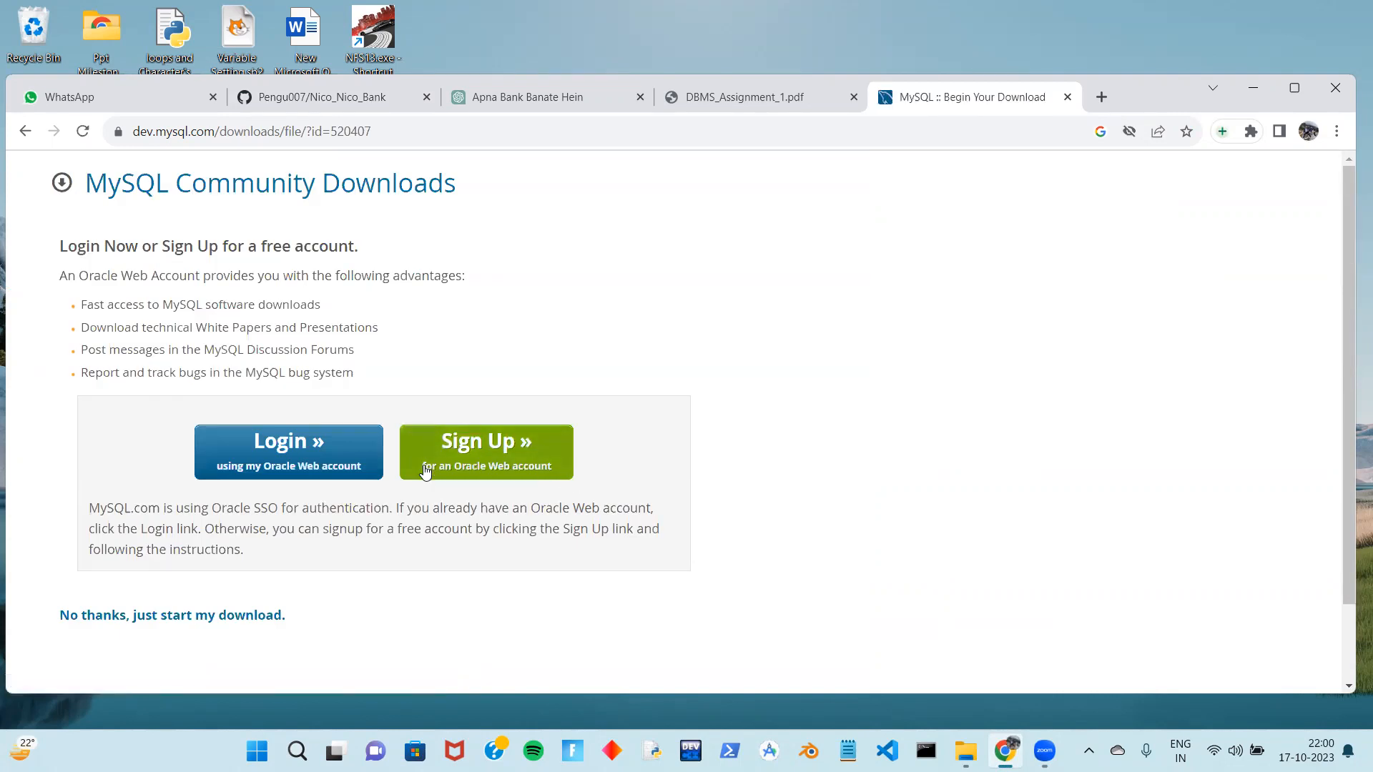
Skip sign-in to start the download, then cancel saving the duplicate '(1).msi' copy
{"action": "left_click", "coordinate": [236, 616]}
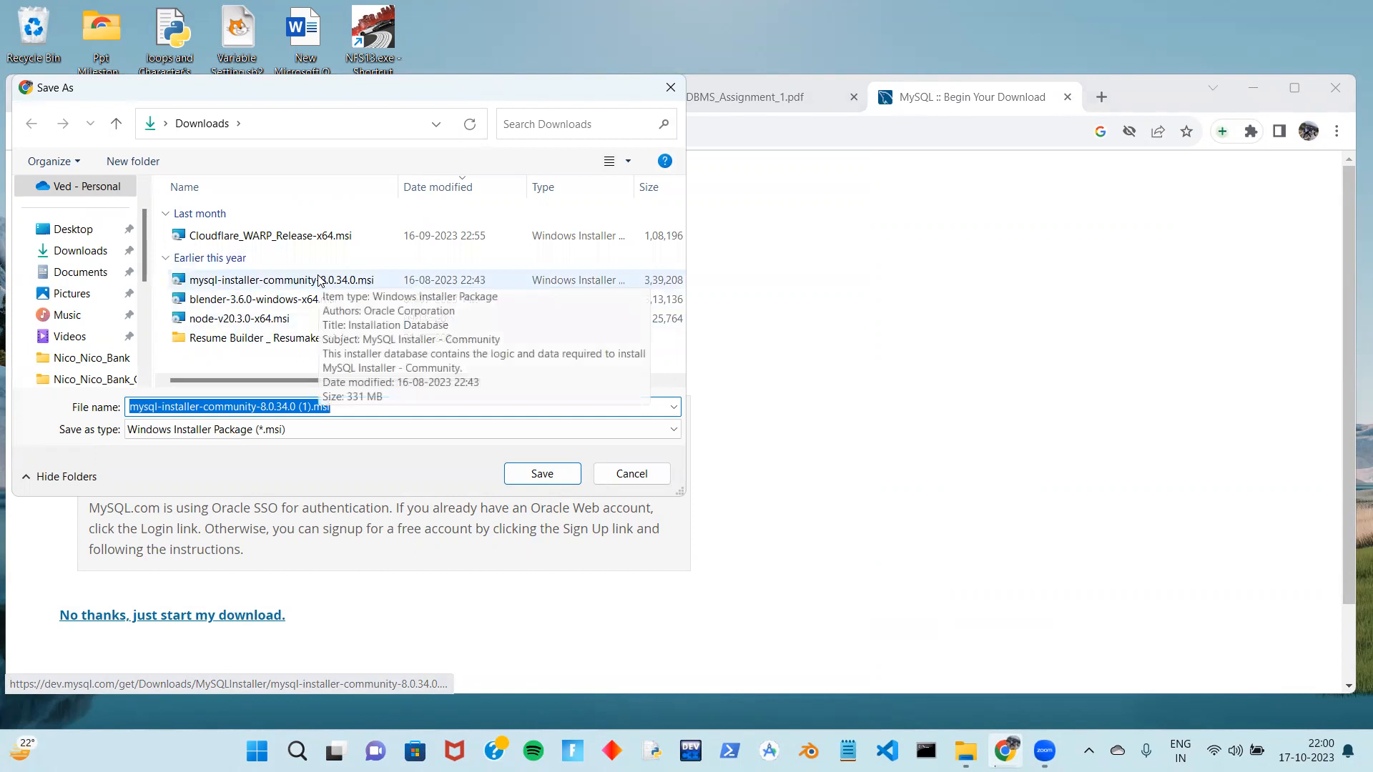
{"action": "left_click", "coordinate": [314, 407]}
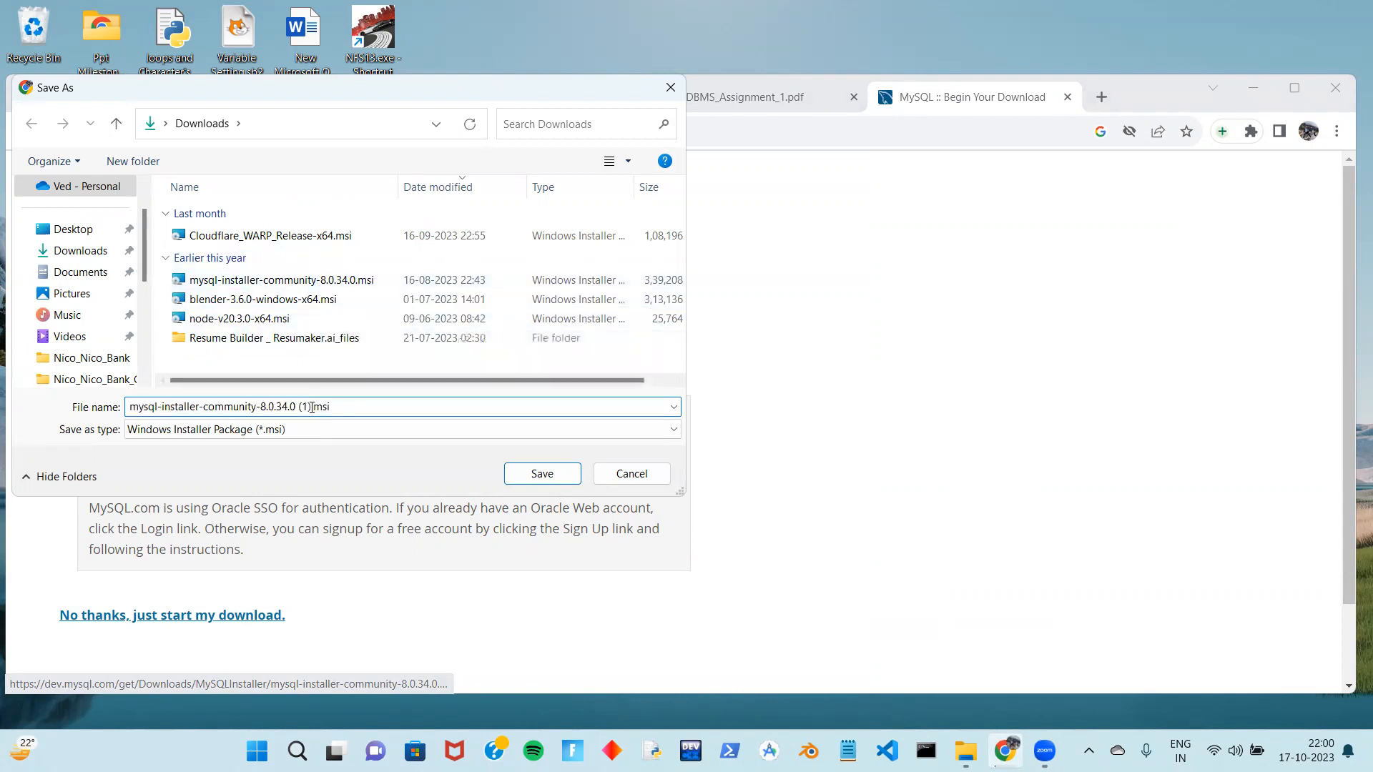
{"action": "double_click", "coordinate": [309, 407]}
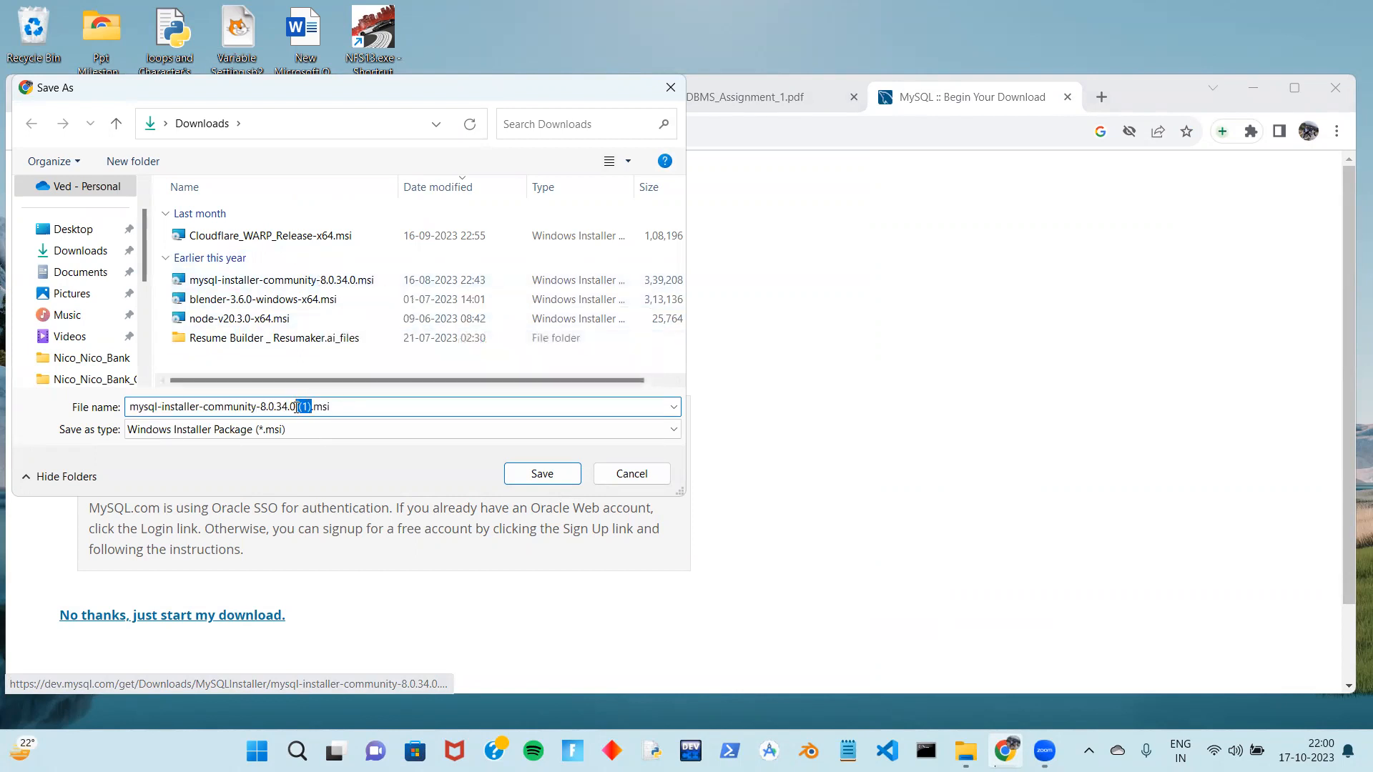
{"action": "left_click", "coordinate": [625, 474]}
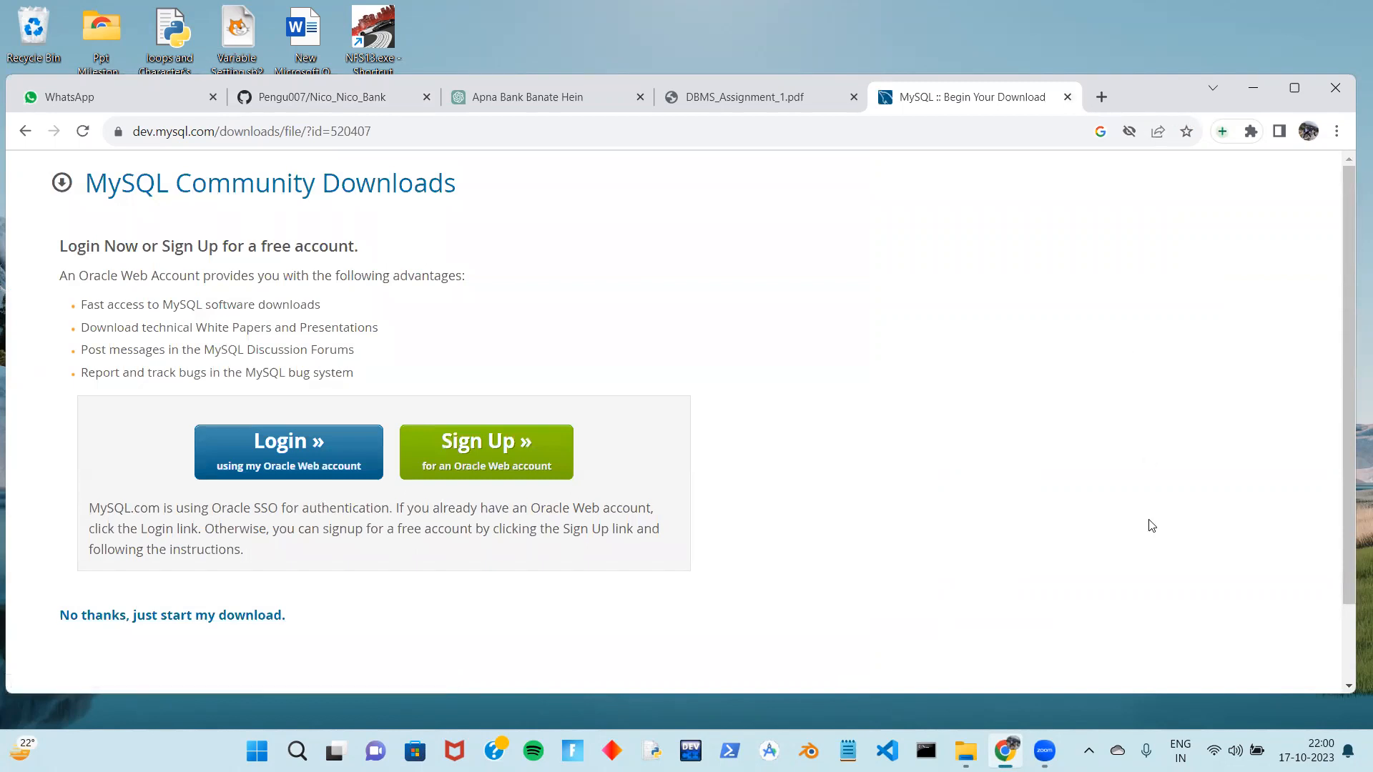
Run mysql-installer-community-8.0.34.0.msi from the Downloads folder in File Explorer
{"action": "left_click", "coordinate": [965, 750]}
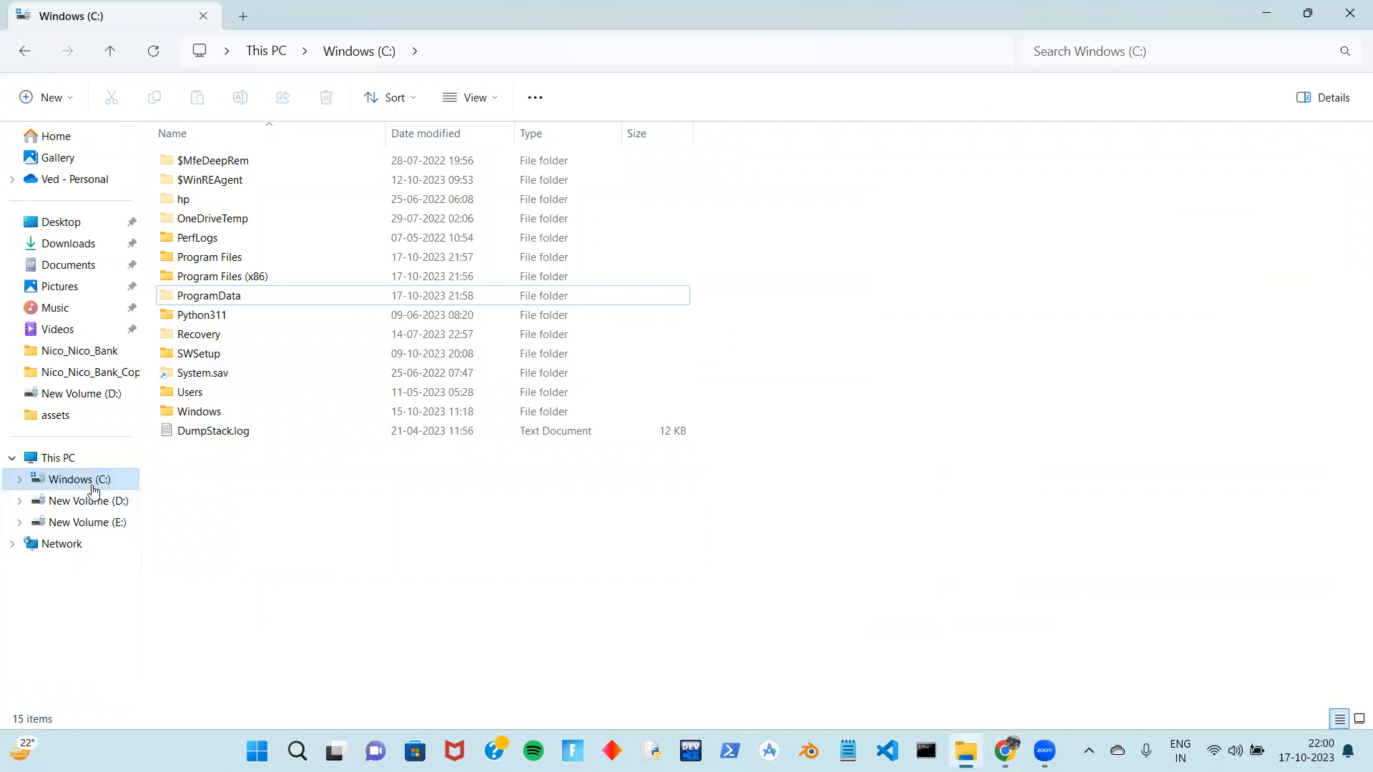
{"action": "left_click", "coordinate": [88, 246]}
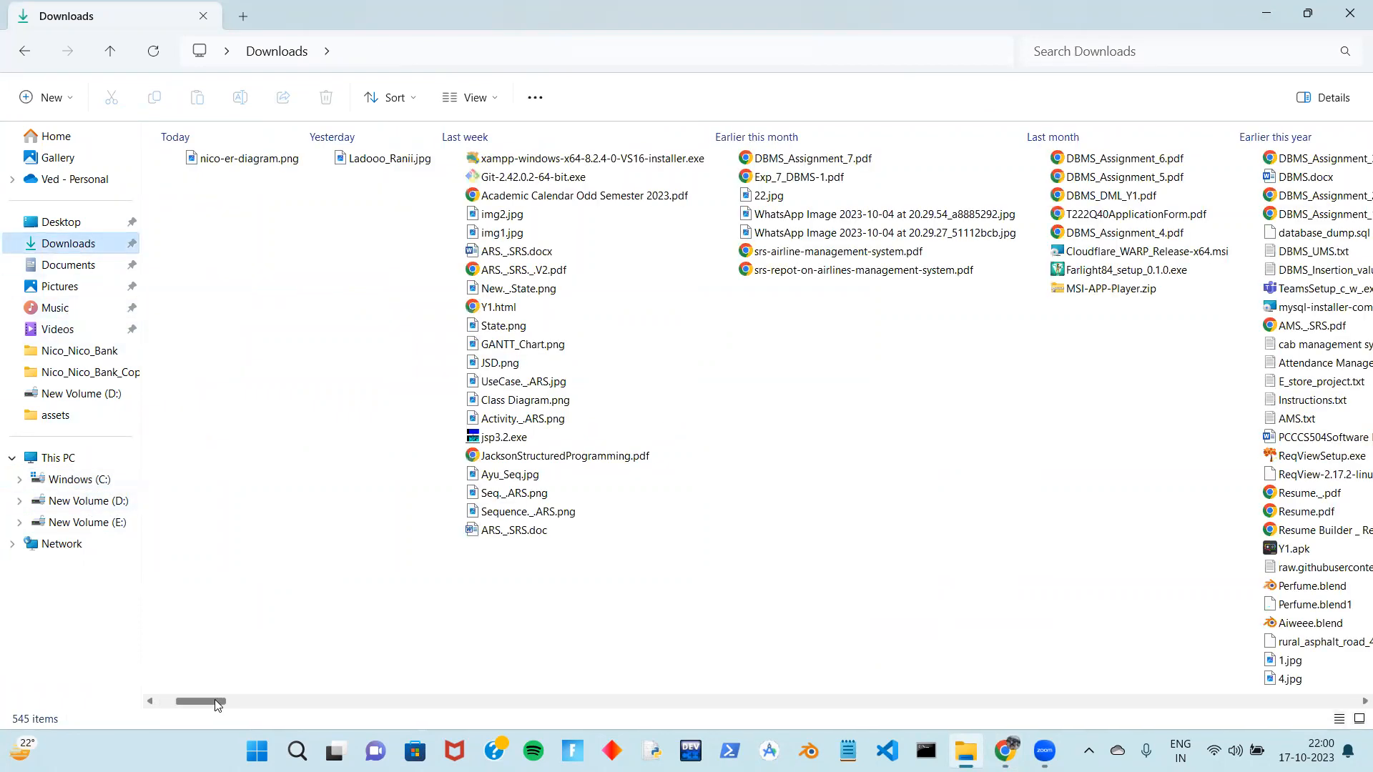
{"action": "left_click_drag", "start_coordinate": [224, 698], "coordinate": [244, 696]}
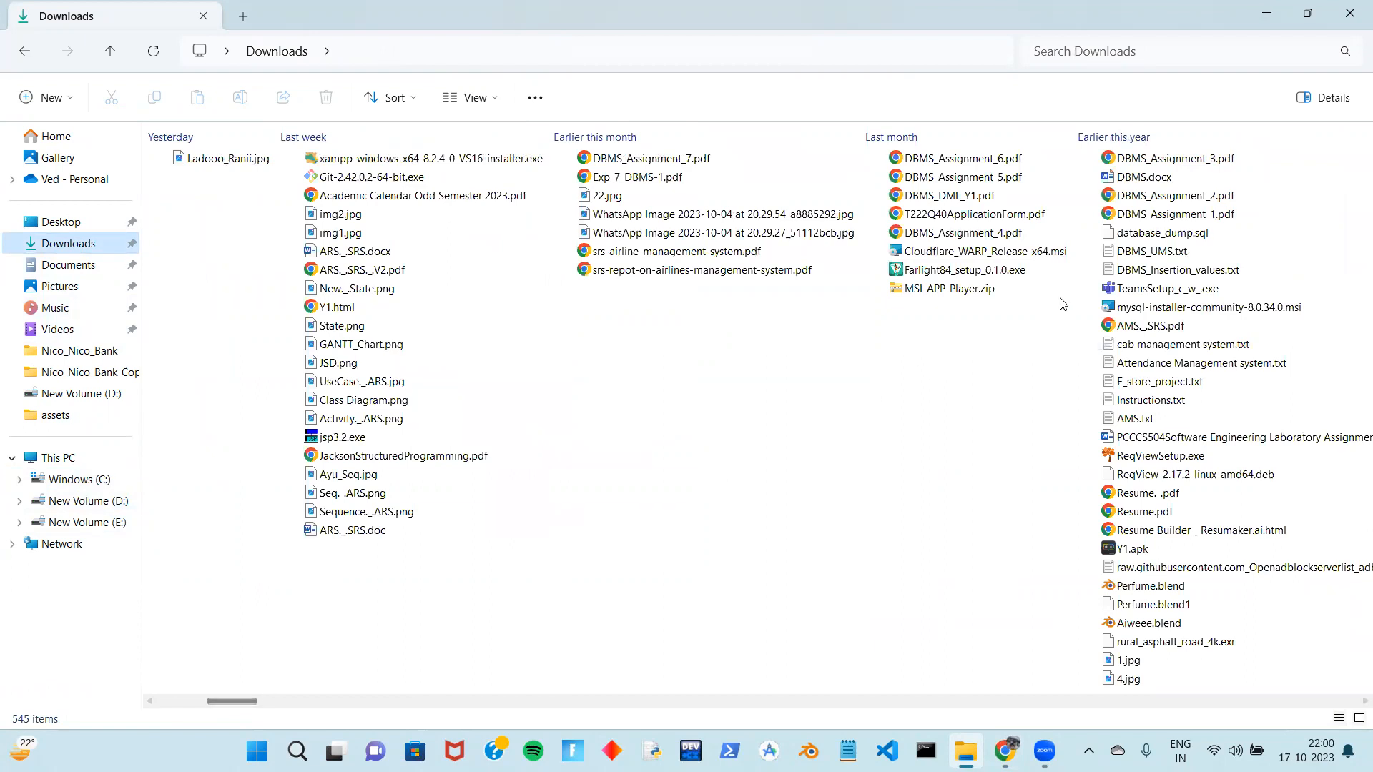
{"action": "left_click", "coordinate": [1136, 308]}
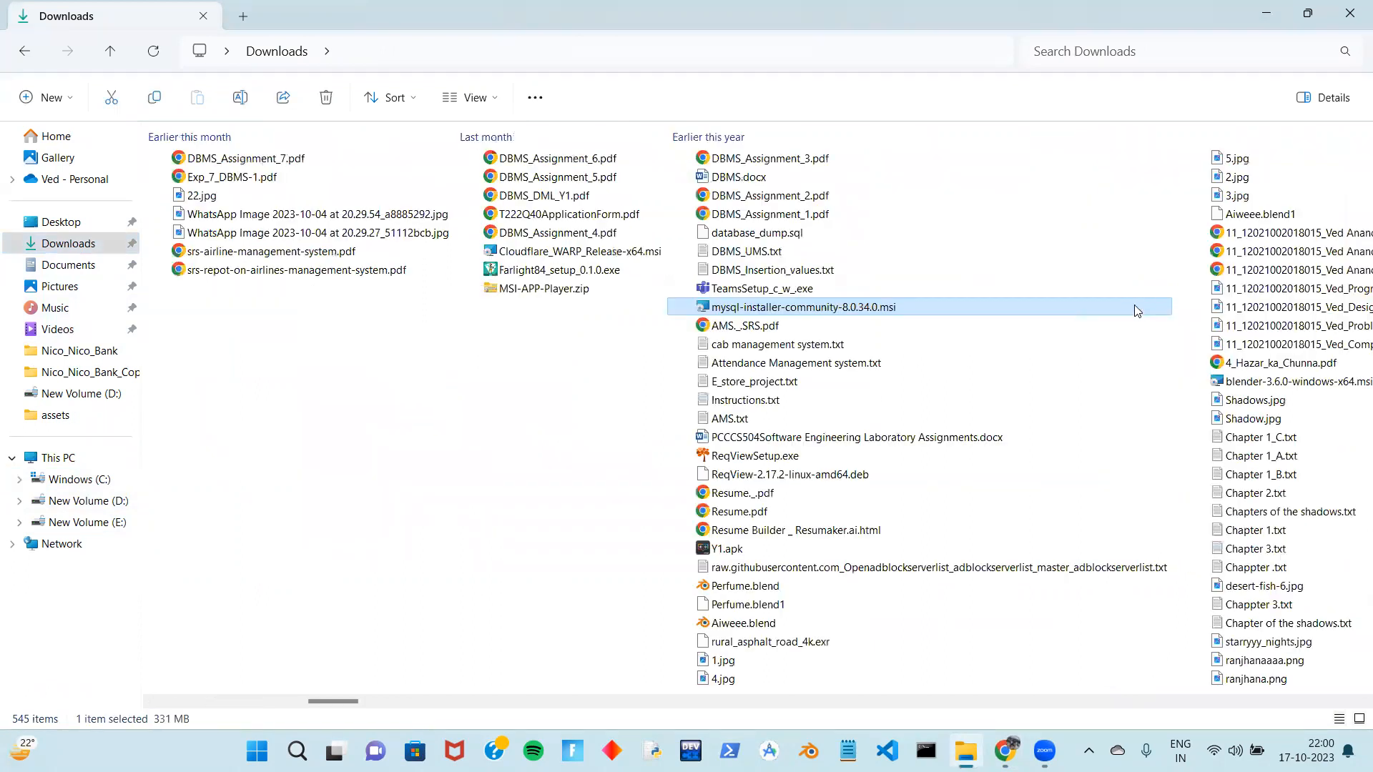
{"action": "double_click", "coordinate": [1134, 306]}
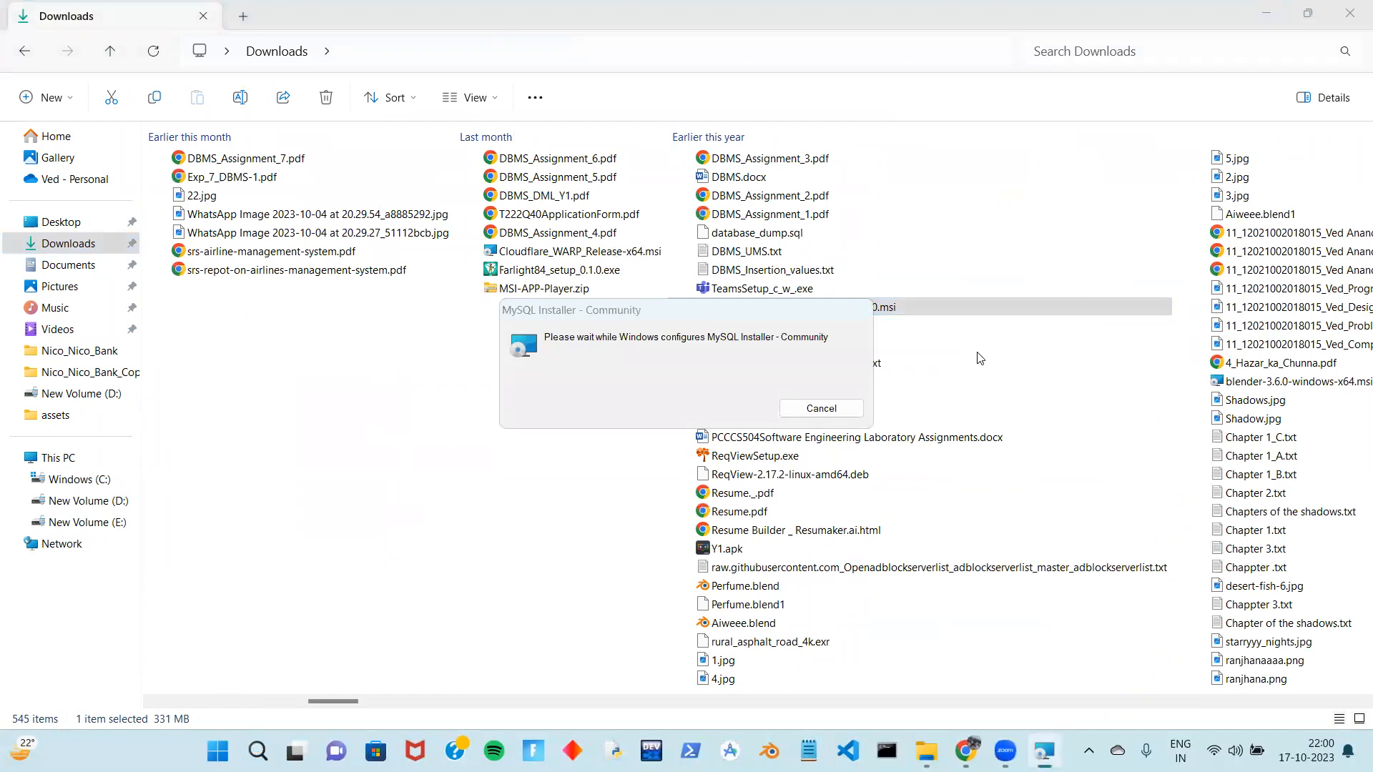
Minimize File Explorer and Chrome to reveal the MySQL Installer window
{"action": "scroll", "coordinate": [604, 527], "scroll_direction": "left", "scroll_amount": 5}
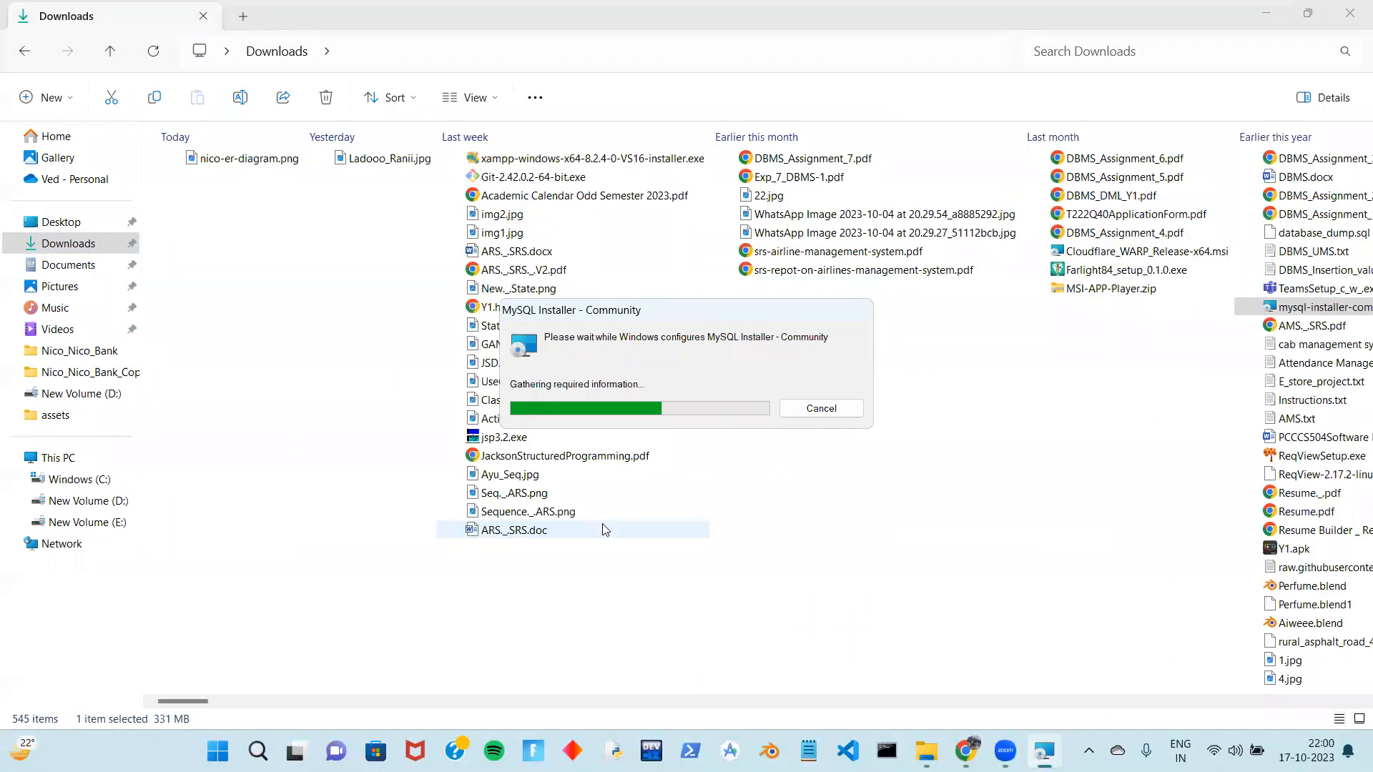
{"action": "left_click", "coordinate": [1273, 7]}
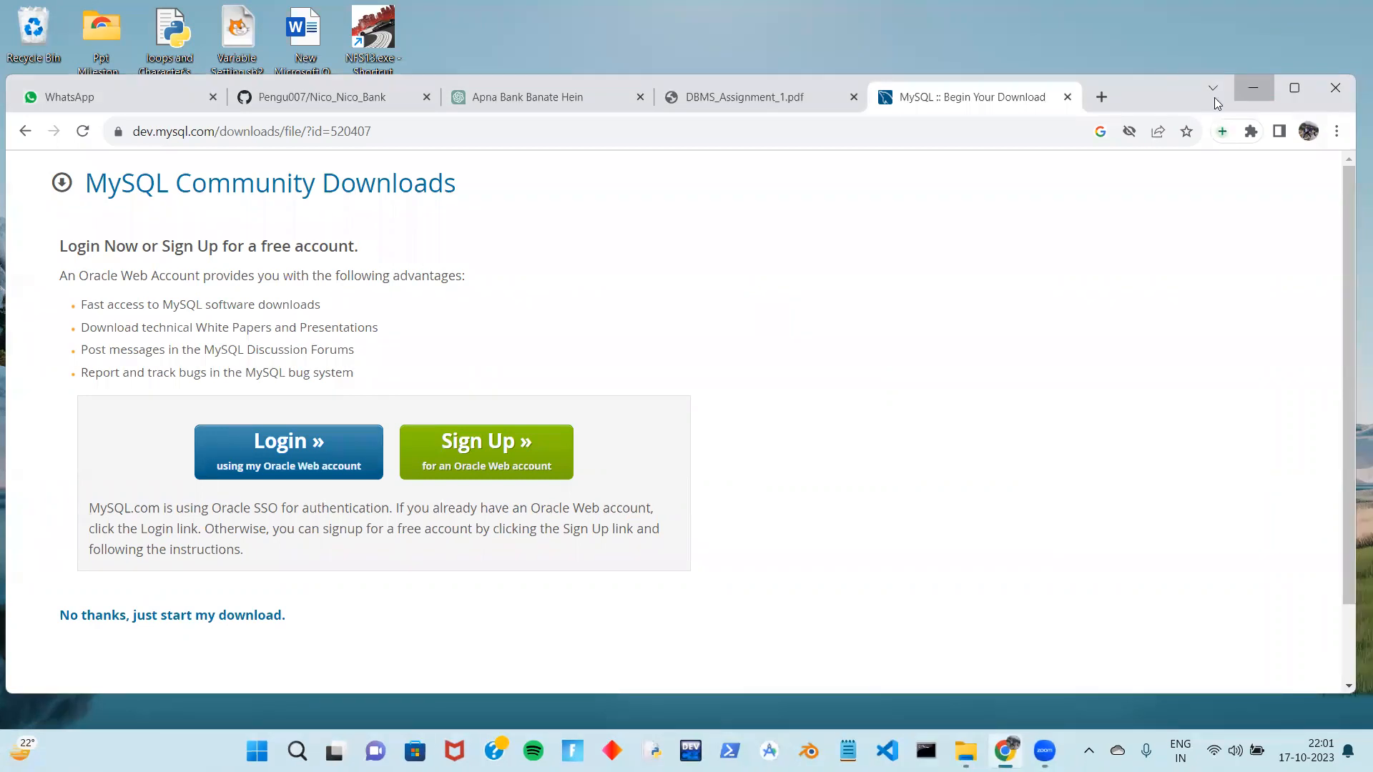
{"action": "left_click", "coordinate": [1253, 87]}
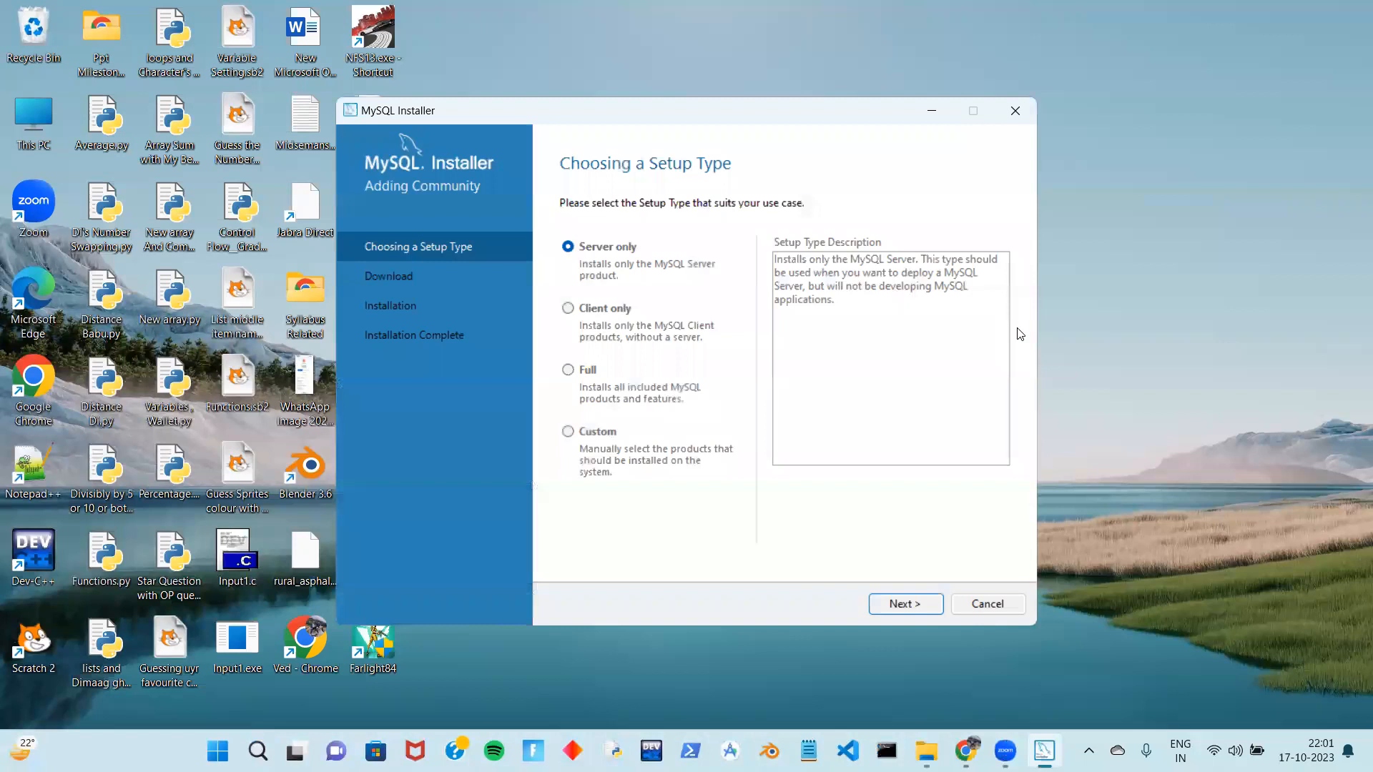
Choose the Custom setup type and add MySQL Server 8.0.34 - X64
{"action": "left_click", "coordinate": [569, 431]}
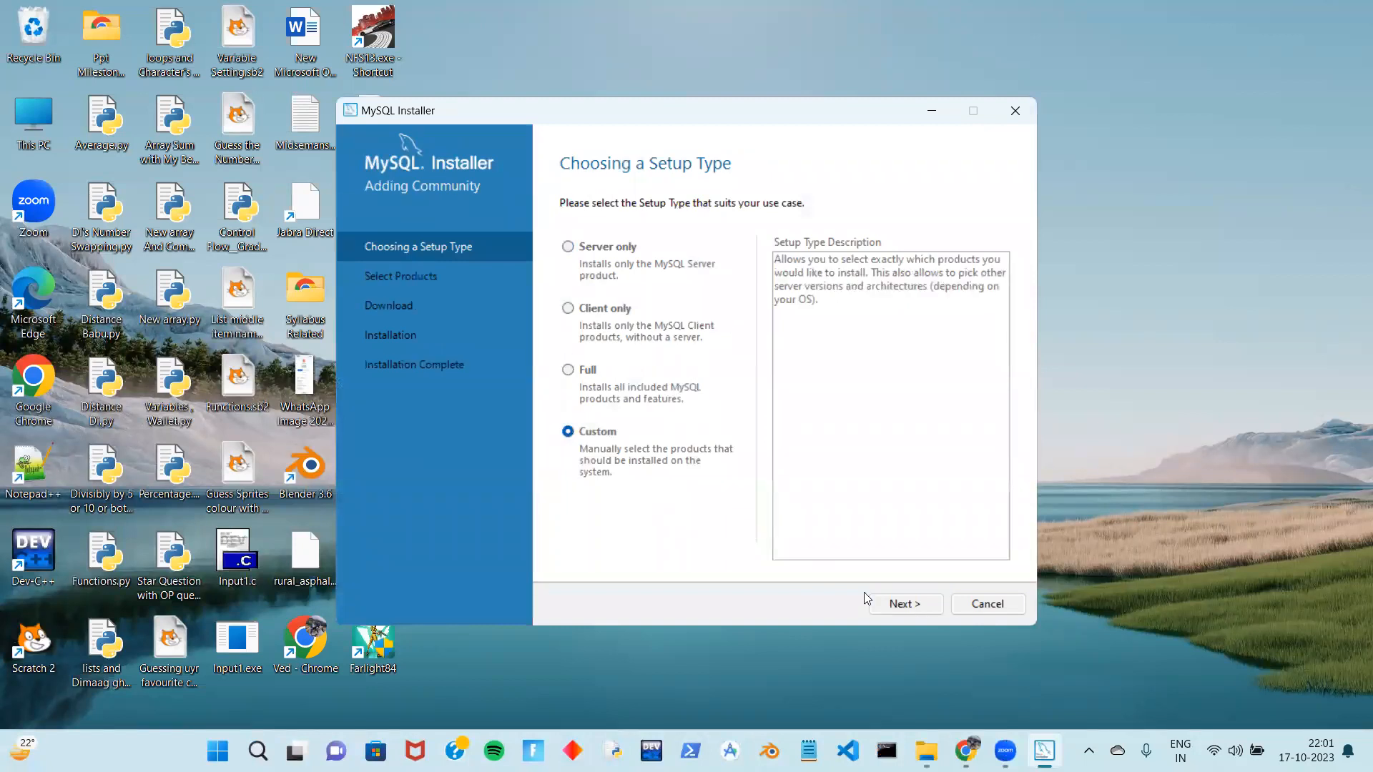
{"action": "left_click", "coordinate": [906, 604]}
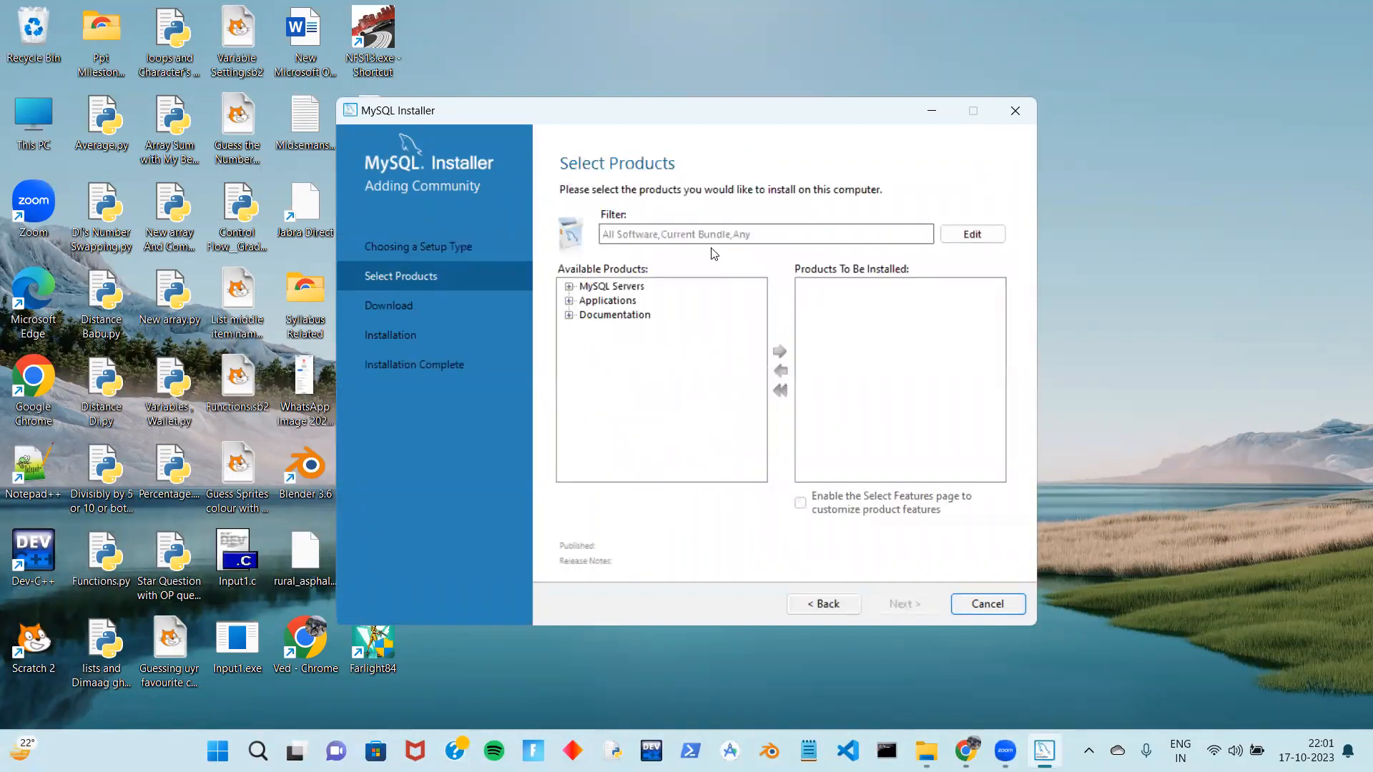
{"action": "left_click", "coordinate": [569, 287]}
{"action": "left_click", "coordinate": [586, 301]}
{"action": "left_click", "coordinate": [604, 316]}
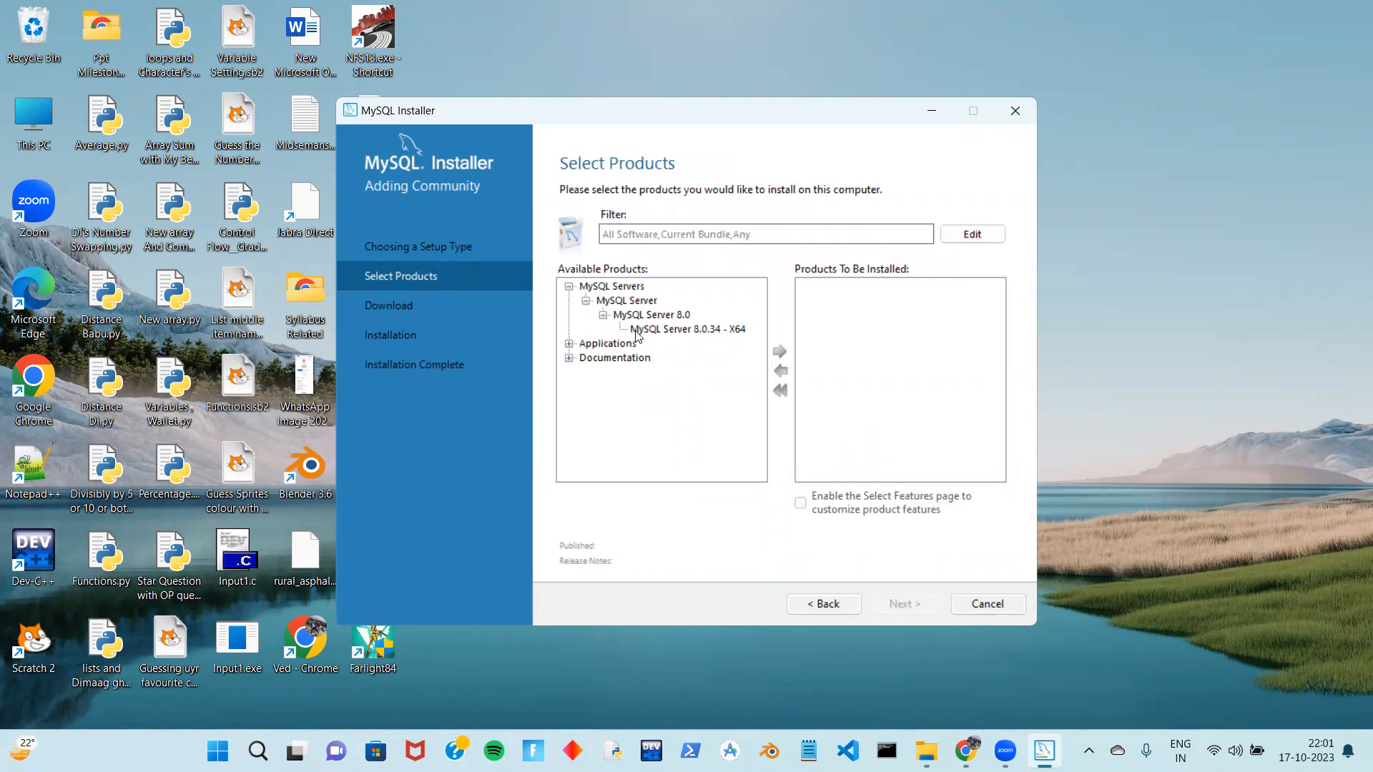
{"action": "left_click", "coordinate": [639, 331]}
{"action": "left_click", "coordinate": [780, 351]}
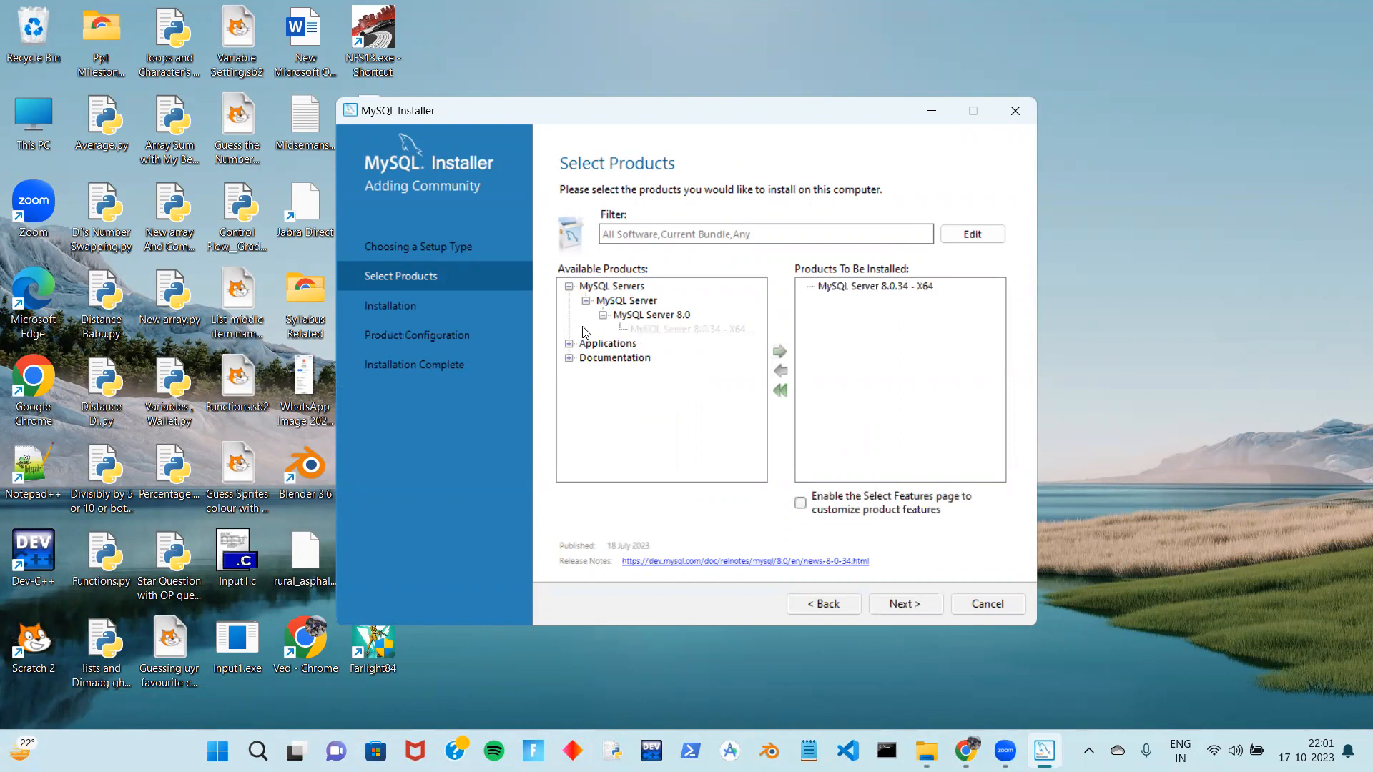
Add MySQL Workbench 8.0.34 - X64 from the Applications group
{"action": "left_click", "coordinate": [568, 344]}
{"action": "left_click", "coordinate": [586, 358]}
{"action": "left_click", "coordinate": [603, 373]}
{"action": "left_click", "coordinate": [649, 387]}
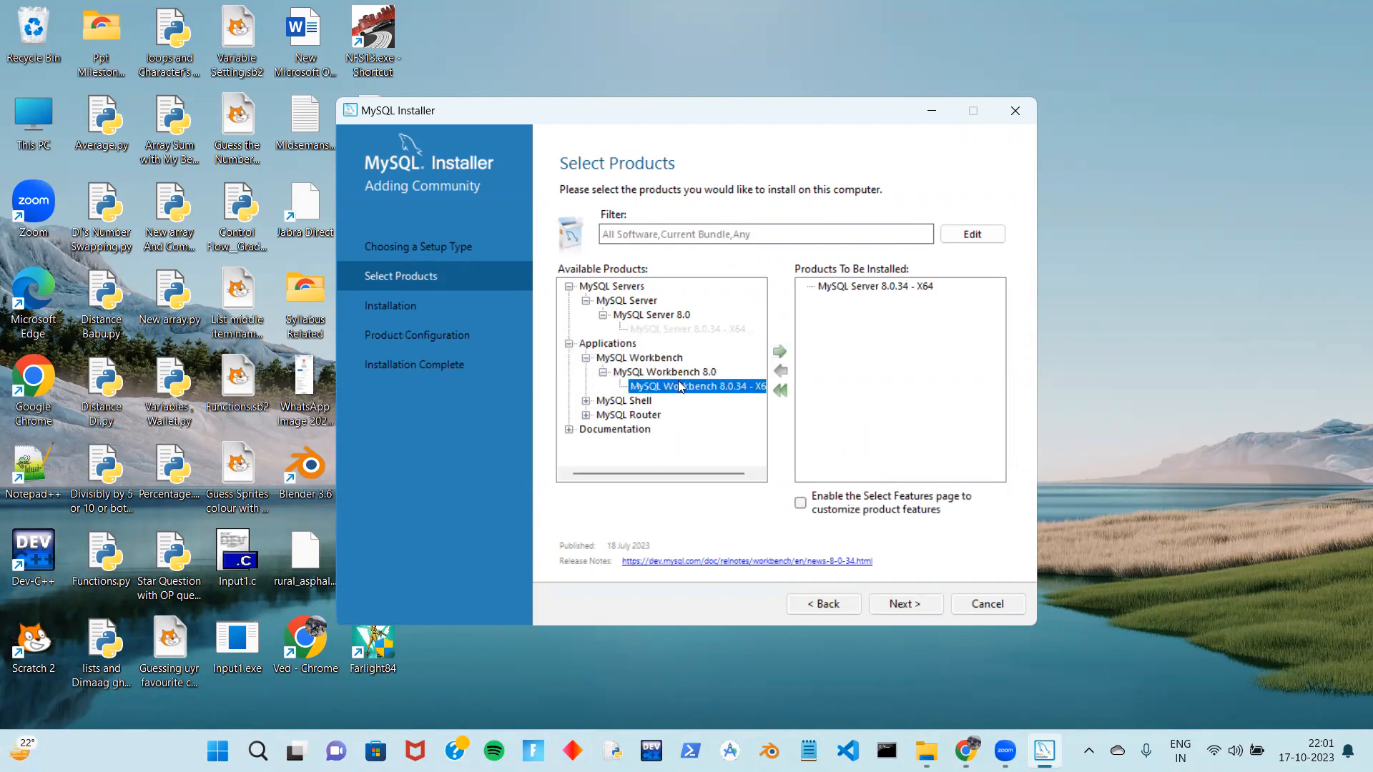
{"action": "left_click", "coordinate": [778, 353]}
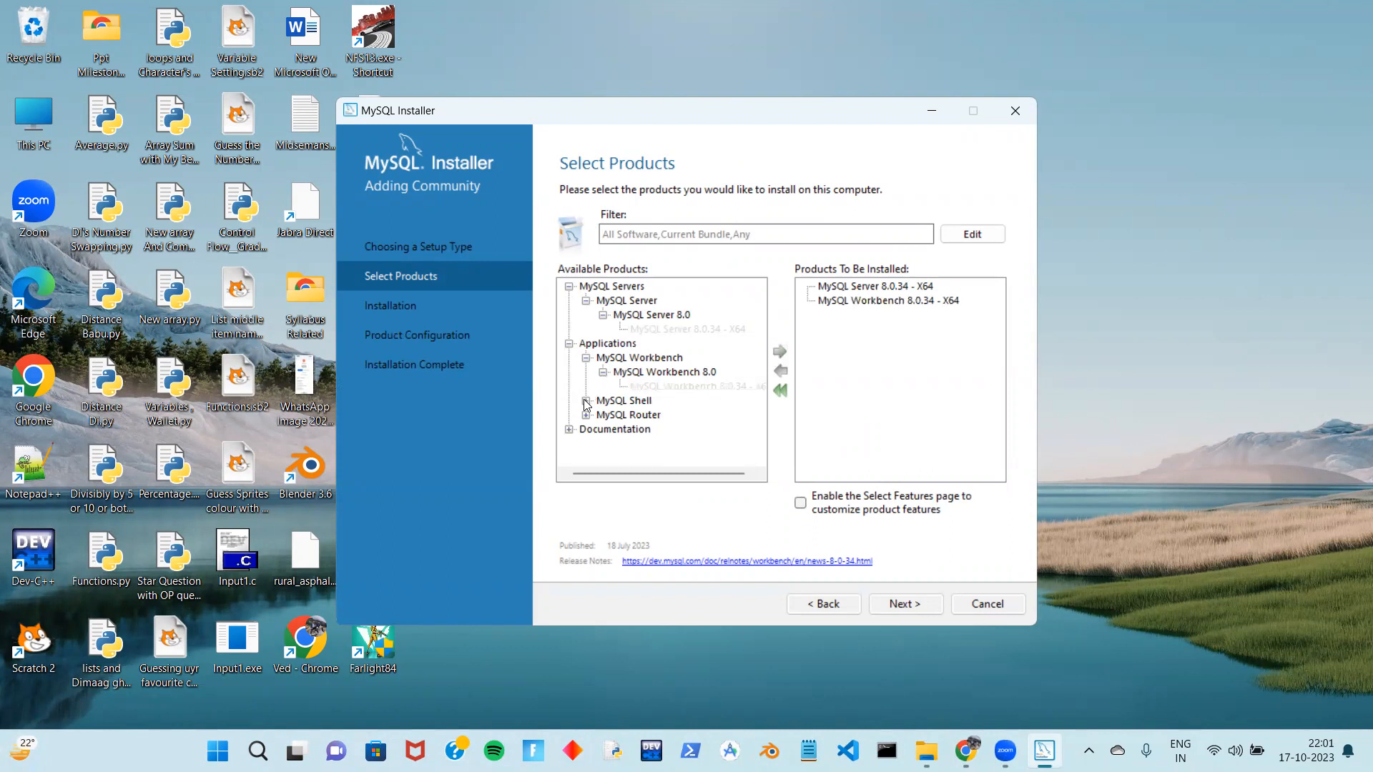
Add MySQL Shell 8.0.34 - X64 and continue to the installation list
{"action": "left_click", "coordinate": [586, 402]}
{"action": "left_click", "coordinate": [603, 416]}
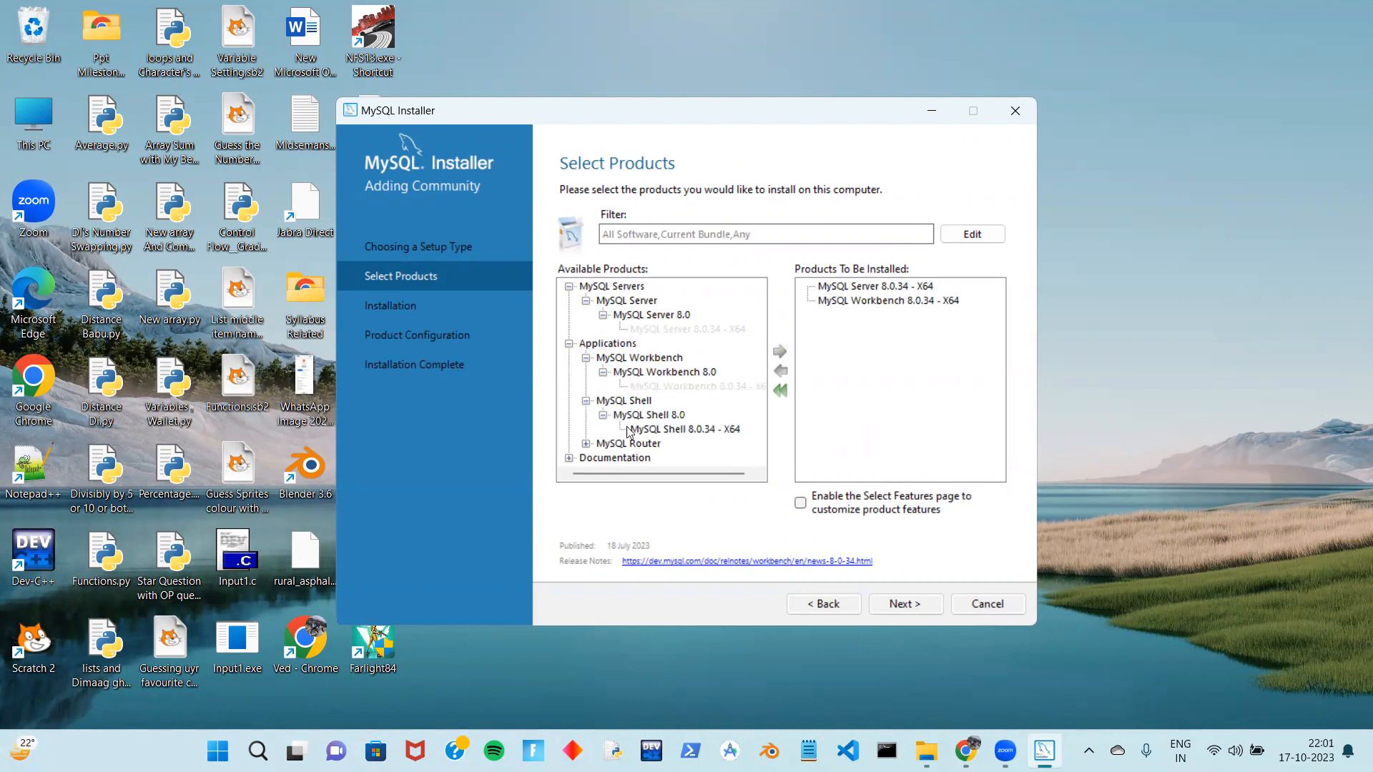
{"action": "left_click", "coordinate": [650, 429]}
{"action": "left_click", "coordinate": [779, 352]}
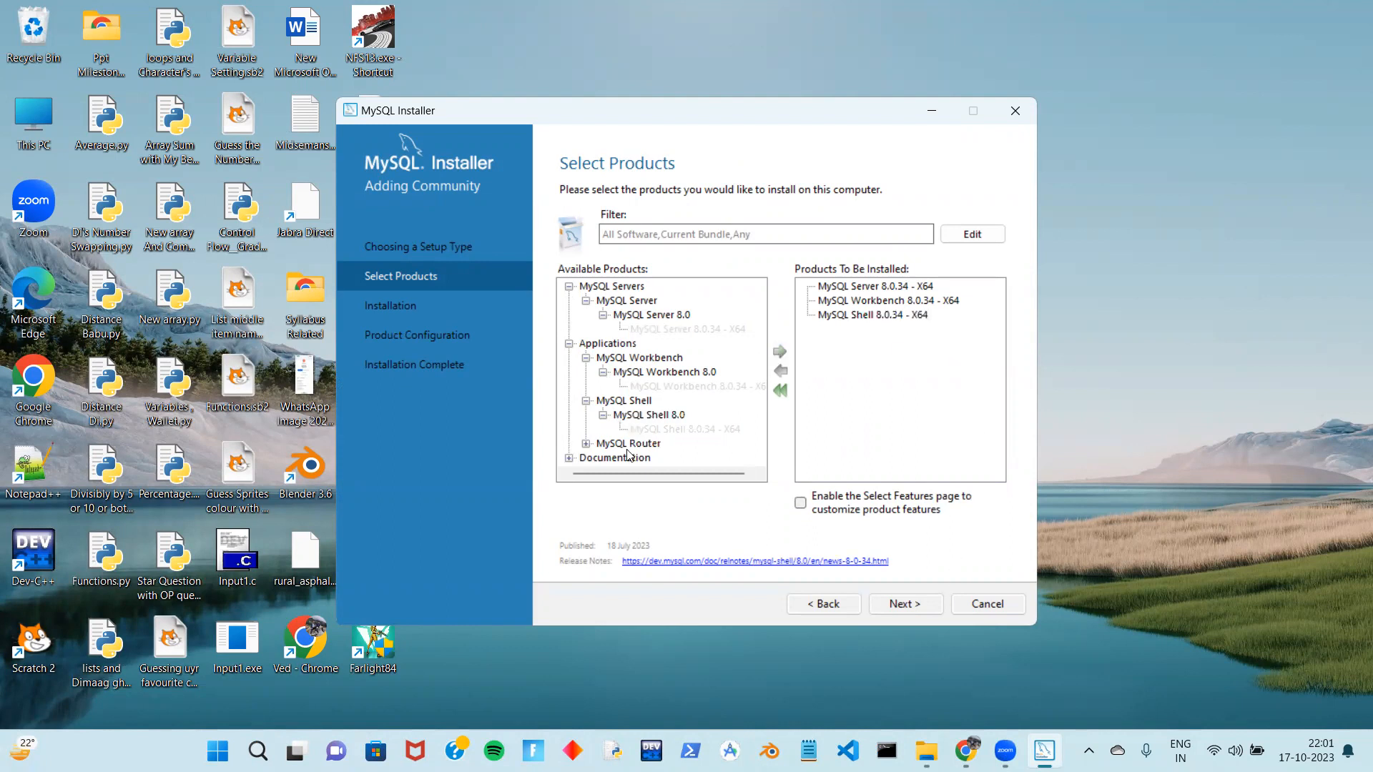
{"action": "left_click", "coordinate": [899, 606]}
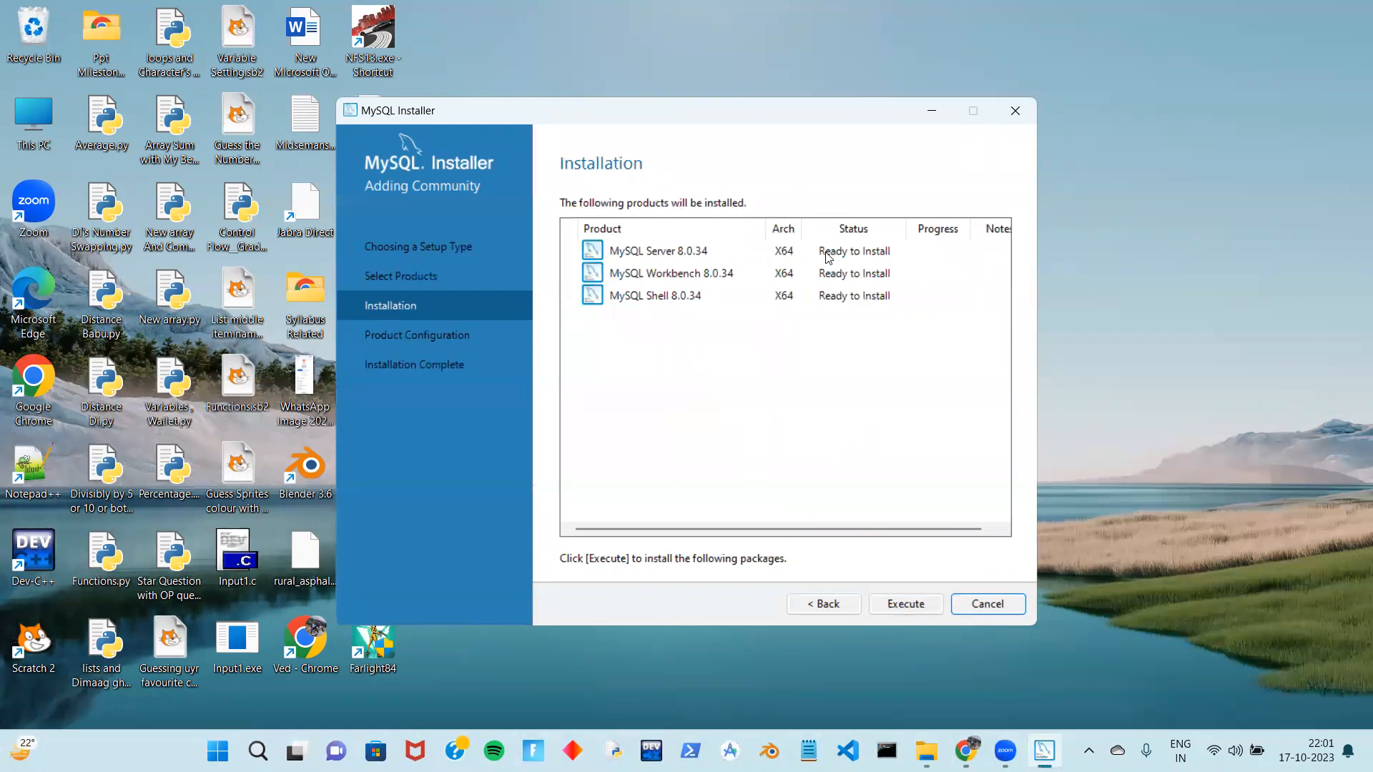
Execute the installation of MySQL Server, Workbench and Shell 8.0.34
{"action": "left_click", "coordinate": [887, 608]}
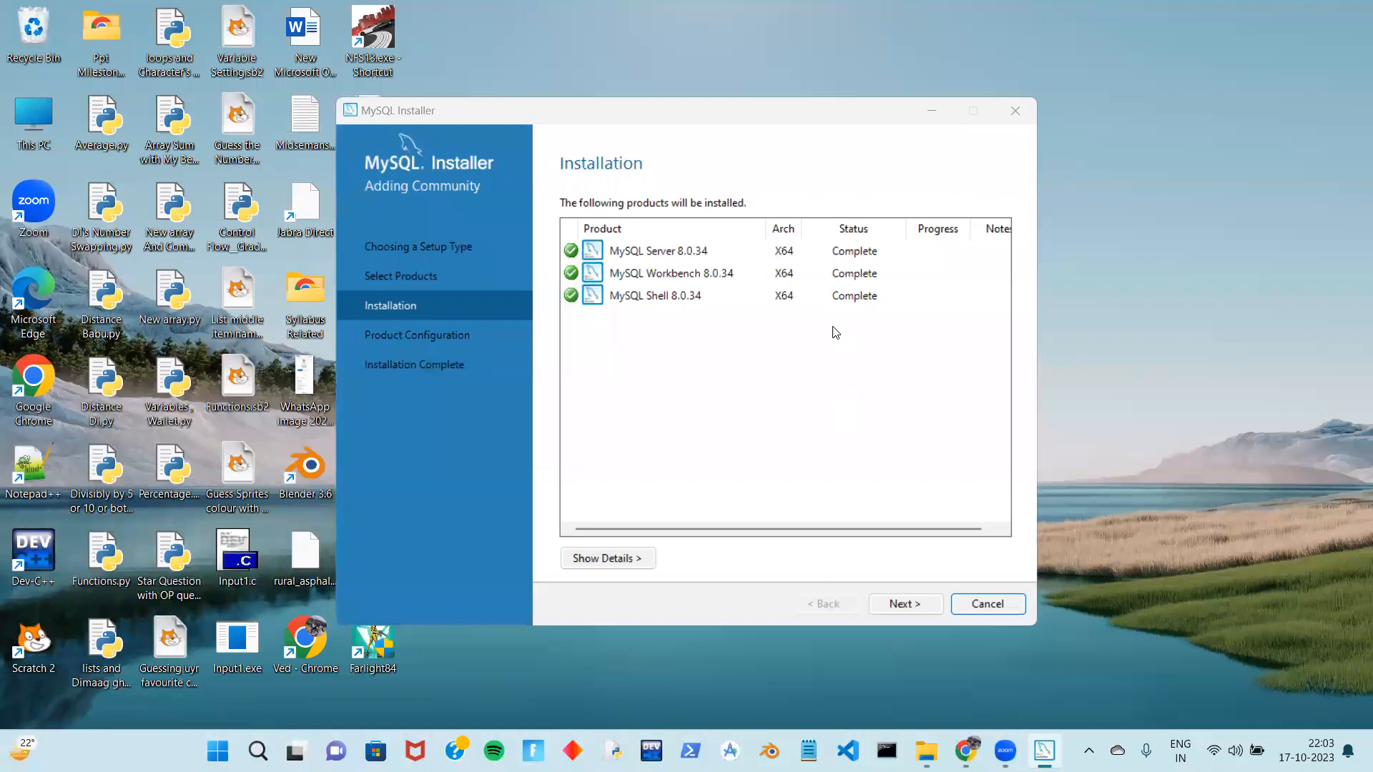
Advance to MySQL Server 8.0.34 Type and Networking, then bring the Downloads folder forward
{"action": "left_click", "coordinate": [898, 602]}
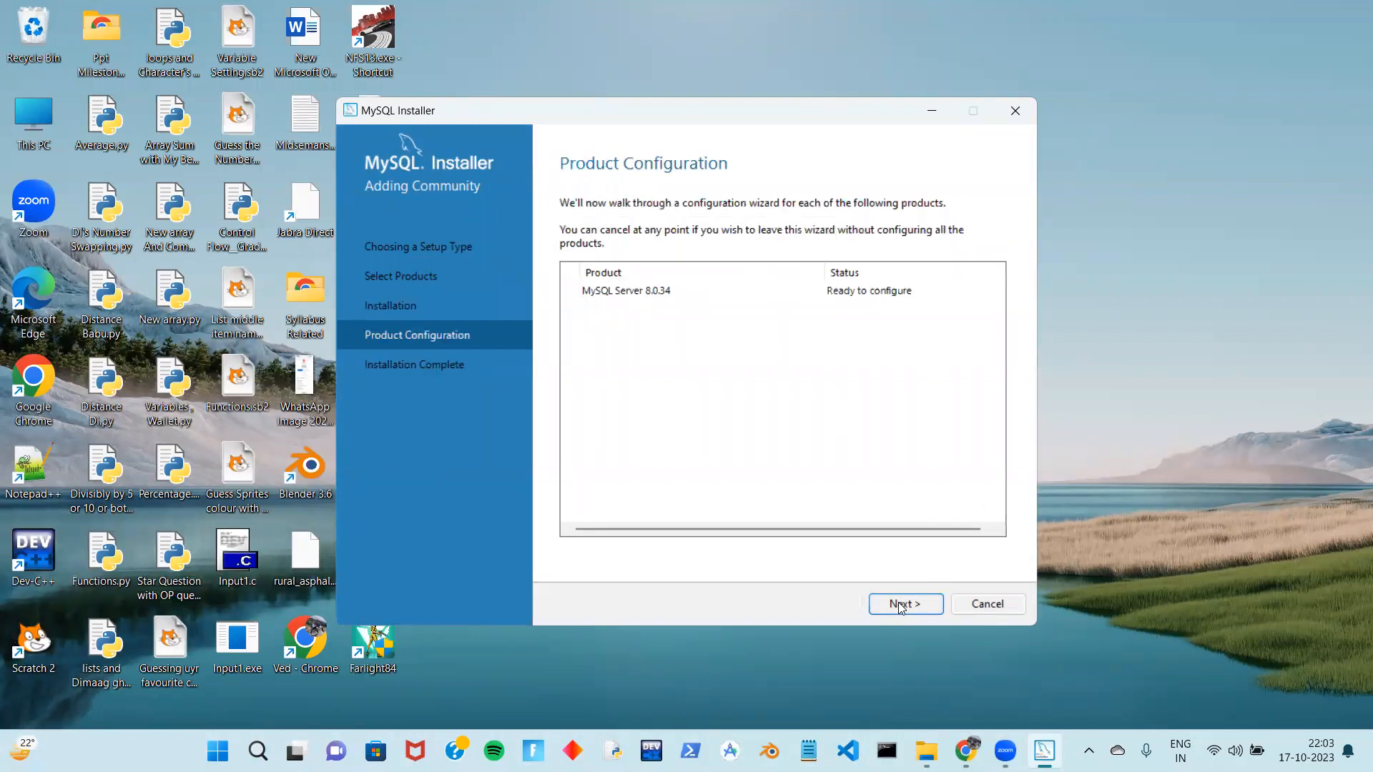
{"action": "left_click", "coordinate": [899, 604]}
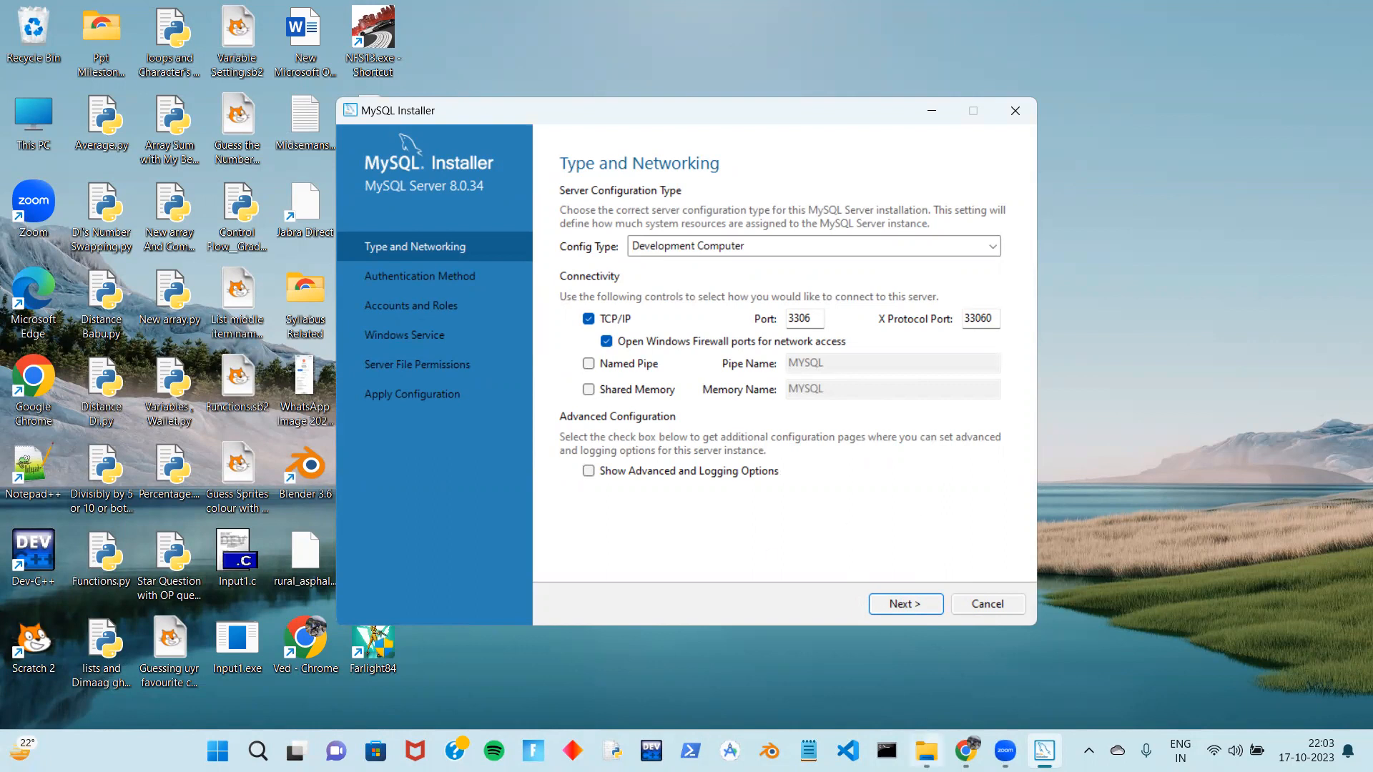
{"action": "mouse_move", "coordinate": [927, 751]}
{"action": "left_click", "coordinate": [926, 669]}
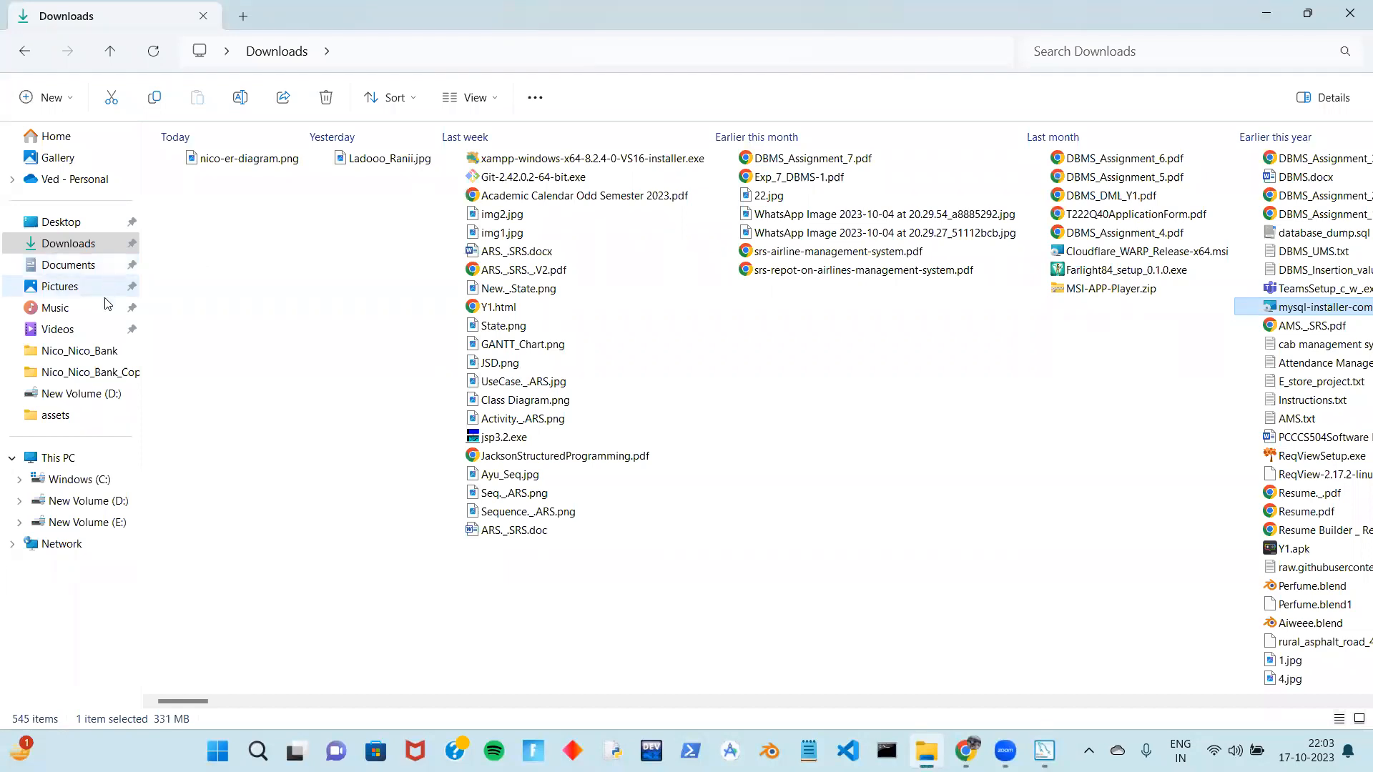
Check C:\Program Files and C:\ProgramData for the new MySQL folders, then close Explorer
{"action": "left_click", "coordinate": [109, 480]}
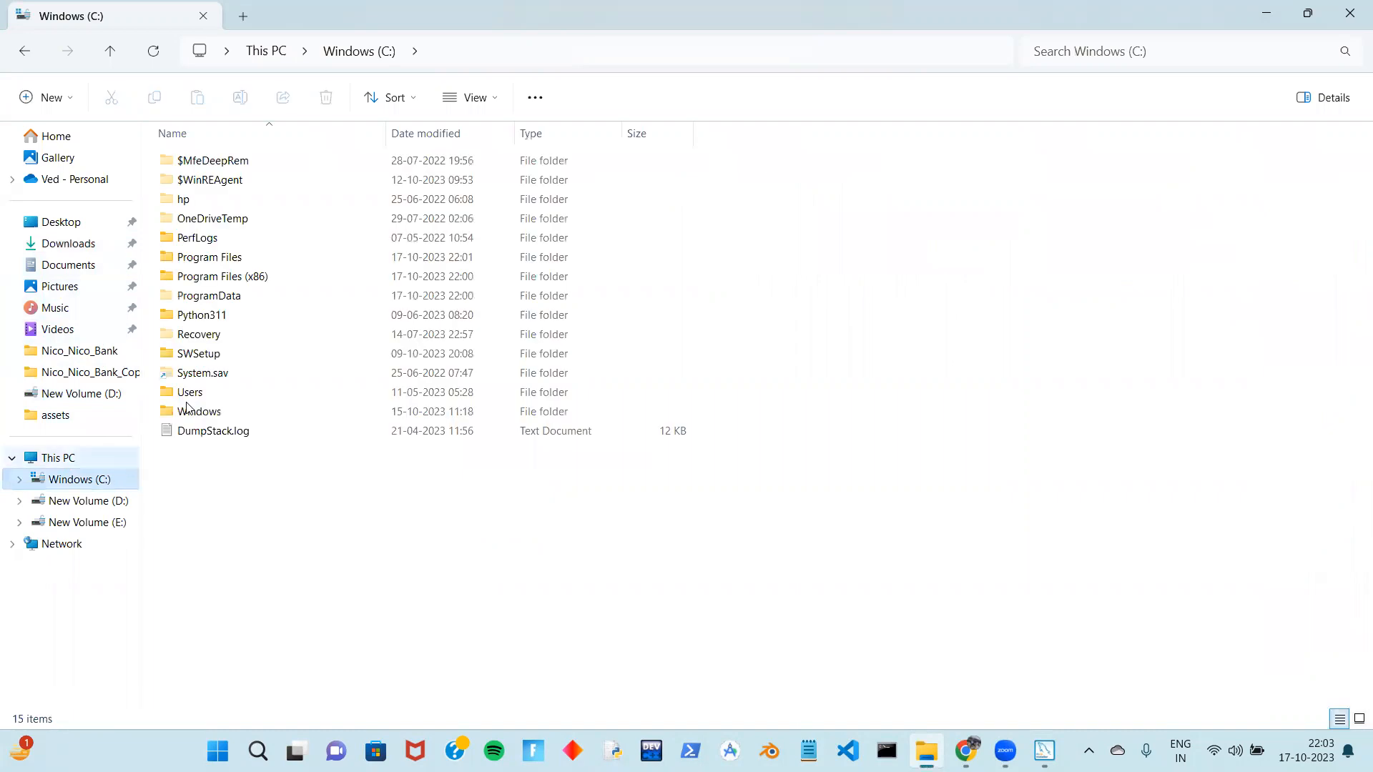
{"action": "double_click", "coordinate": [277, 258]}
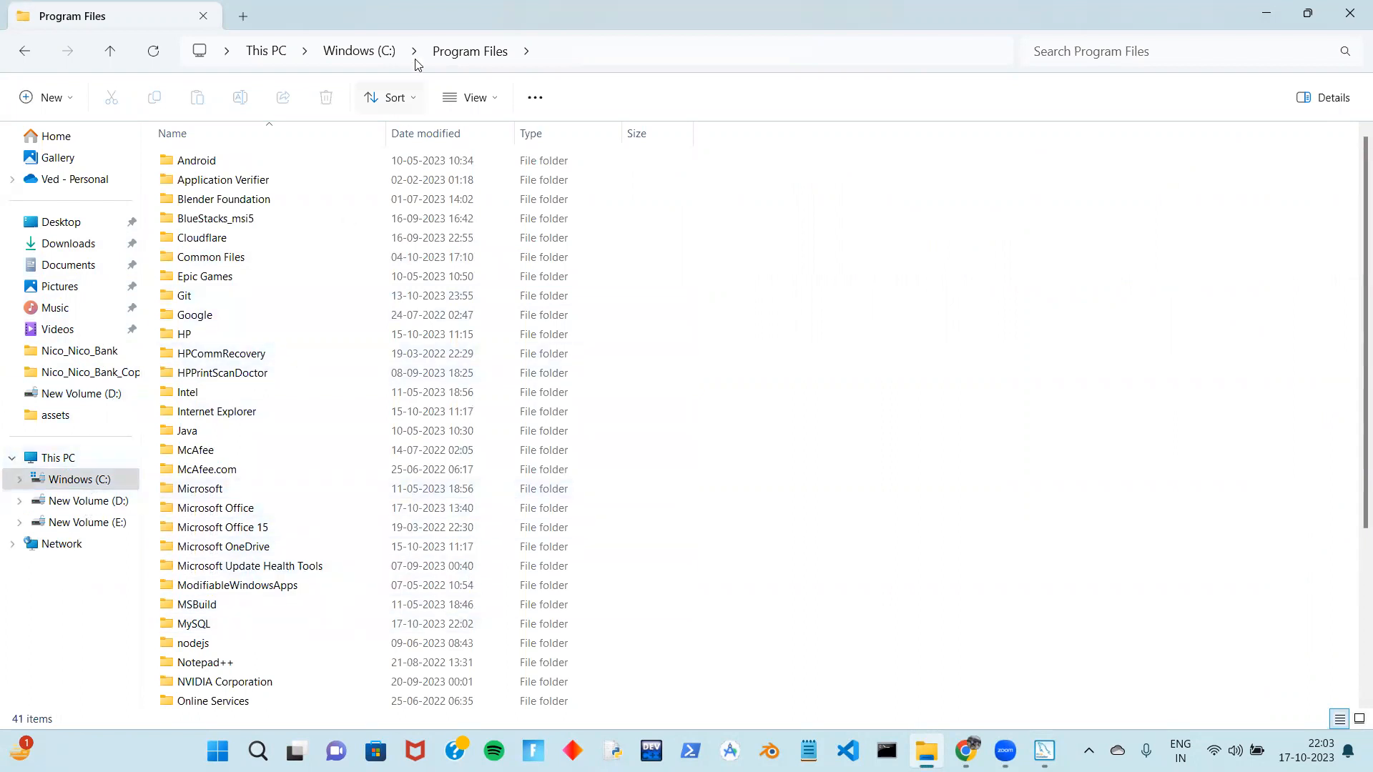
{"action": "left_click", "coordinate": [385, 53]}
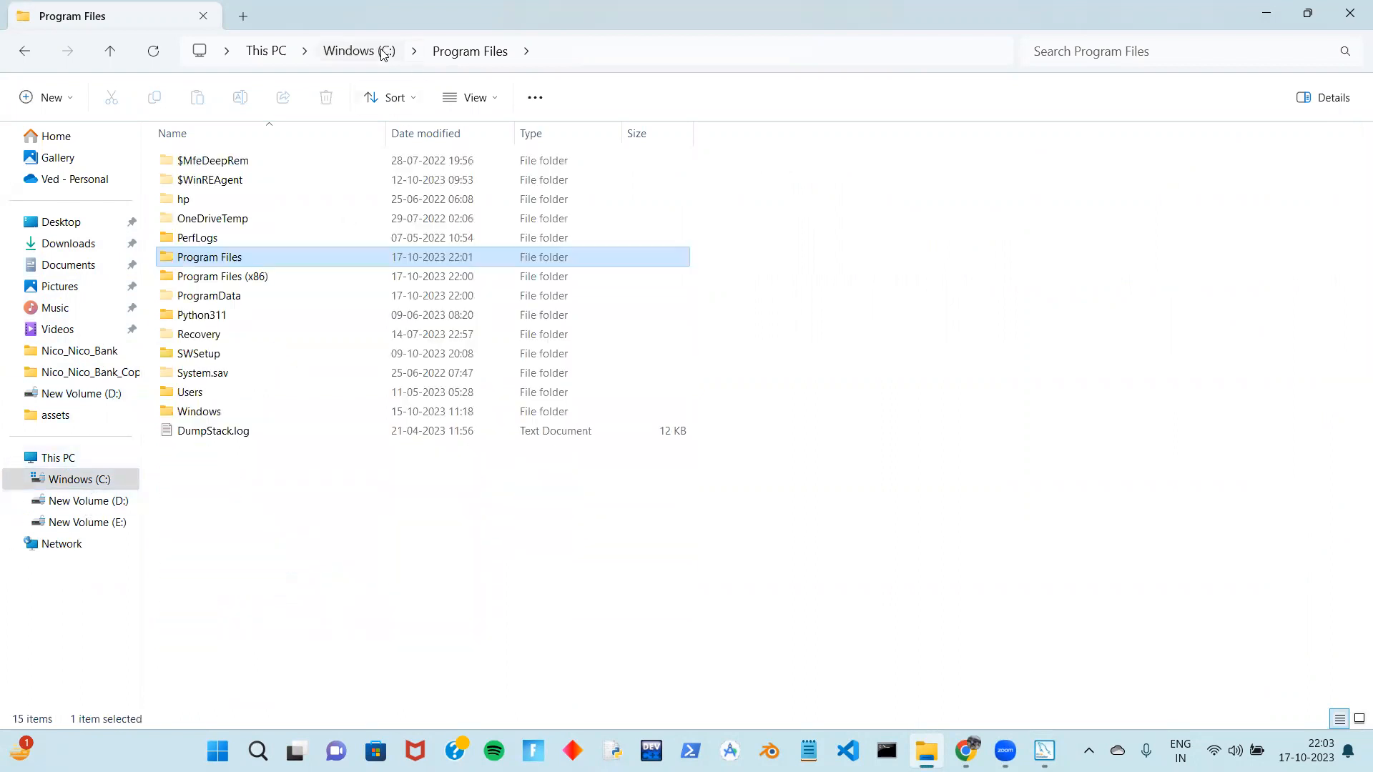
{"action": "double_click", "coordinate": [306, 299]}
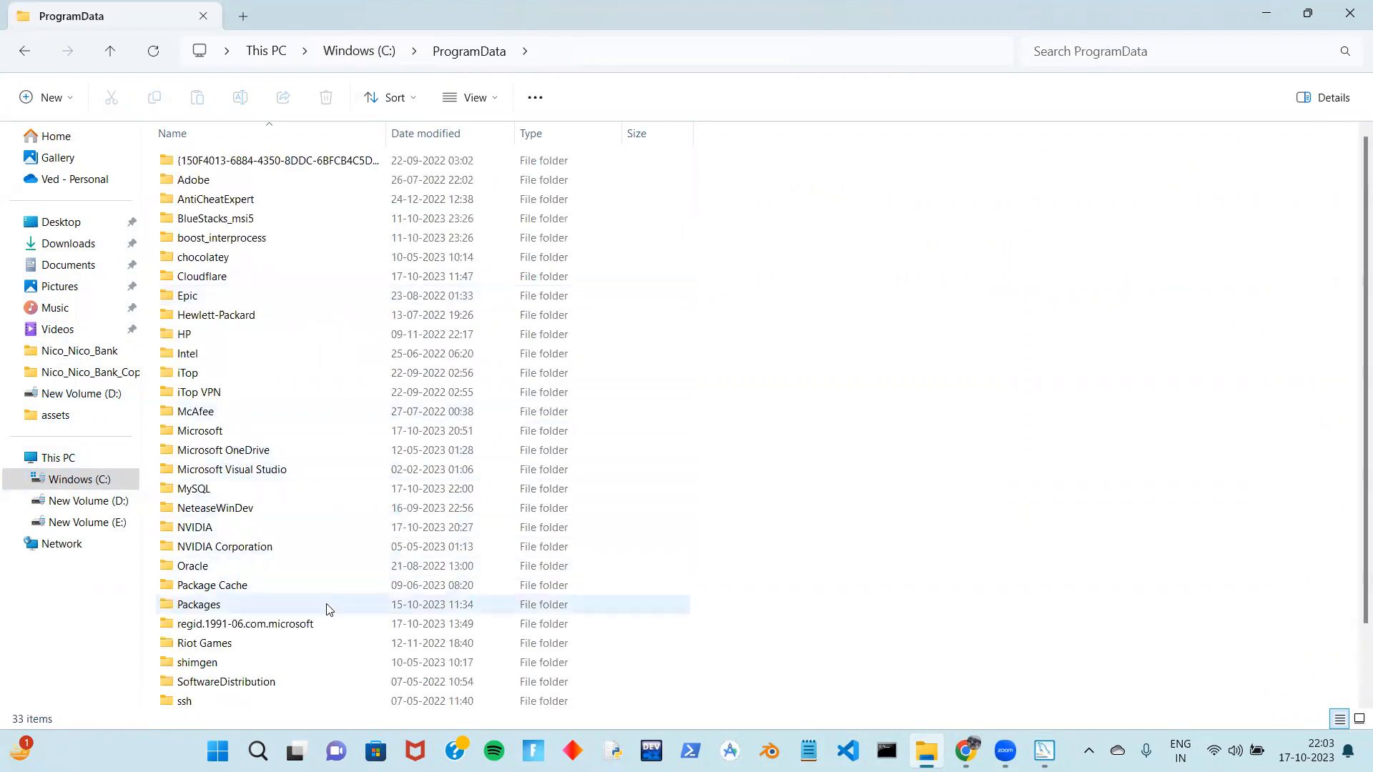
{"action": "left_click", "coordinate": [1352, 6]}
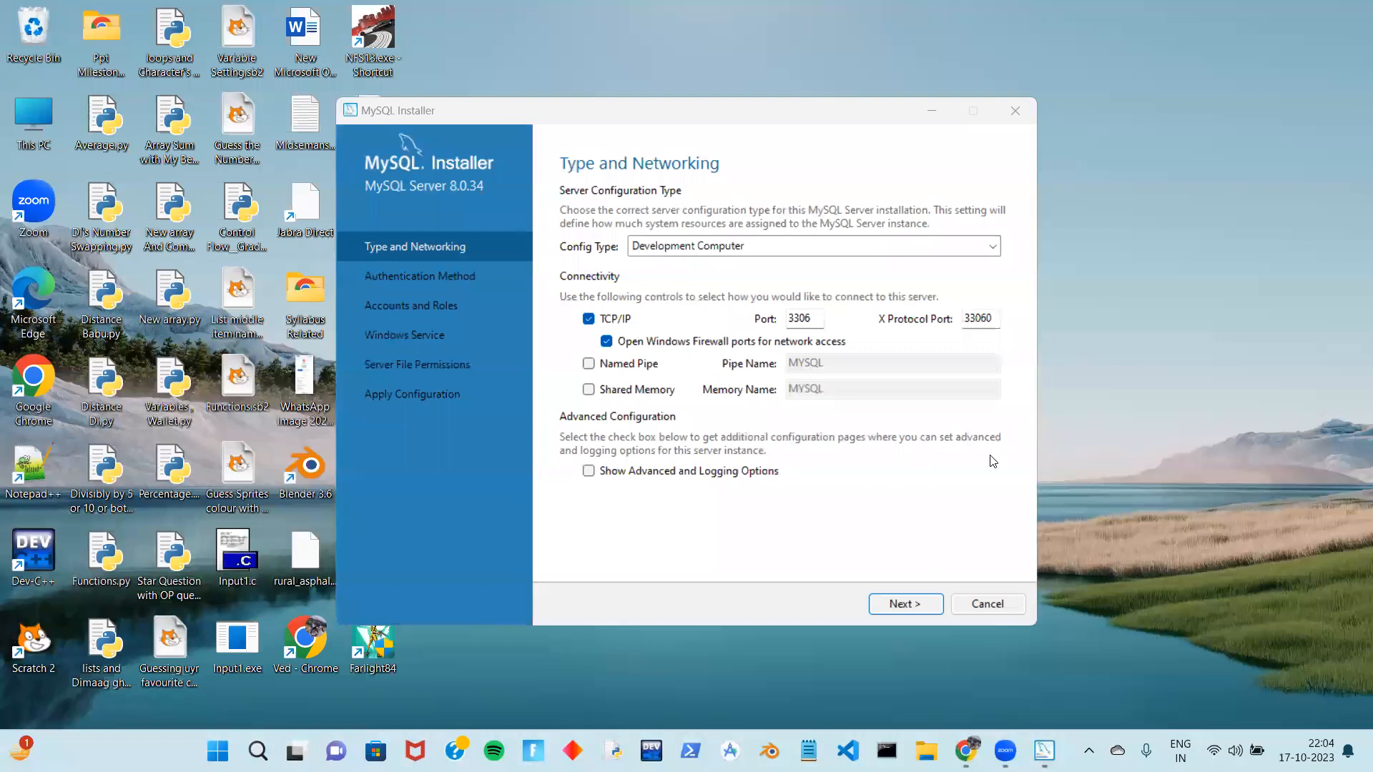
Keep networking and authentication defaults, enter and confirm the root password, keep the MySQL80 service
{"action": "left_click", "coordinate": [904, 604]}
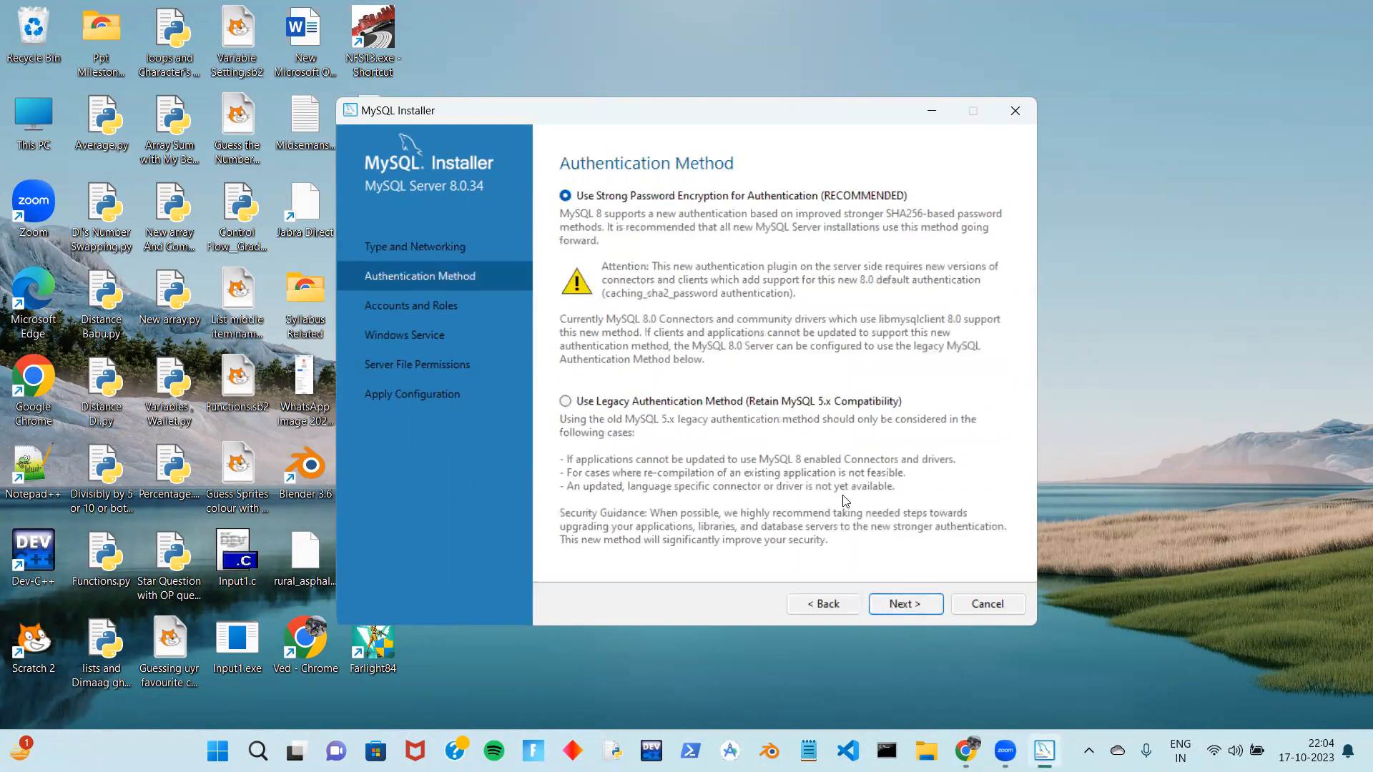
{"action": "left_click", "coordinate": [892, 610]}
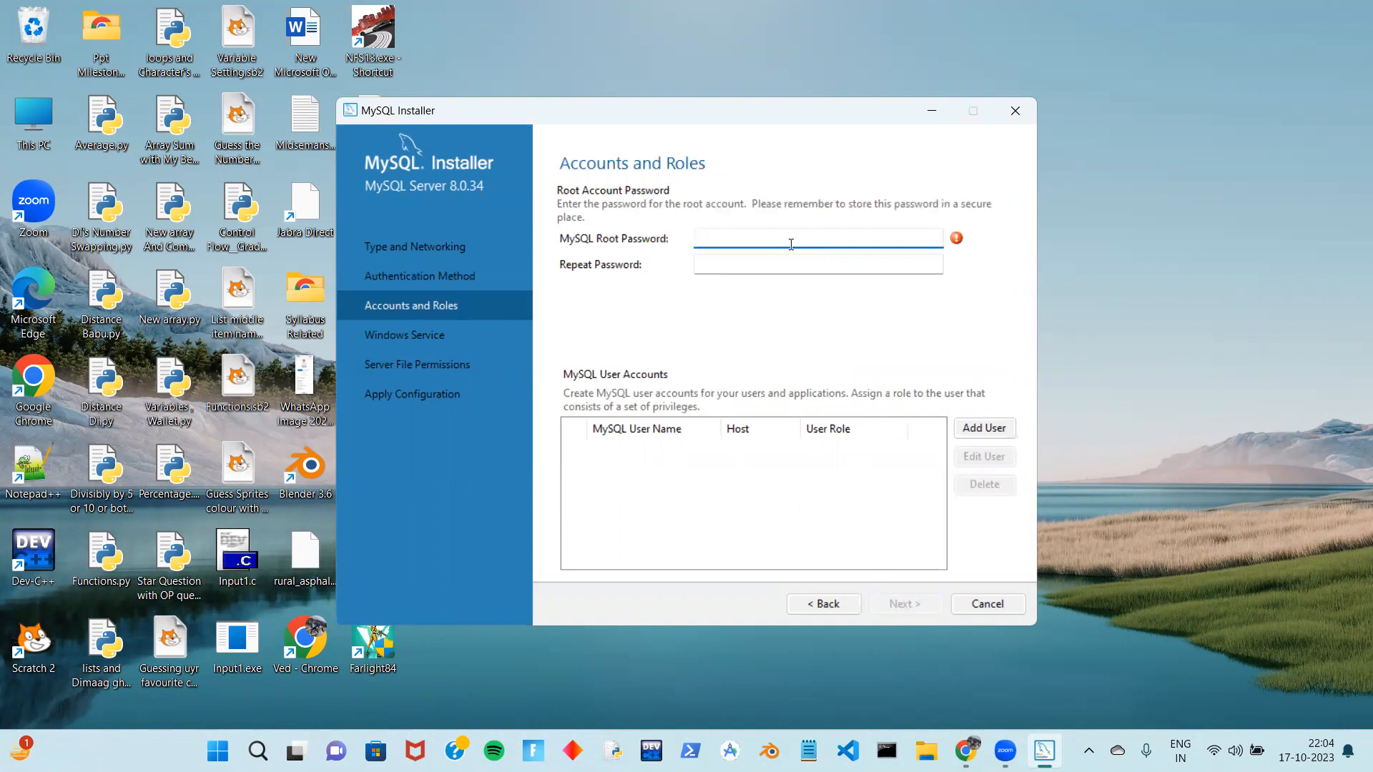
{"action": "type", "text": "root12345"}
{"action": "left_click", "coordinate": [782, 268]}
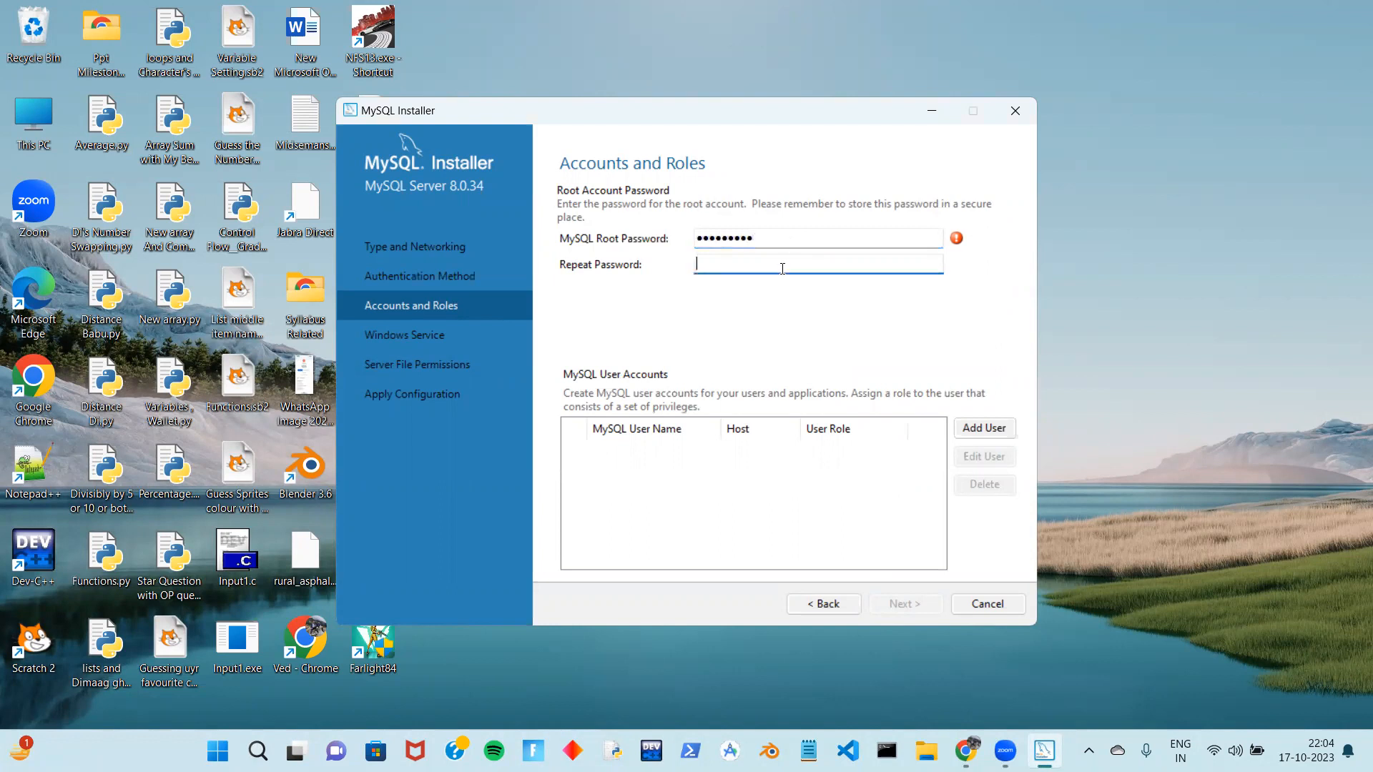
{"action": "type", "text": "root12345"}
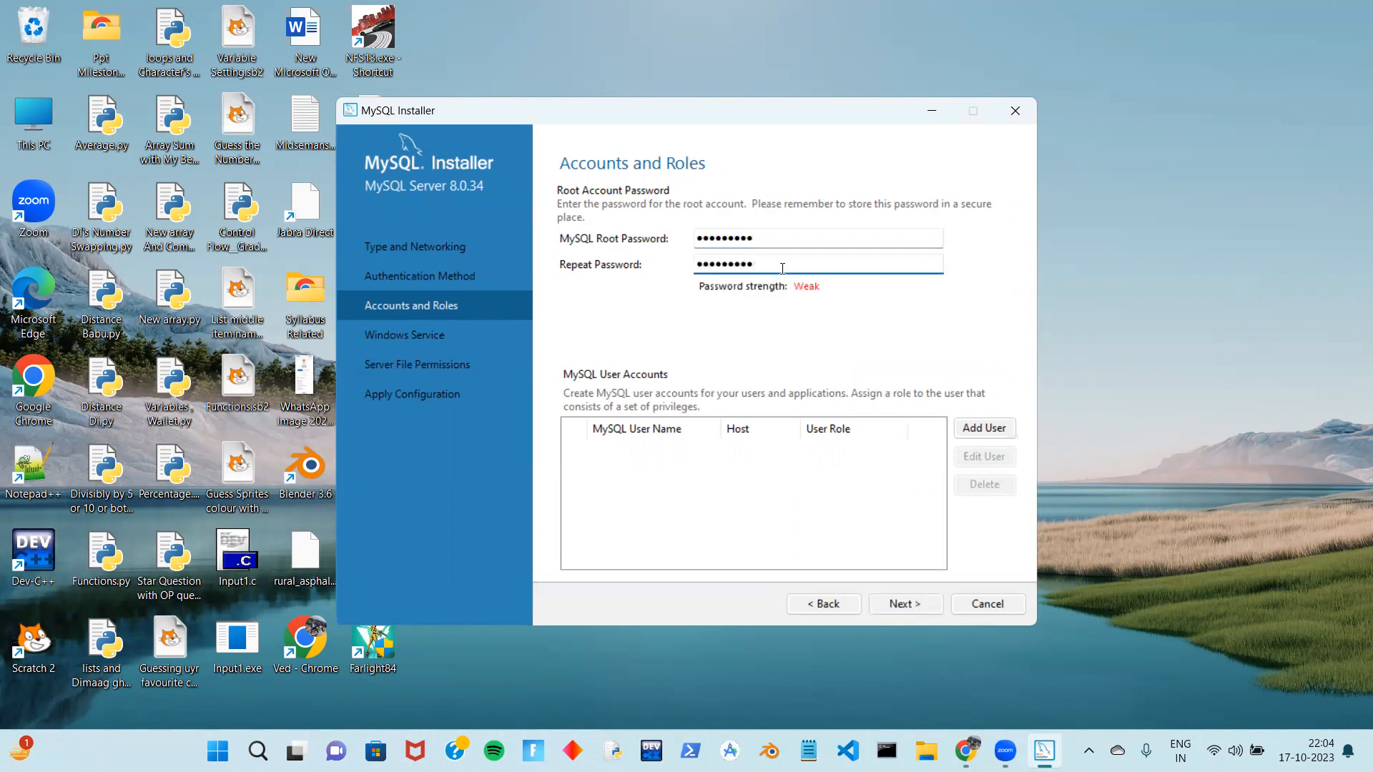
{"action": "left_click", "coordinate": [905, 603]}
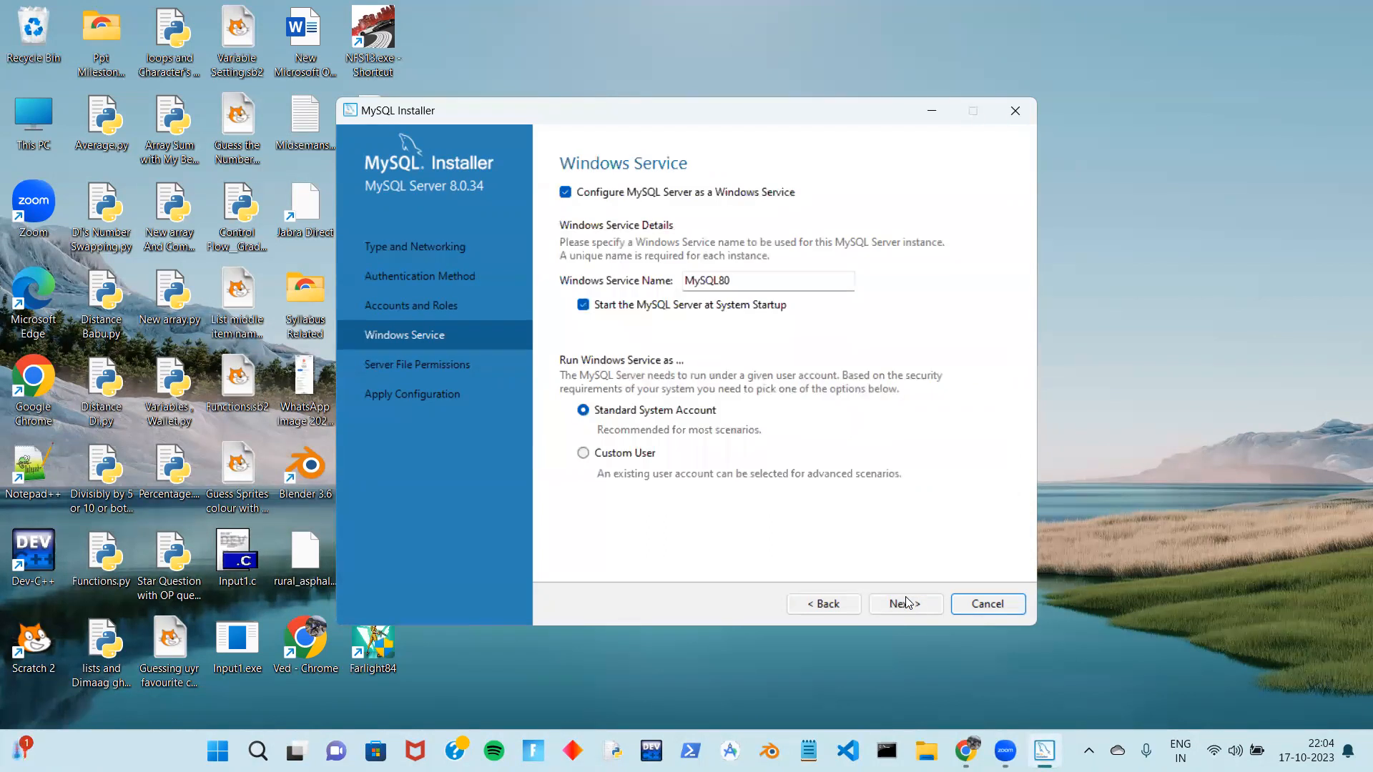
{"action": "left_click", "coordinate": [902, 606]}
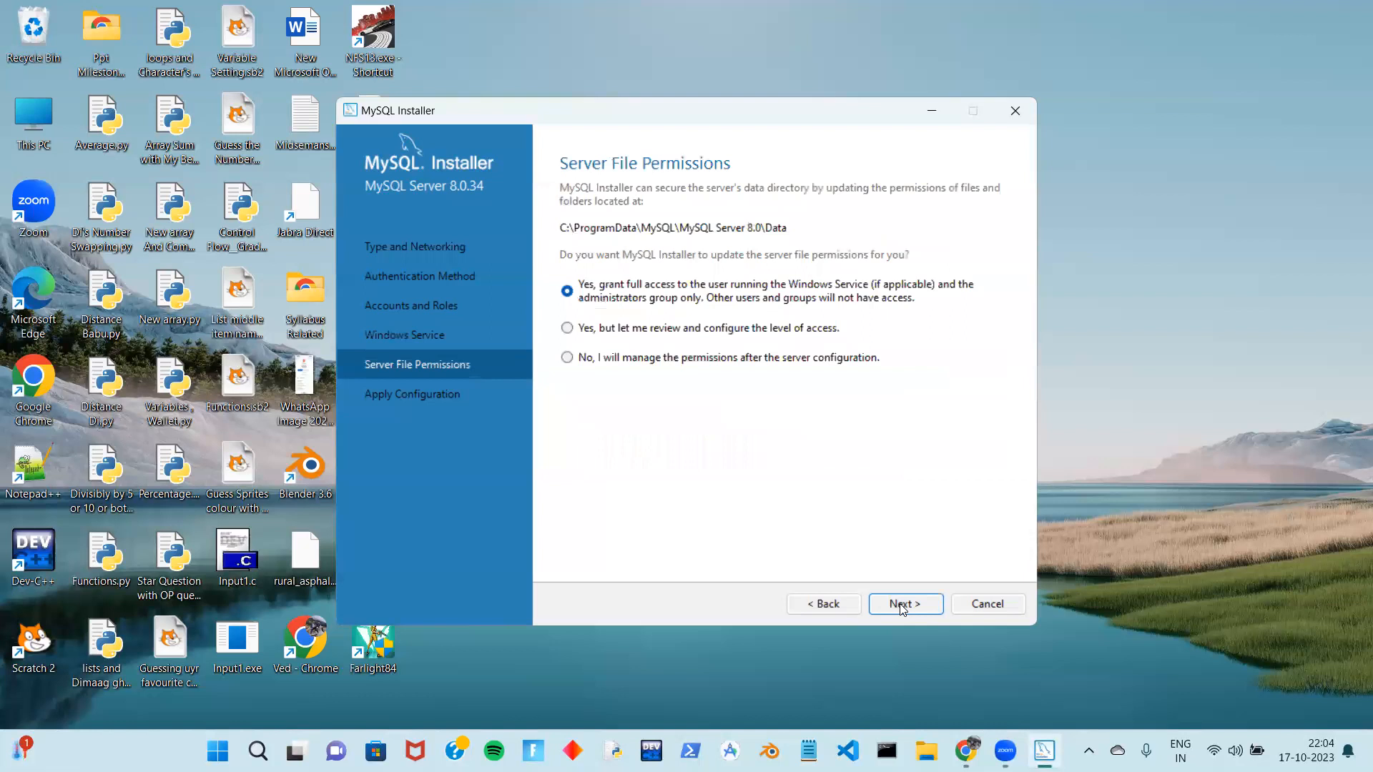
Apply the MySQL Server 8.0.34 configuration and finish, launching Workbench and Shell
{"action": "left_click", "coordinate": [903, 609]}
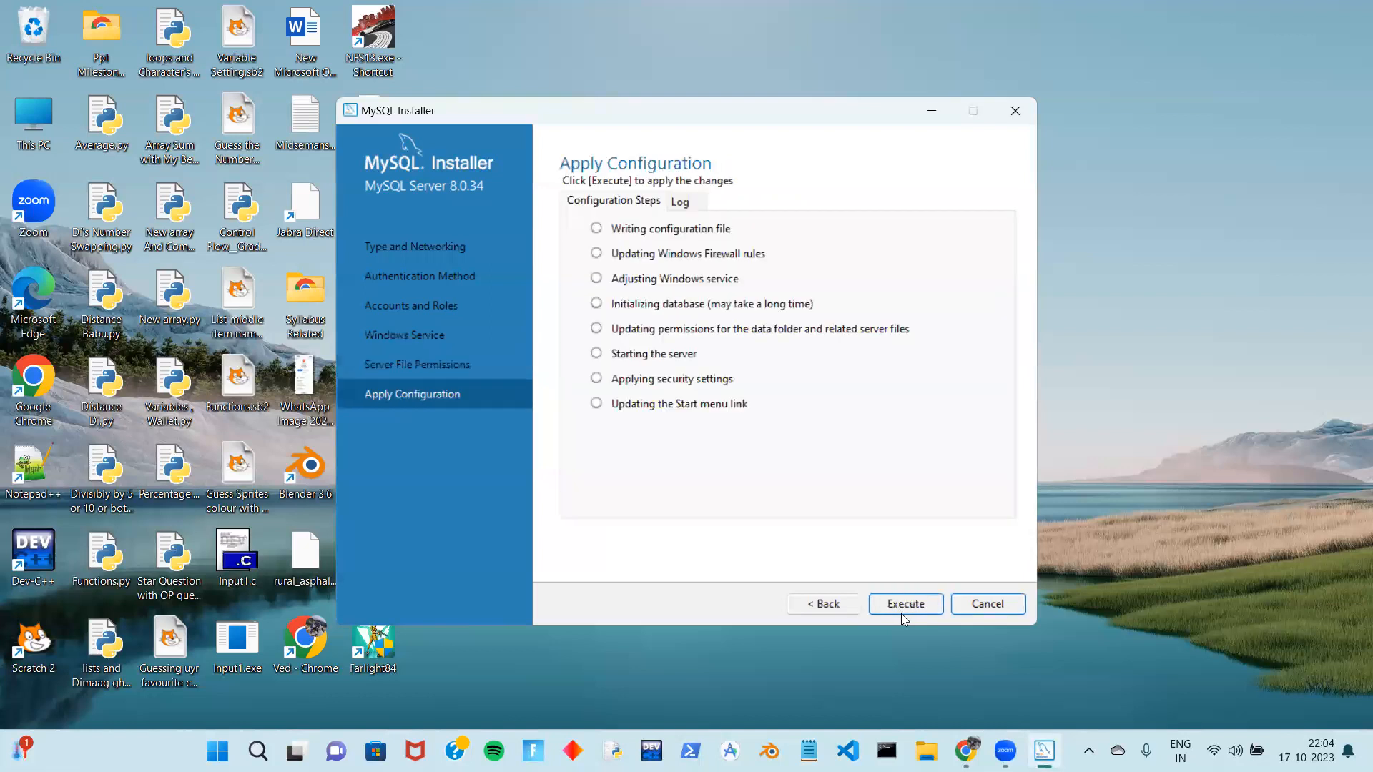
{"action": "left_click", "coordinate": [899, 606]}
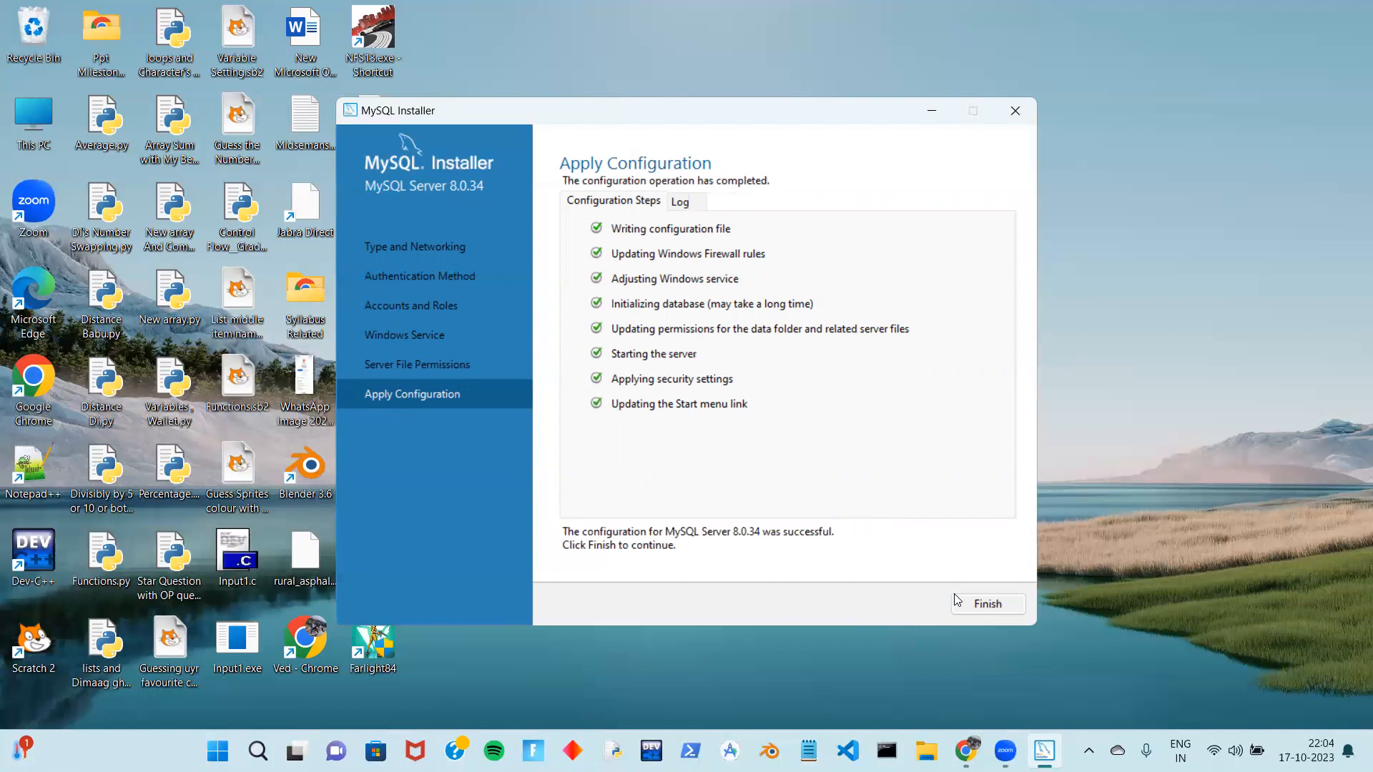
{"action": "left_click", "coordinate": [986, 605]}
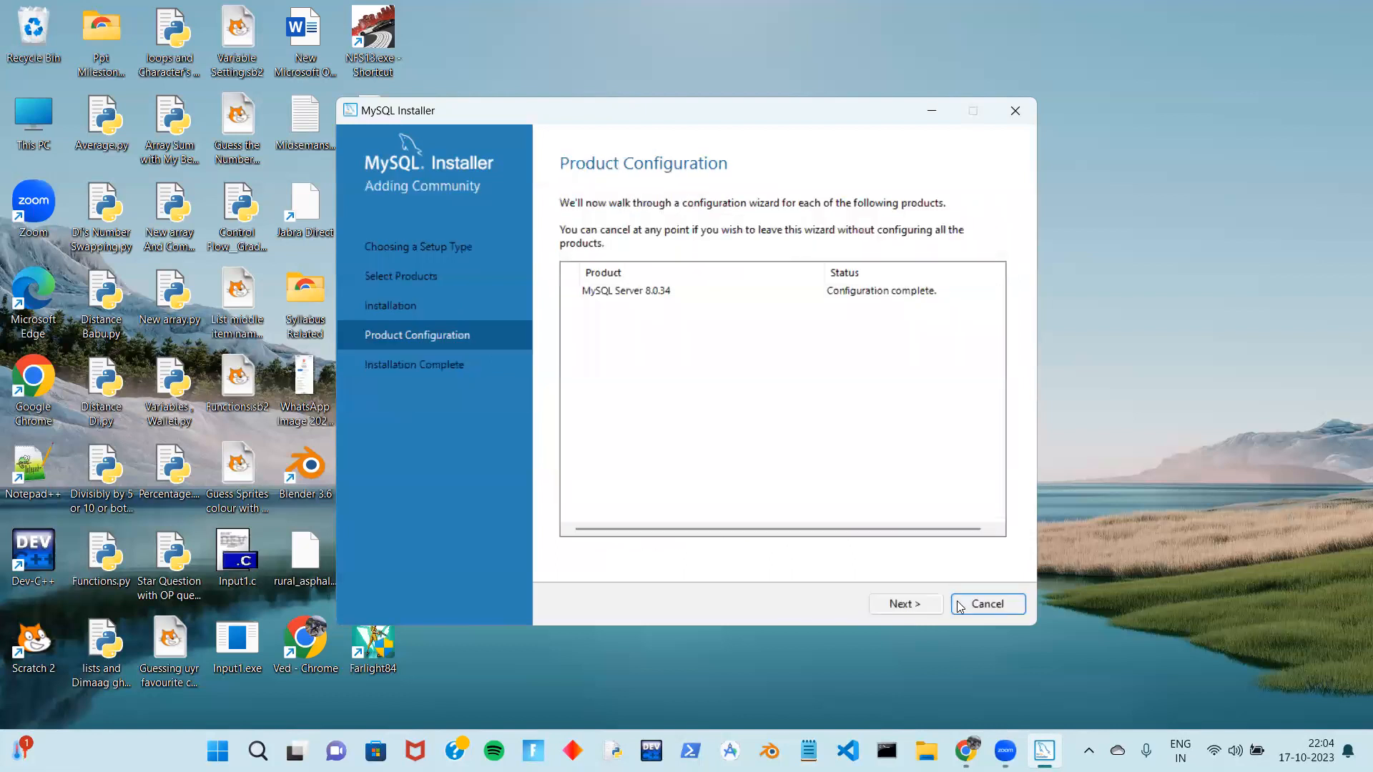
{"action": "left_click", "coordinate": [912, 602]}
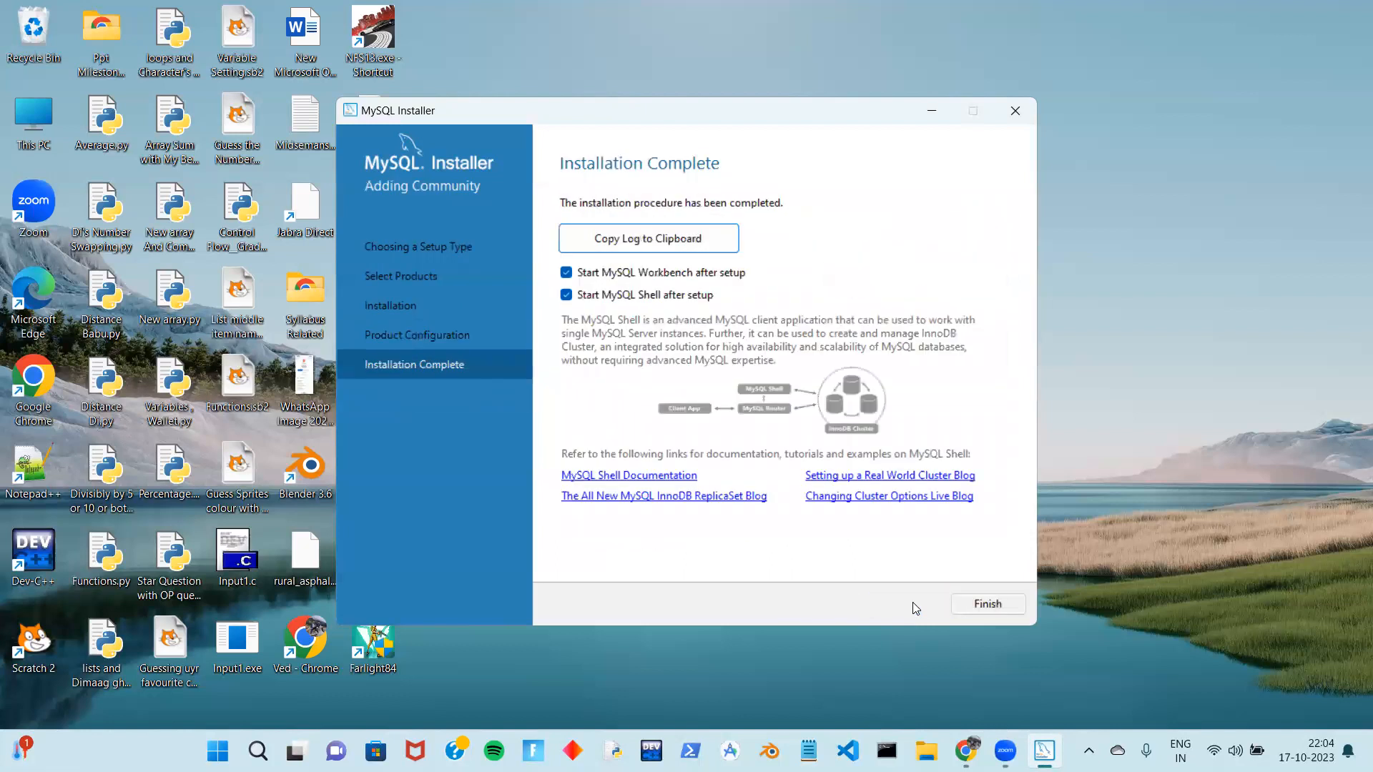
{"action": "left_click", "coordinate": [966, 604]}
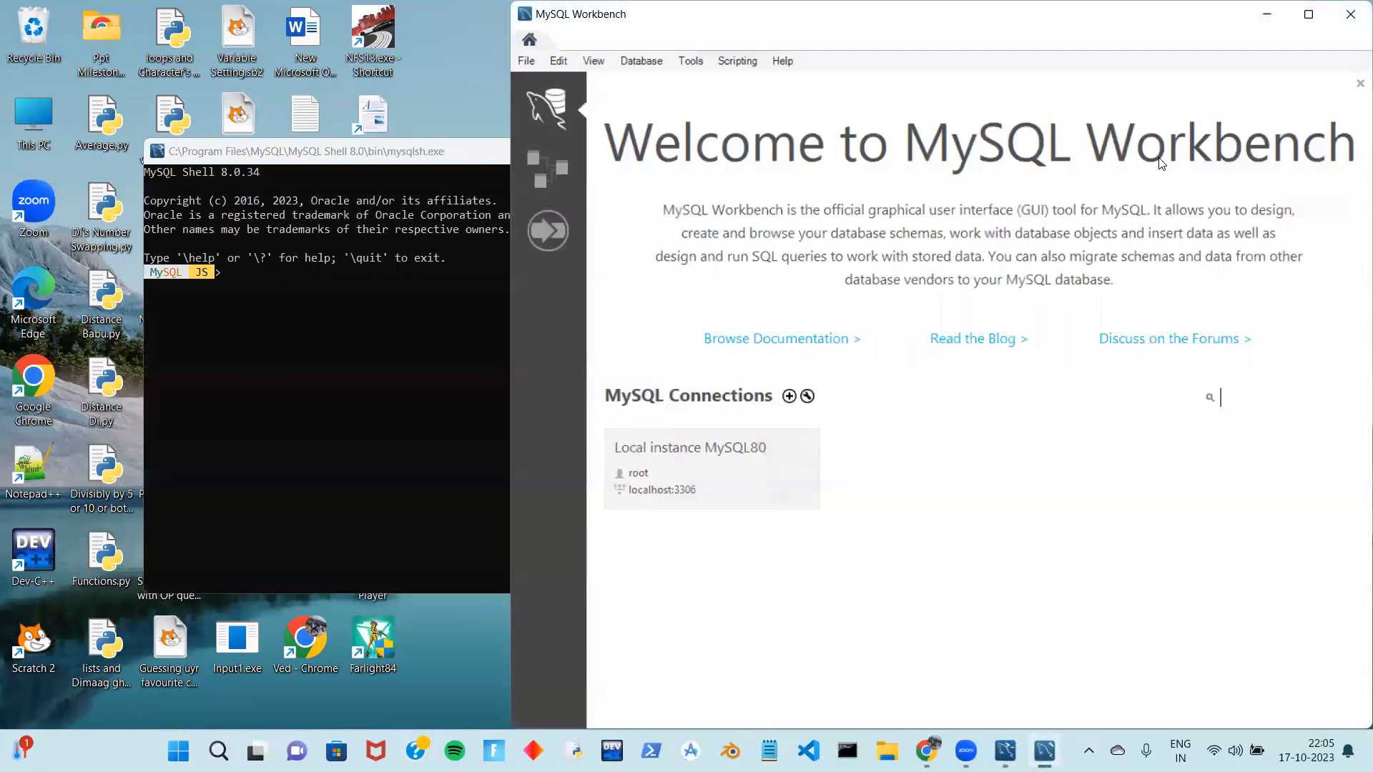
Close MySQL Workbench and the MySQL Shell 8.0.34 console window
{"action": "left_click", "coordinate": [368, 351]}
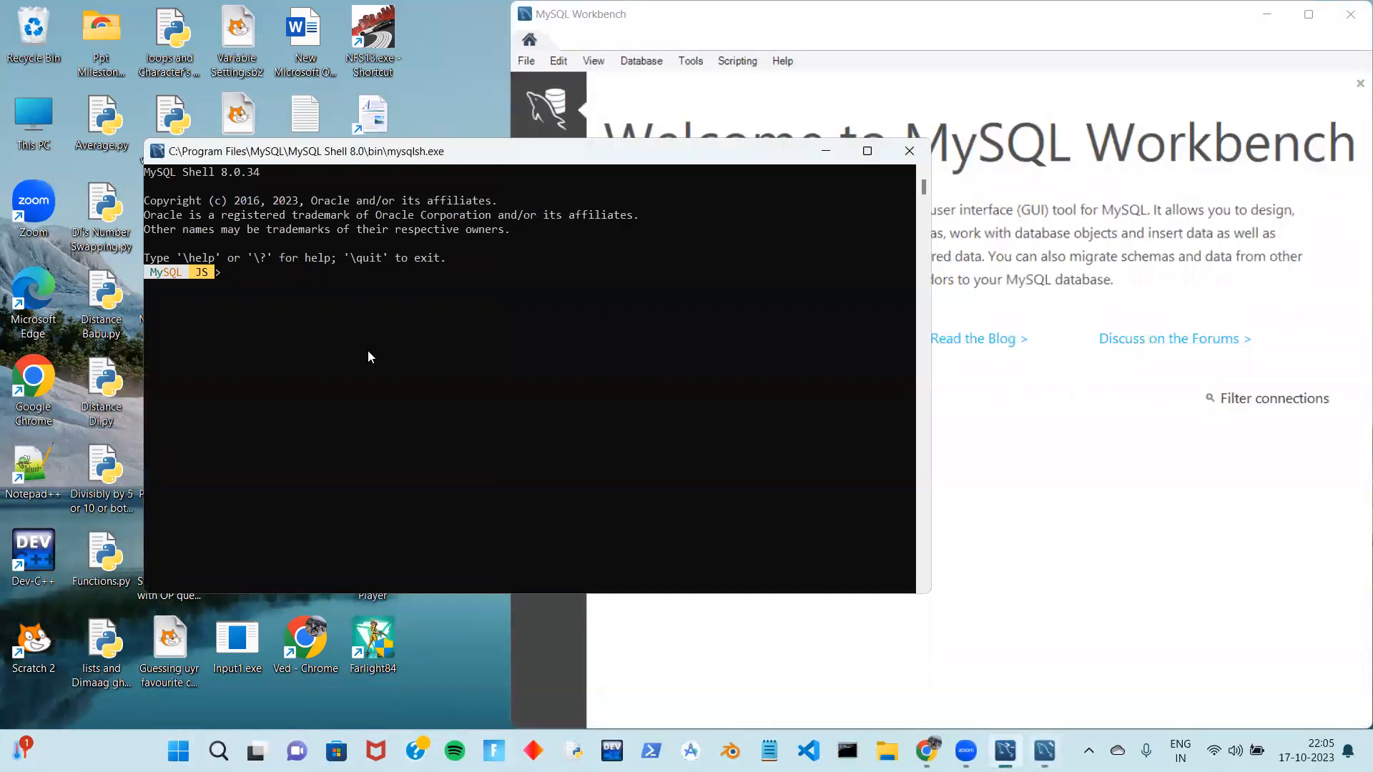
{"action": "left_click", "coordinate": [1351, 15]}
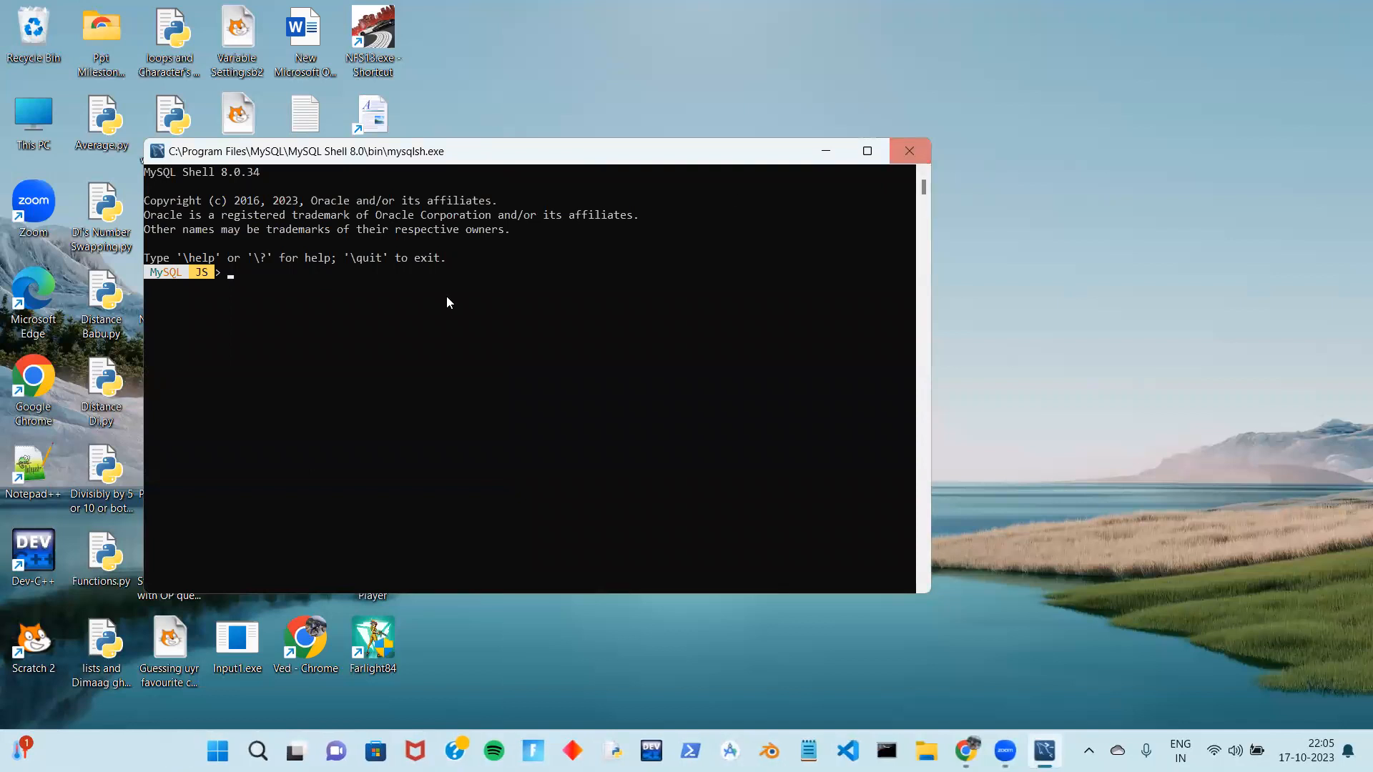
{"action": "left_click_drag", "start_coordinate": [458, 157], "coordinate": [794, 274]}
{"action": "scroll", "coordinate": [676, 293], "scroll_direction": "up", "scroll_amount": 1}
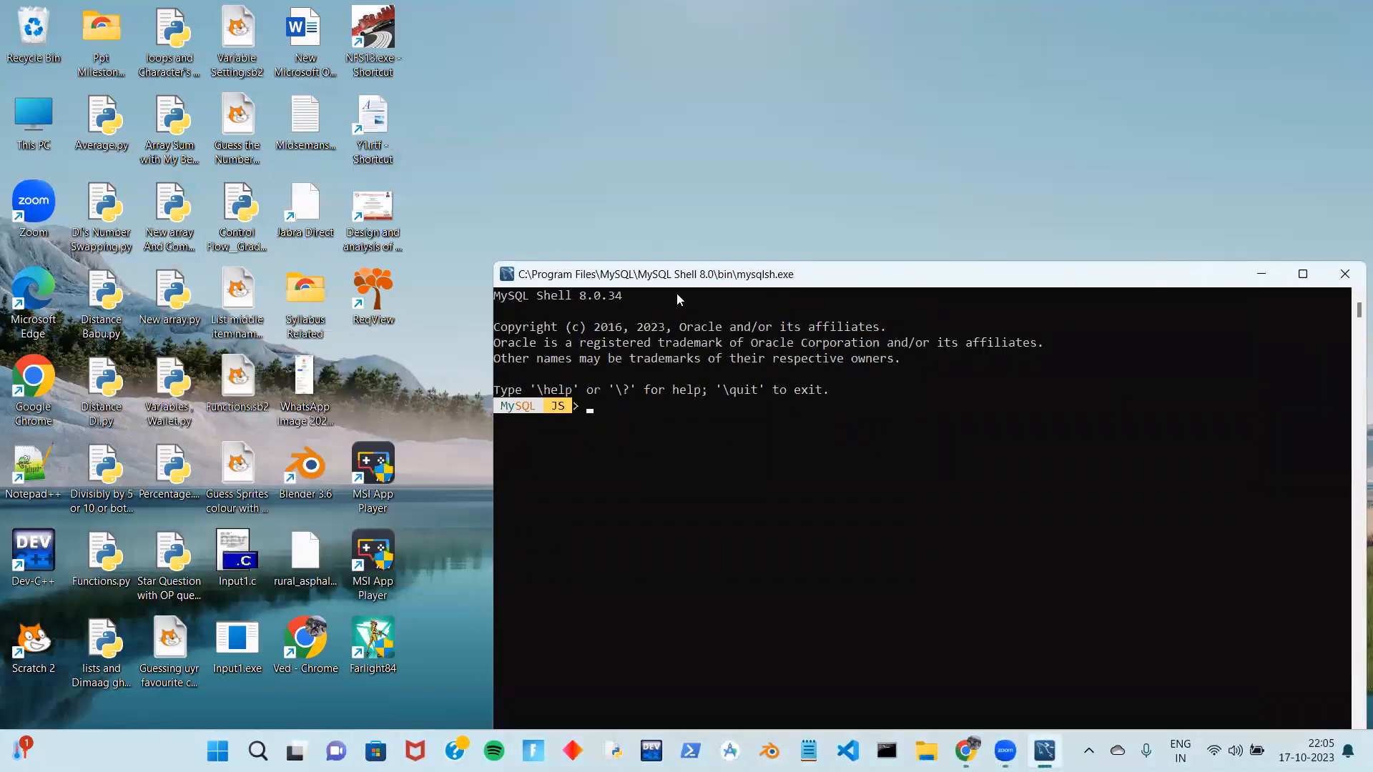
{"action": "left_click", "coordinate": [1344, 274]}
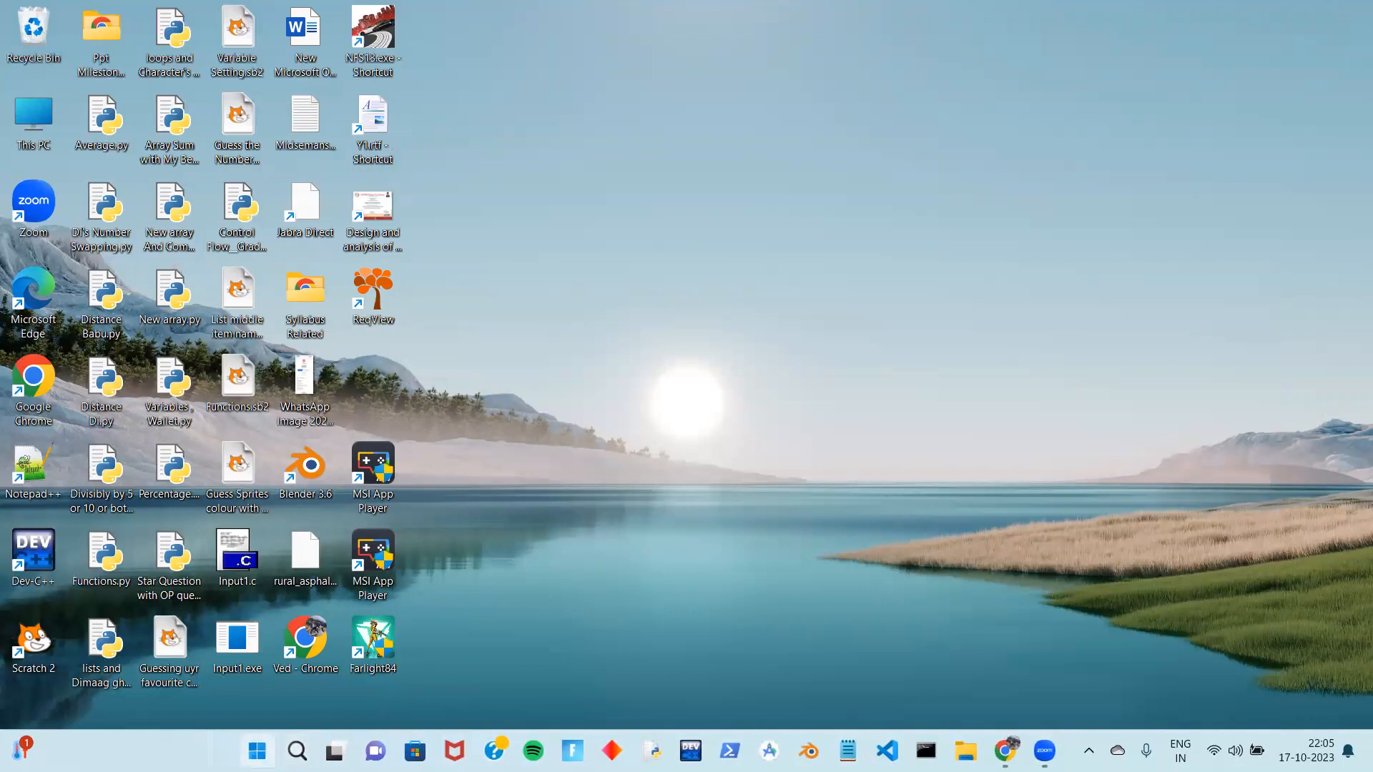
{"action": "key", "text": "super"}
{"action": "type", "text": "my"}
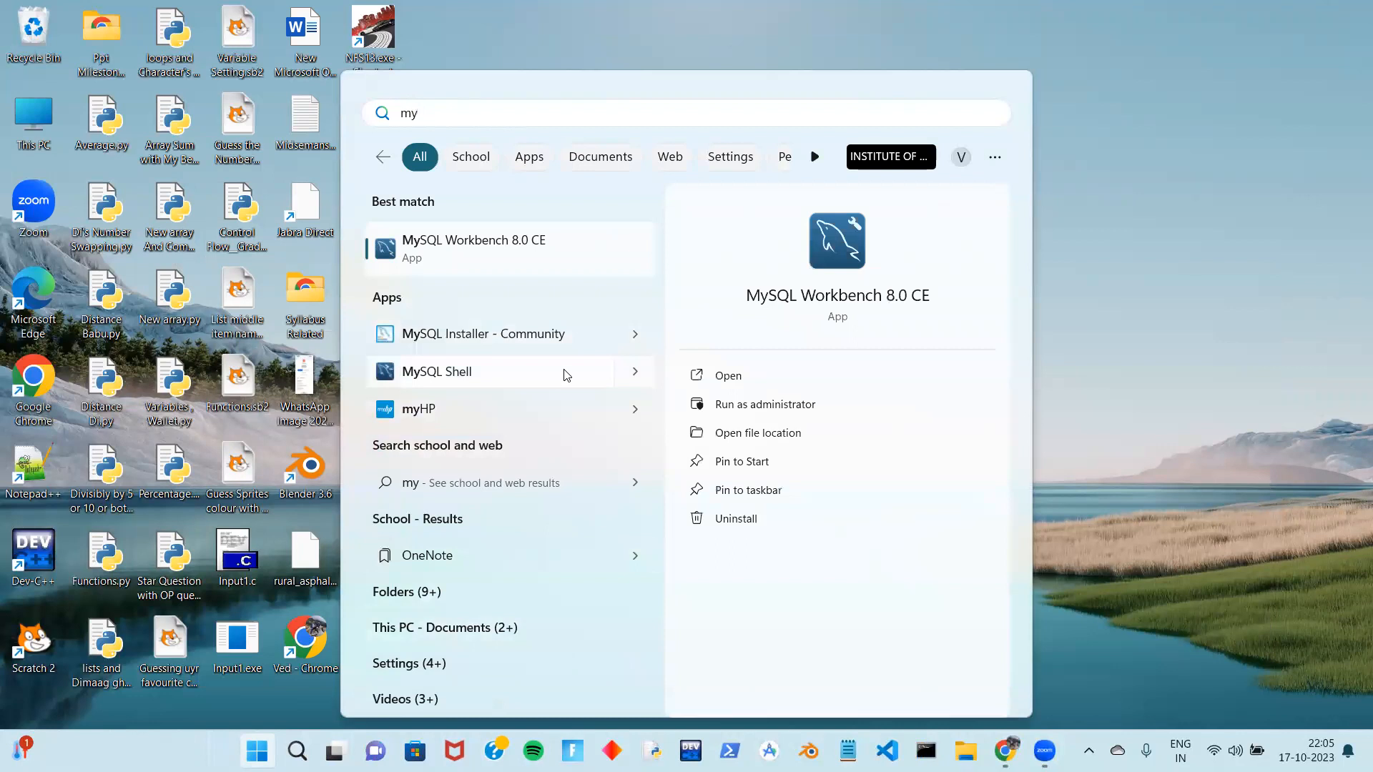
{"action": "left_click", "coordinate": [621, 374]}
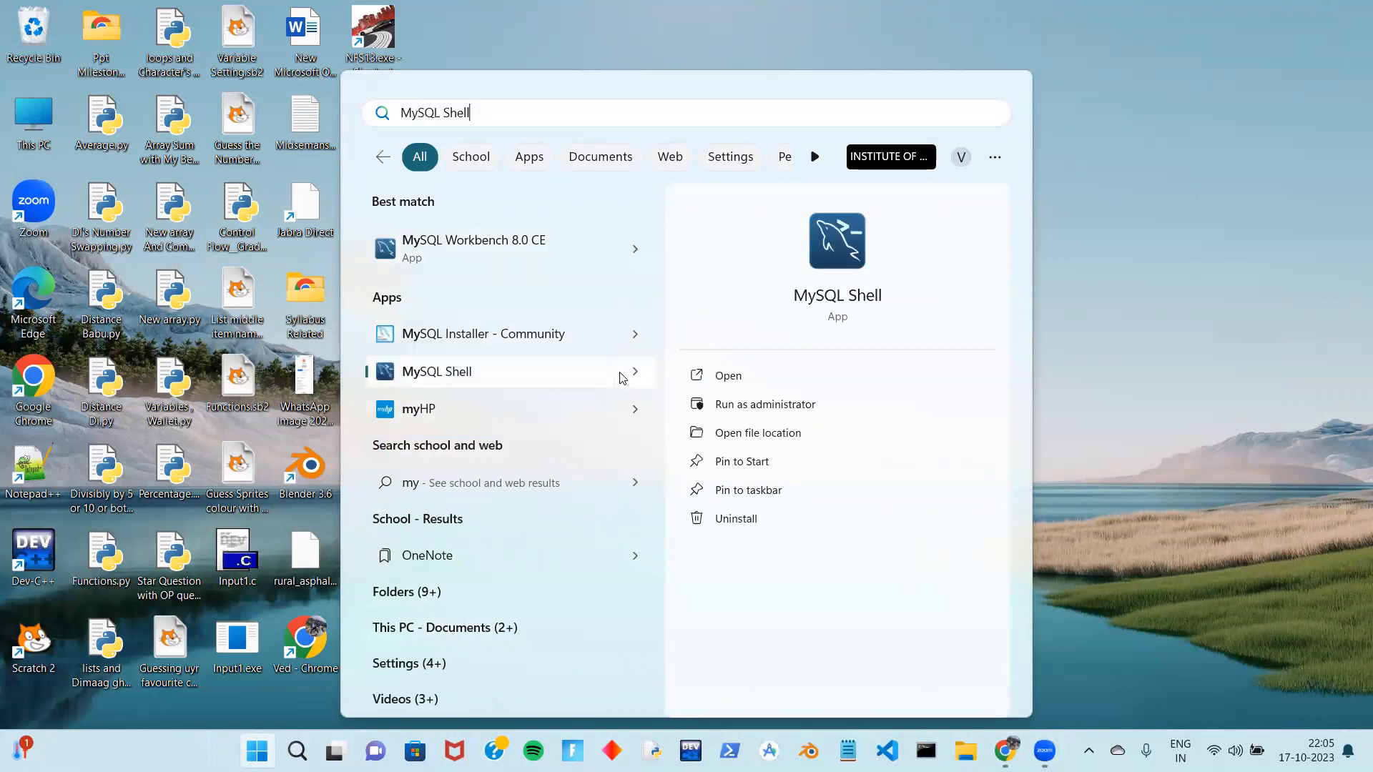
{"action": "left_click", "coordinate": [720, 379]}
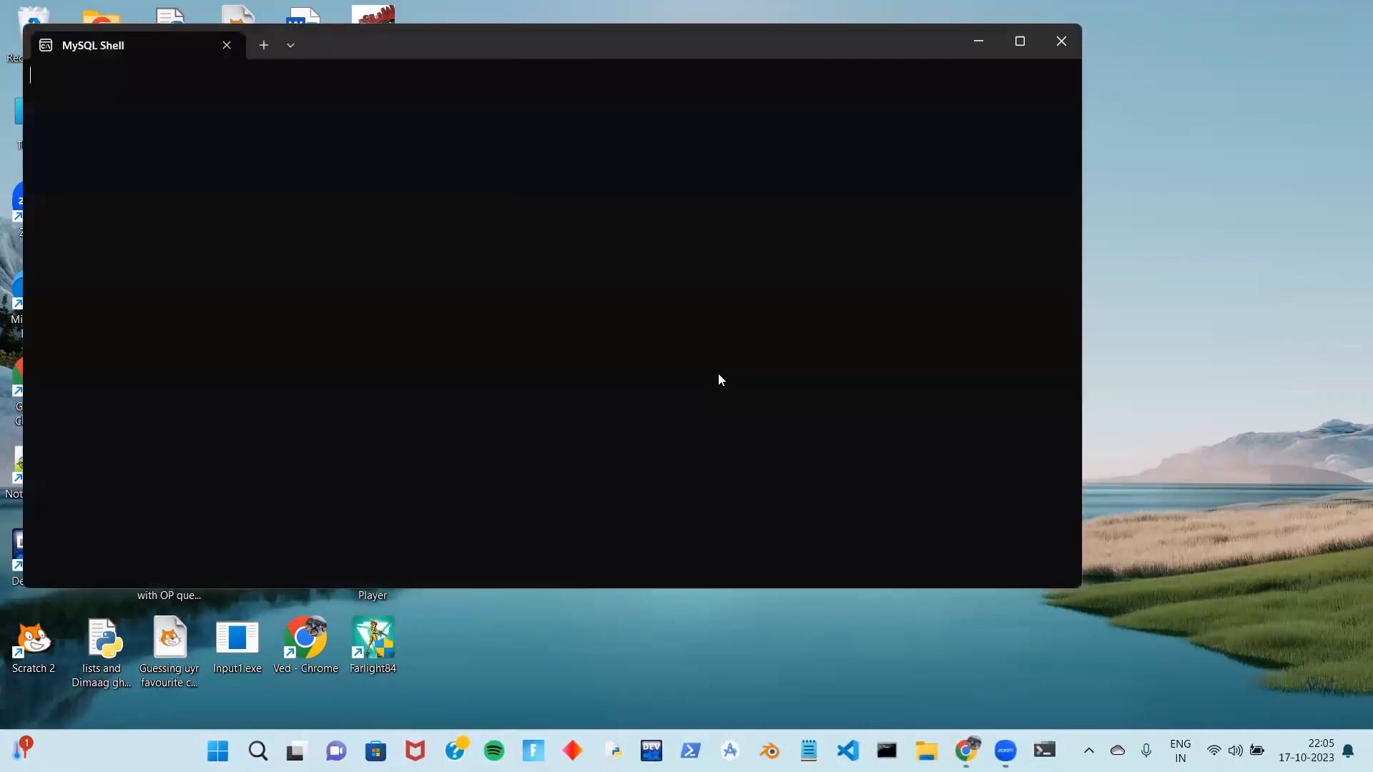
{"action": "left_click", "coordinate": [1054, 44]}
{"action": "left_click", "coordinate": [927, 751]}
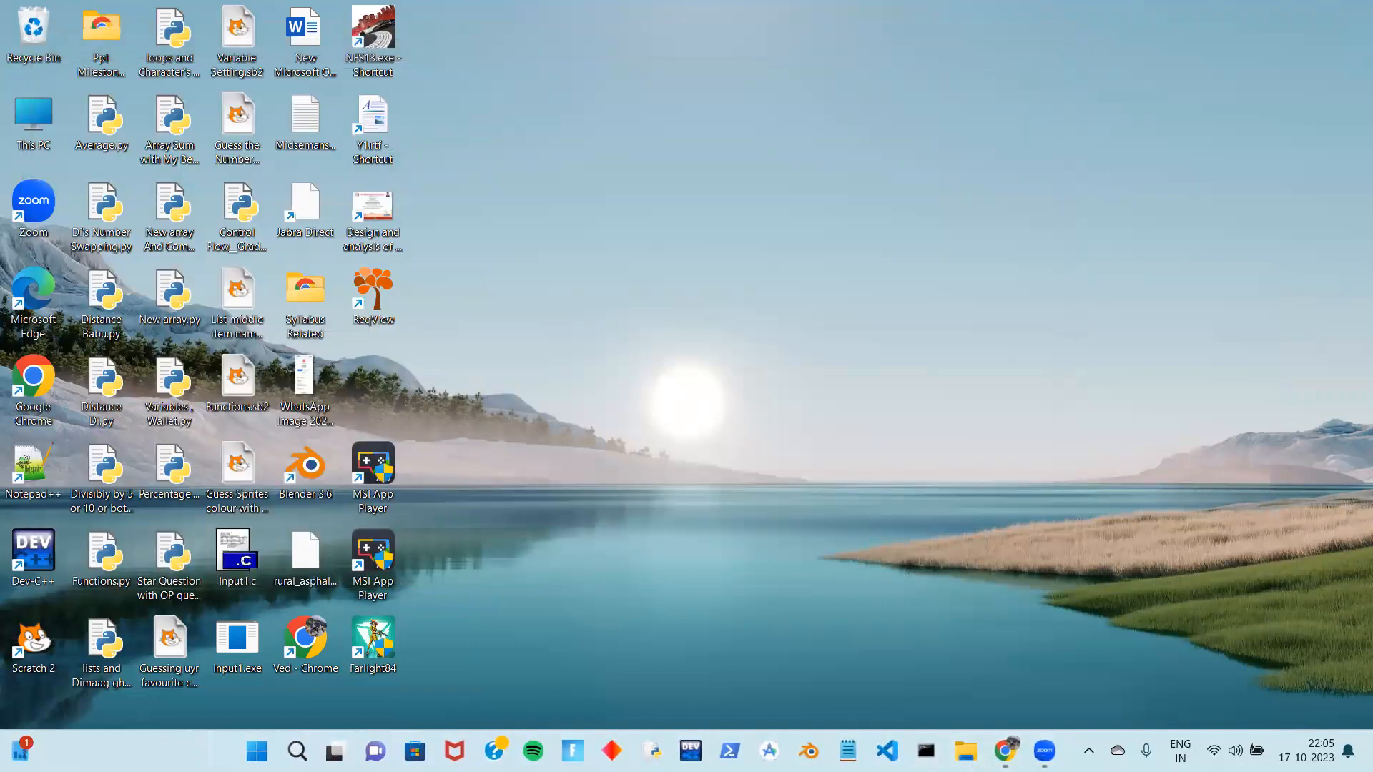
{"action": "type", "text": "mysql"}
{"action": "key", "text": "Return"}
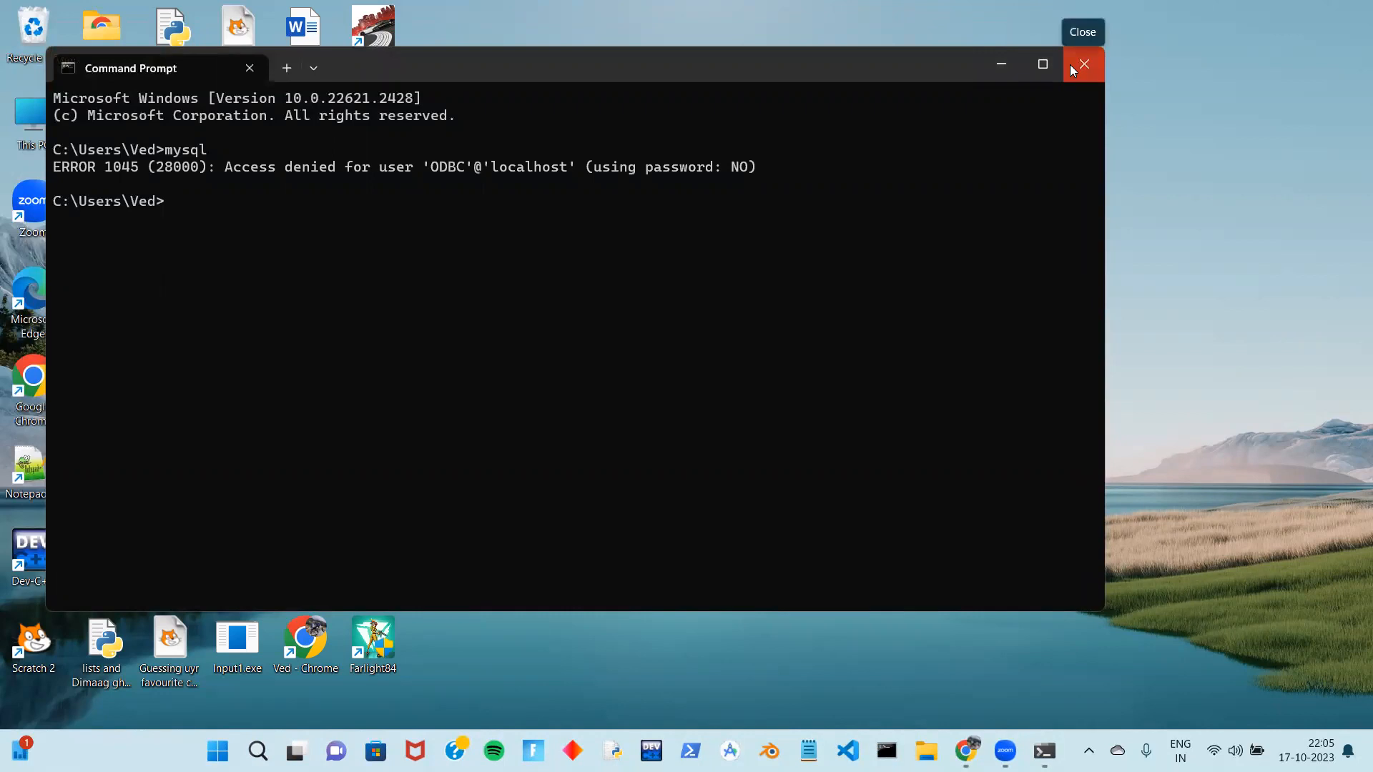
{"action": "left_click", "coordinate": [1070, 64]}
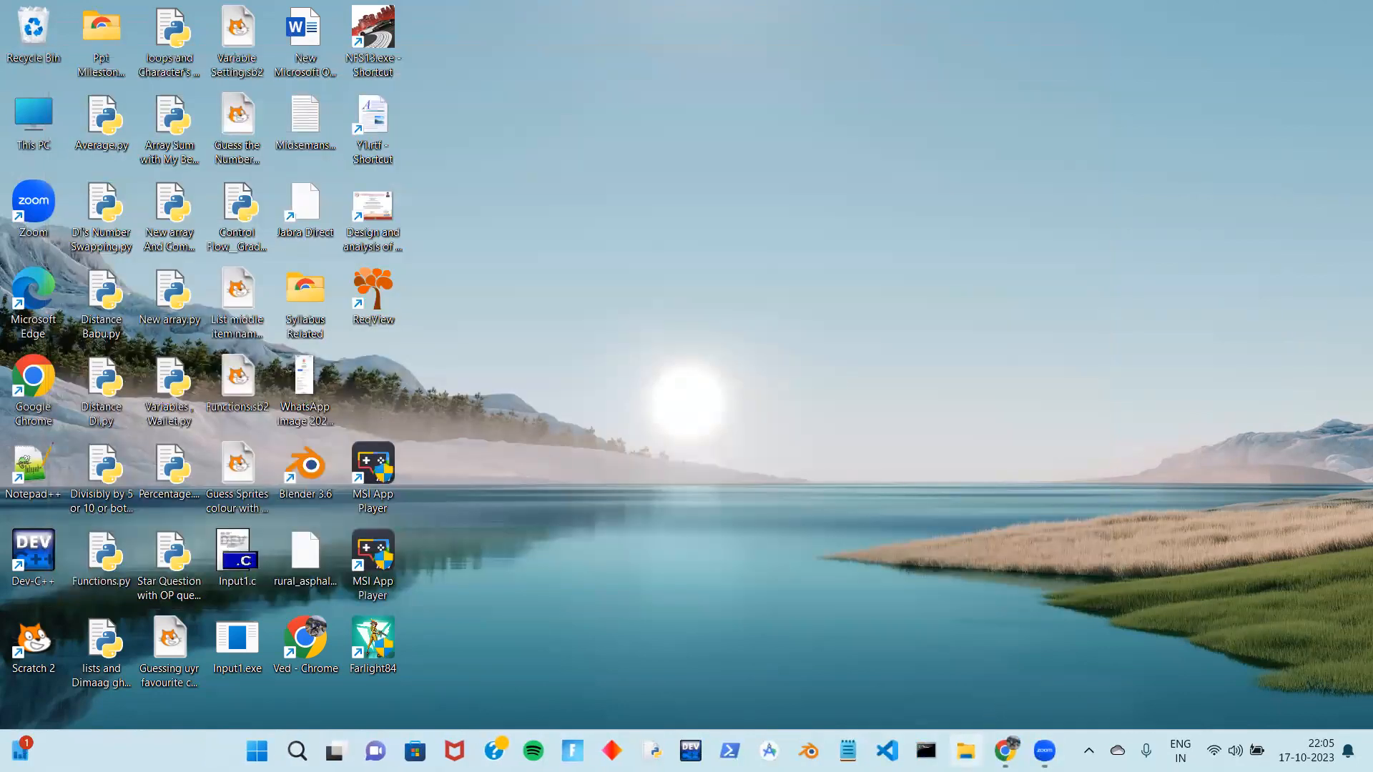
{"action": "key", "text": "super+e"}
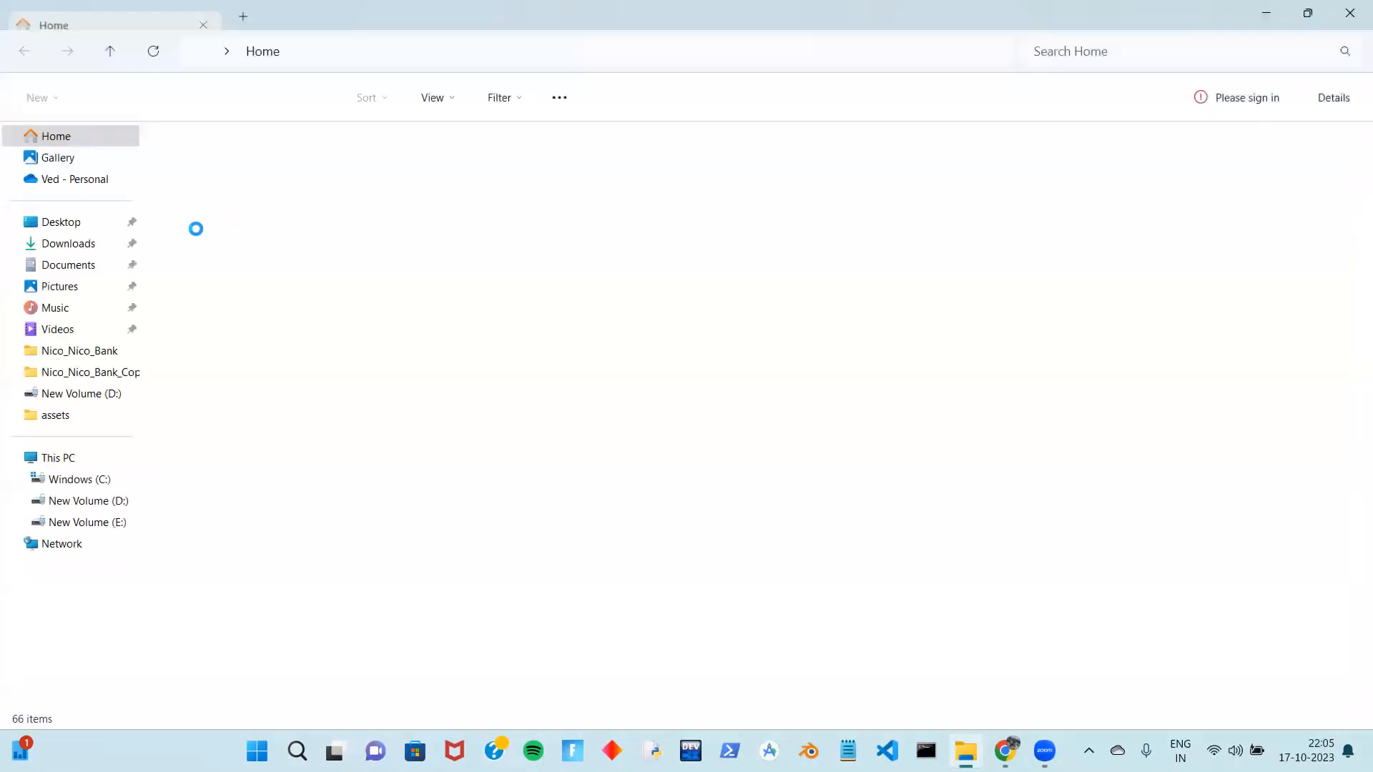
Browse File Explorer to C:\Program Files\MySQL\MySQL Server 8.0\bin
{"action": "left_click", "coordinate": [106, 480]}
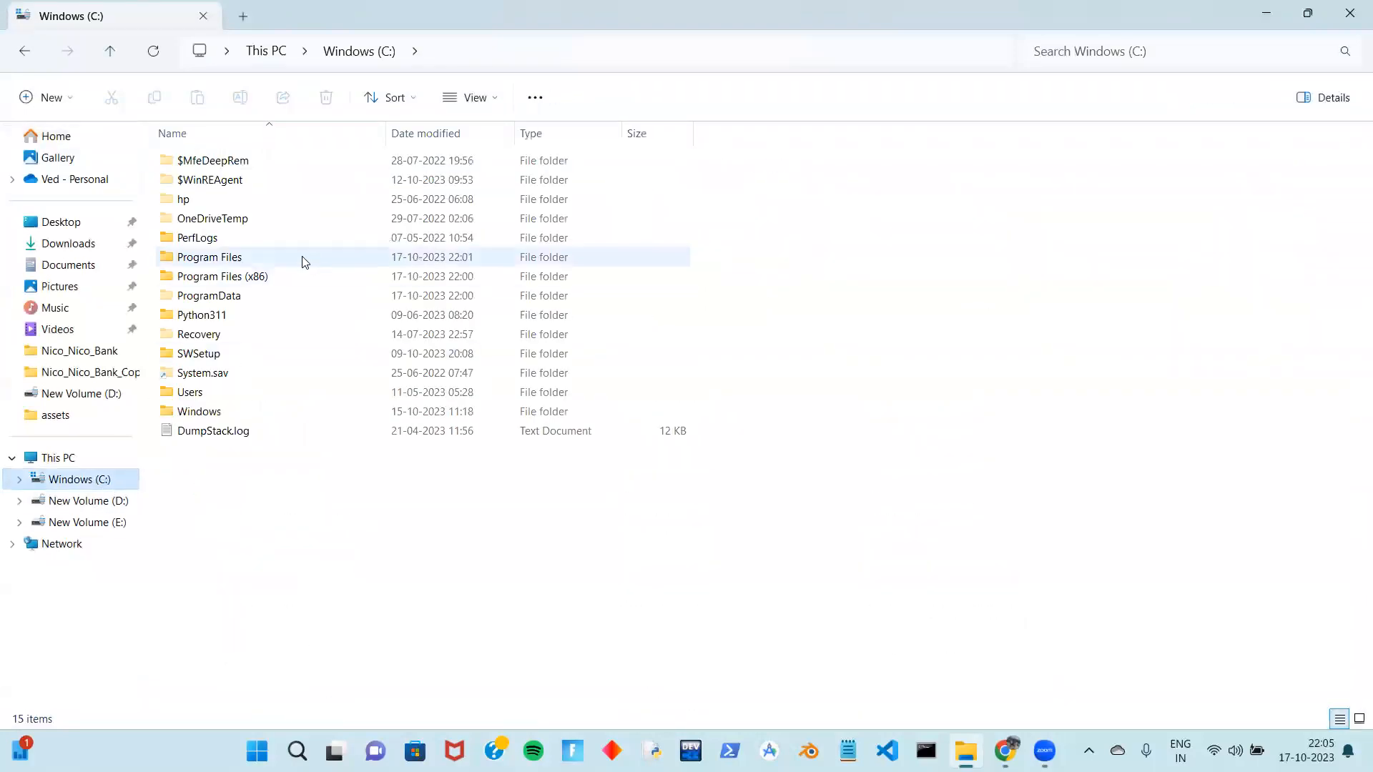
{"action": "double_click", "coordinate": [301, 260]}
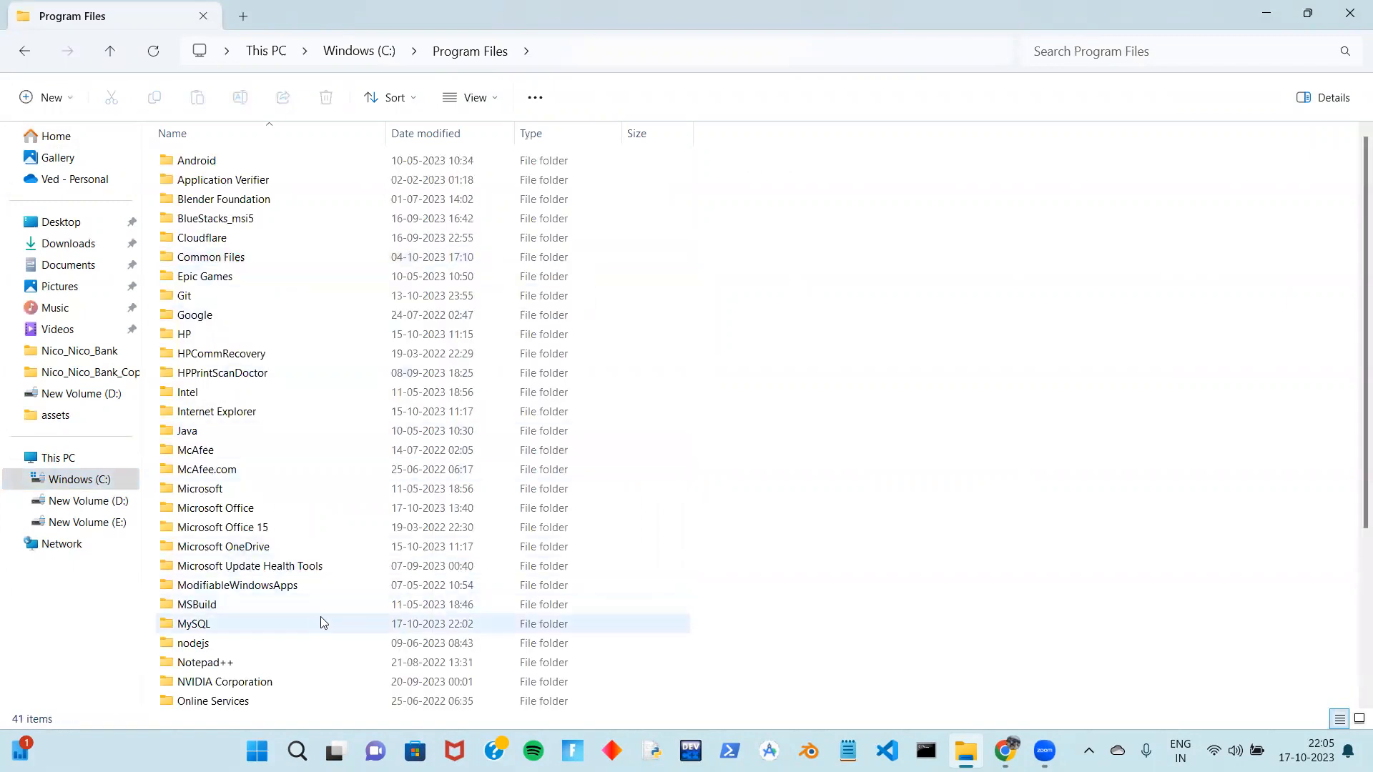
{"action": "double_click", "coordinate": [320, 626]}
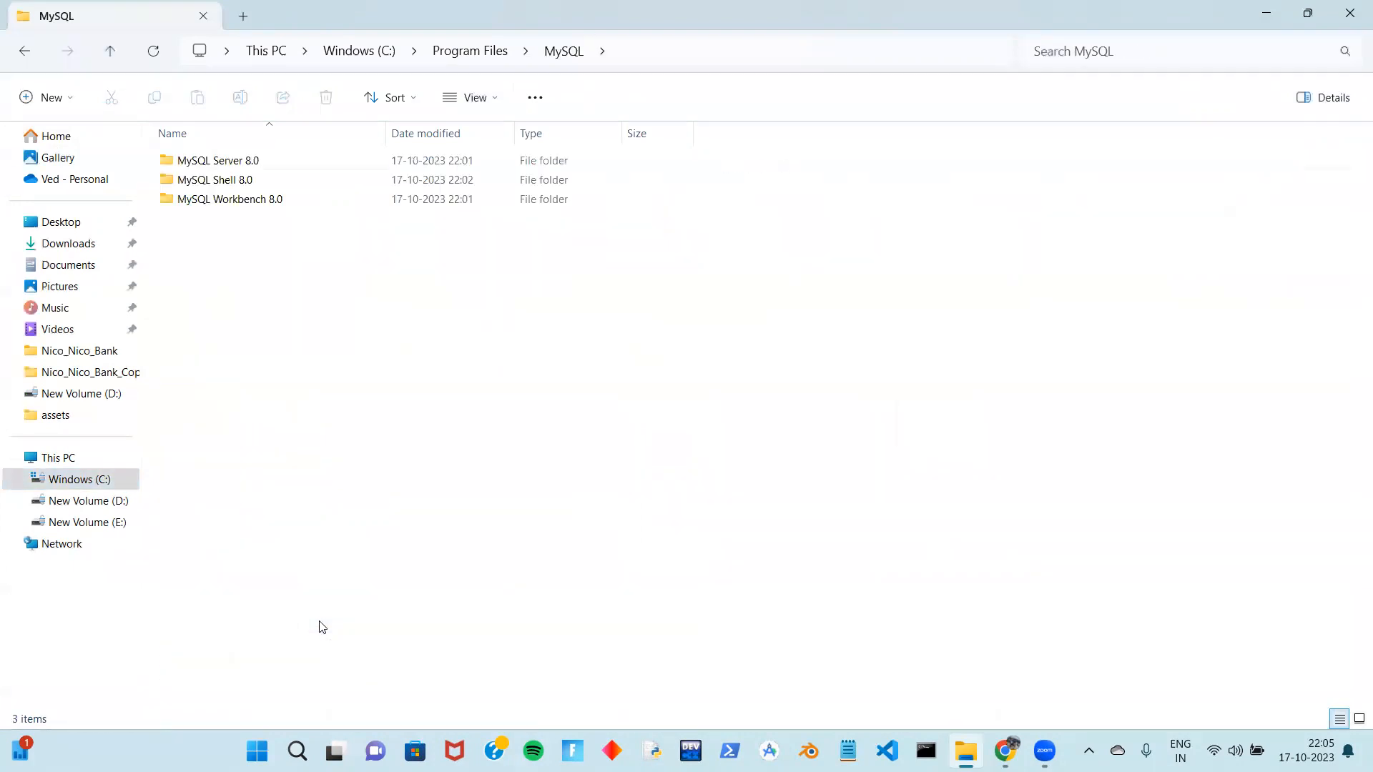
{"action": "double_click", "coordinate": [247, 162]}
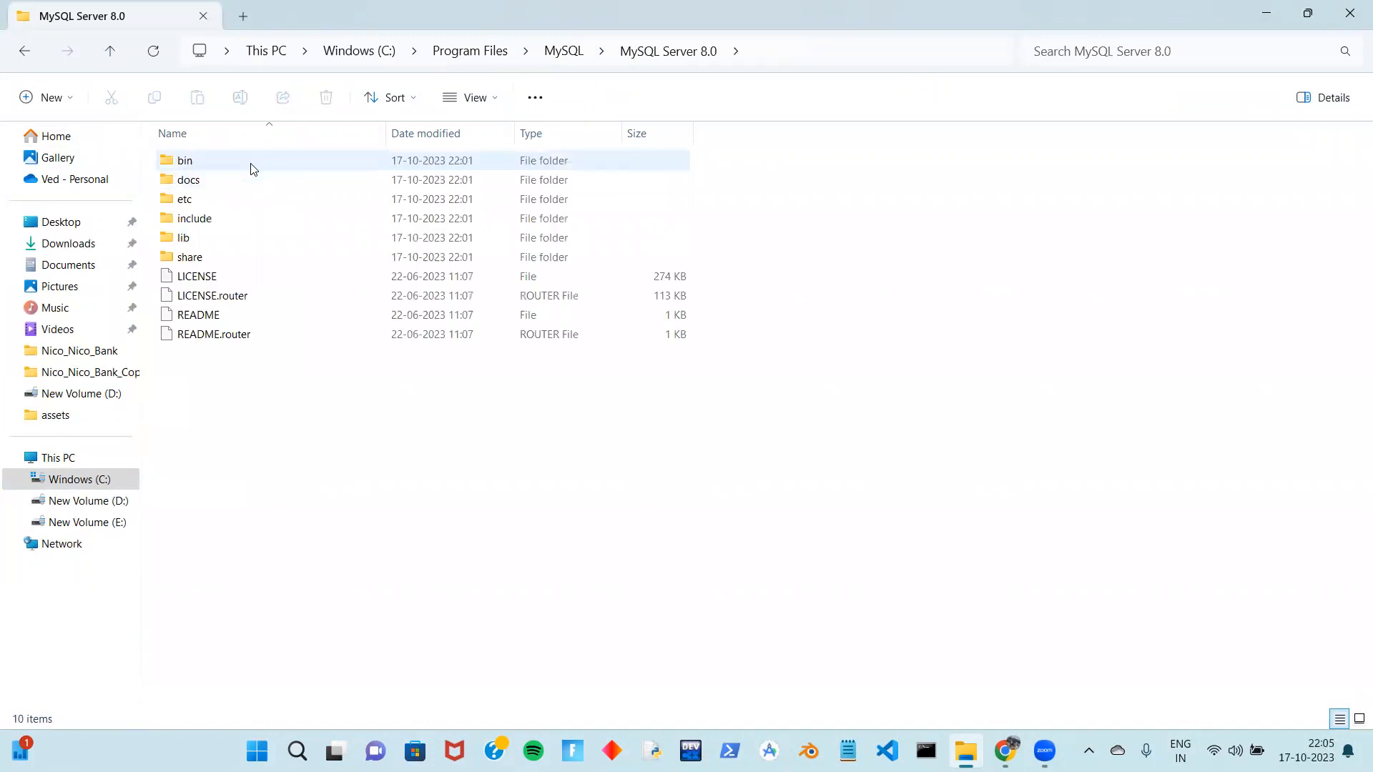
{"action": "double_click", "coordinate": [252, 168]}
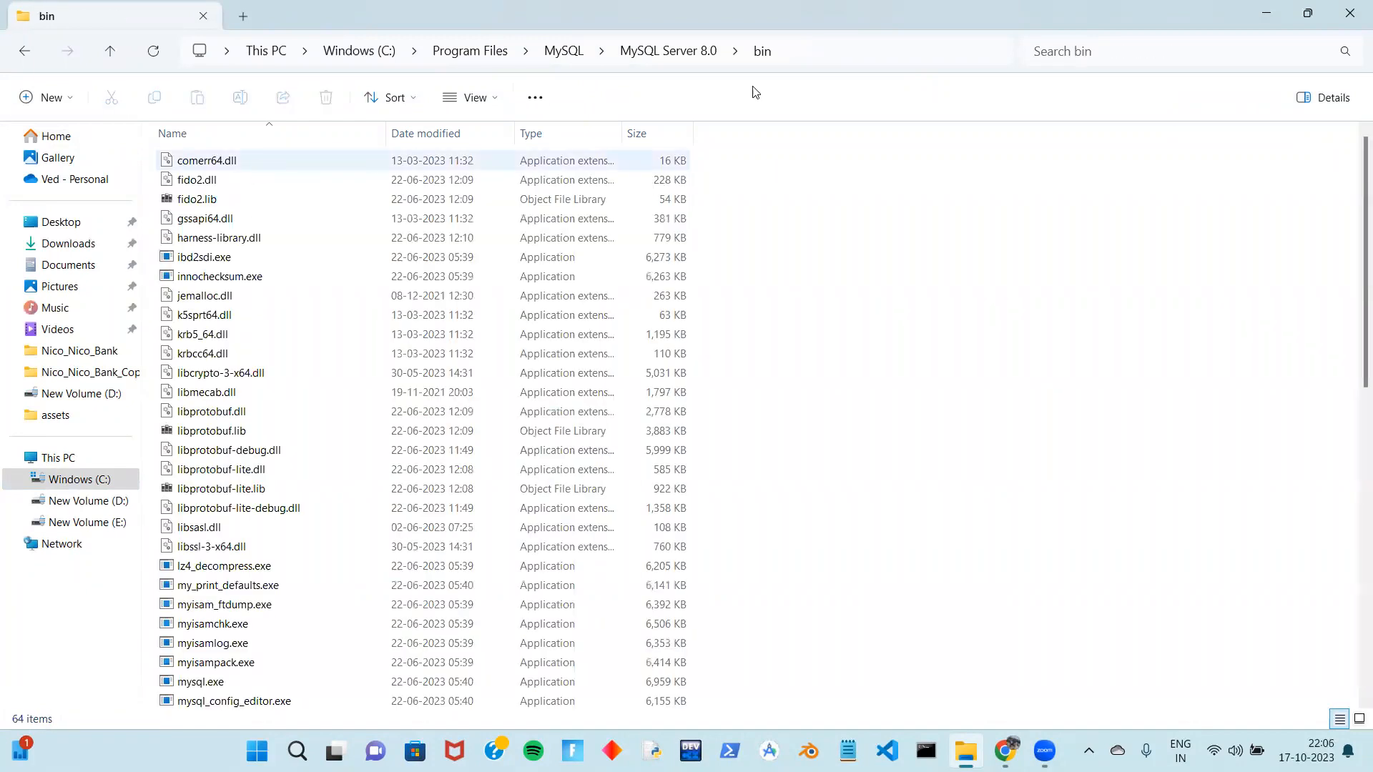
Copy the bin folder's full path and minimize File Explorer
{"action": "left_click", "coordinate": [896, 54]}
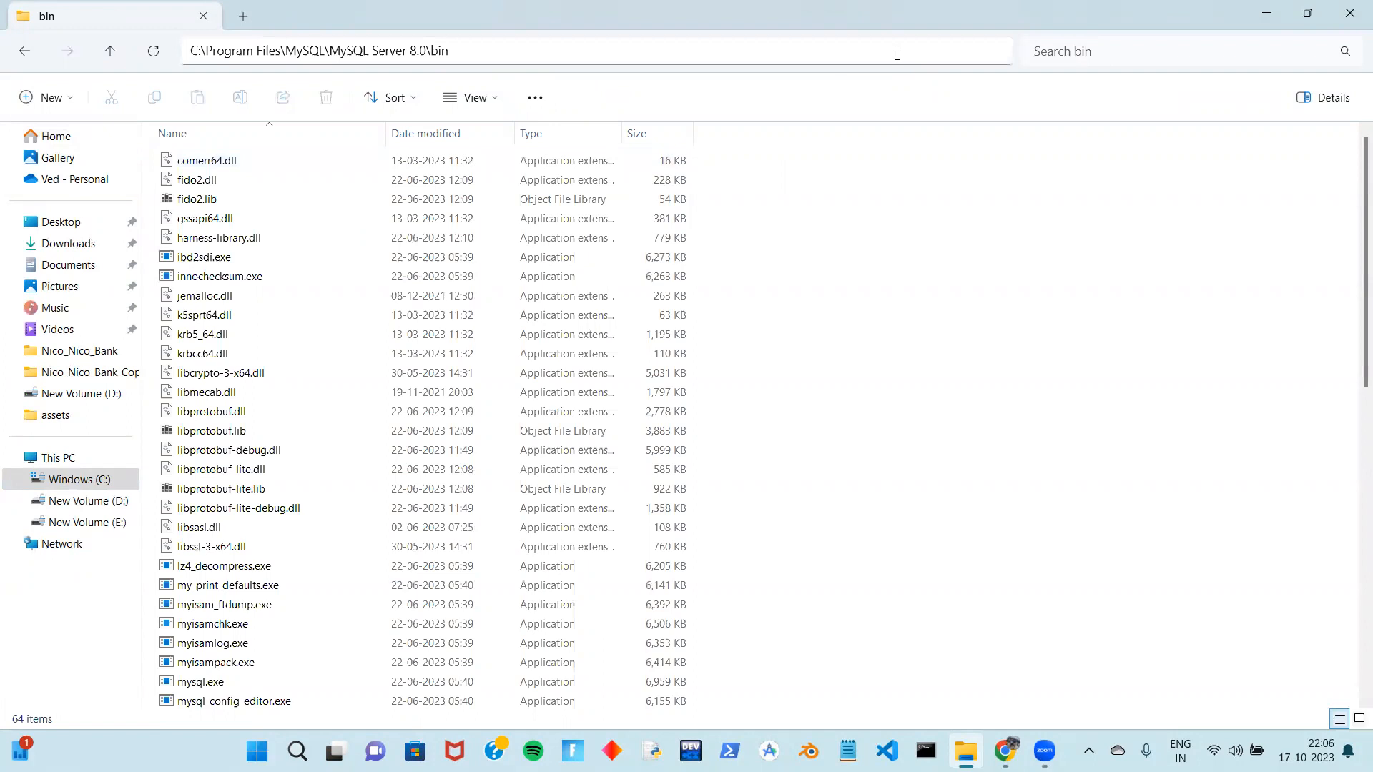
{"action": "left_click", "coordinate": [961, 189]}
{"action": "left_click", "coordinate": [676, 51]}
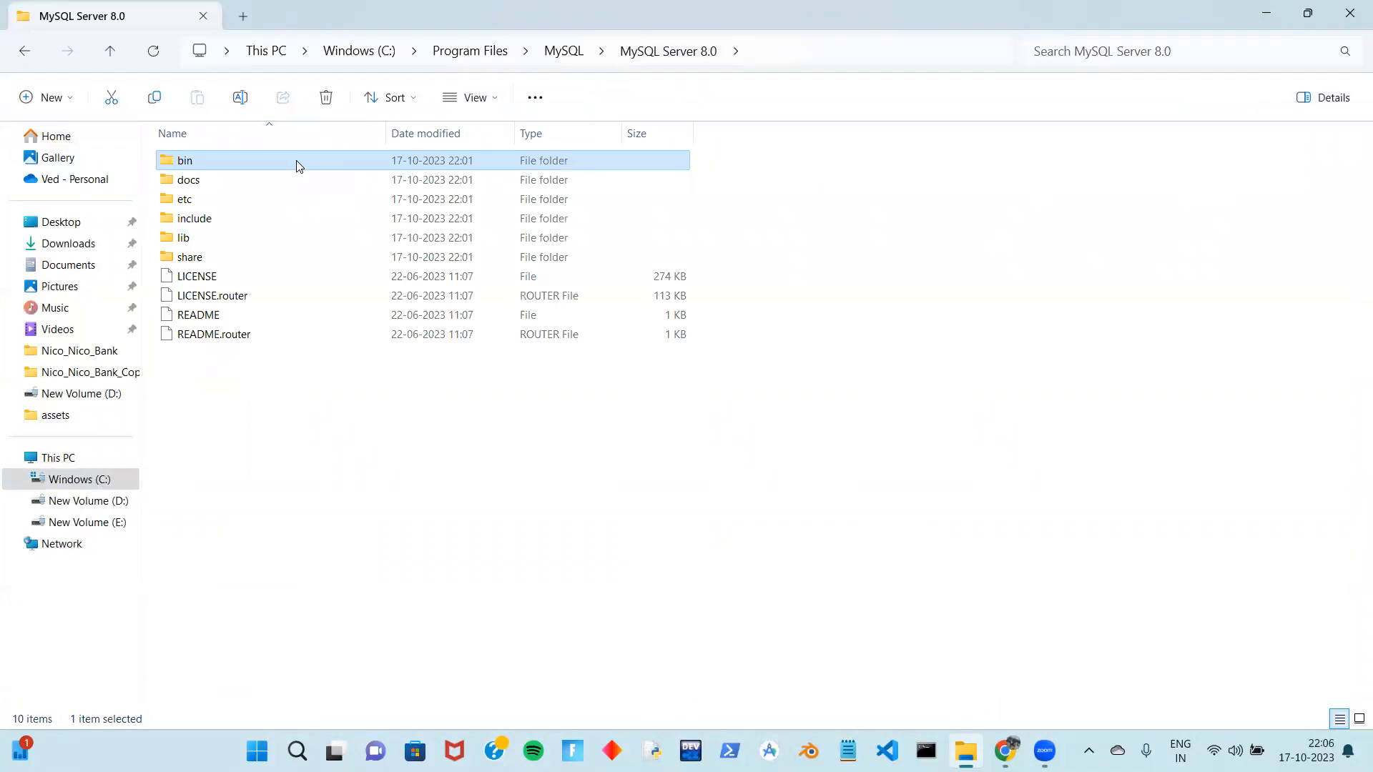
{"action": "right_click", "coordinate": [297, 166]}
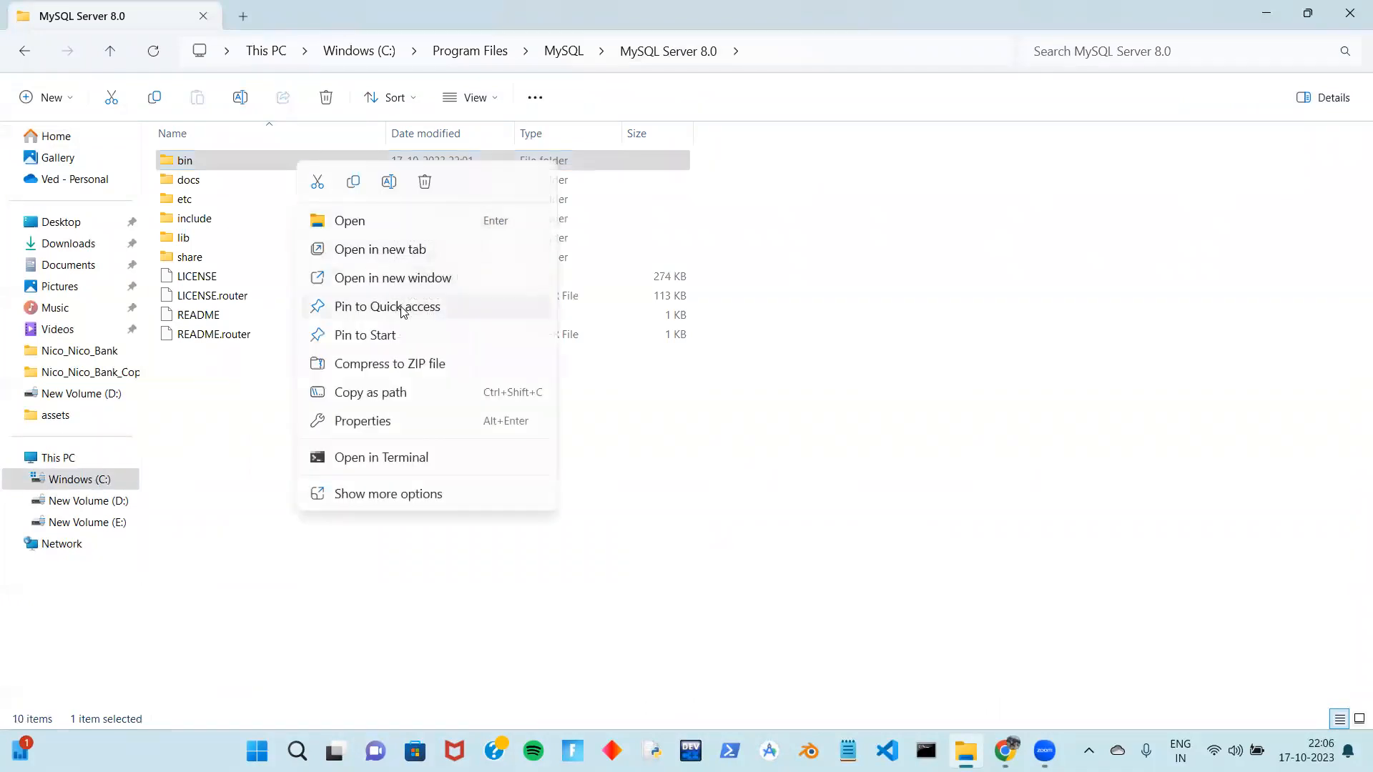
{"action": "left_click", "coordinate": [380, 393]}
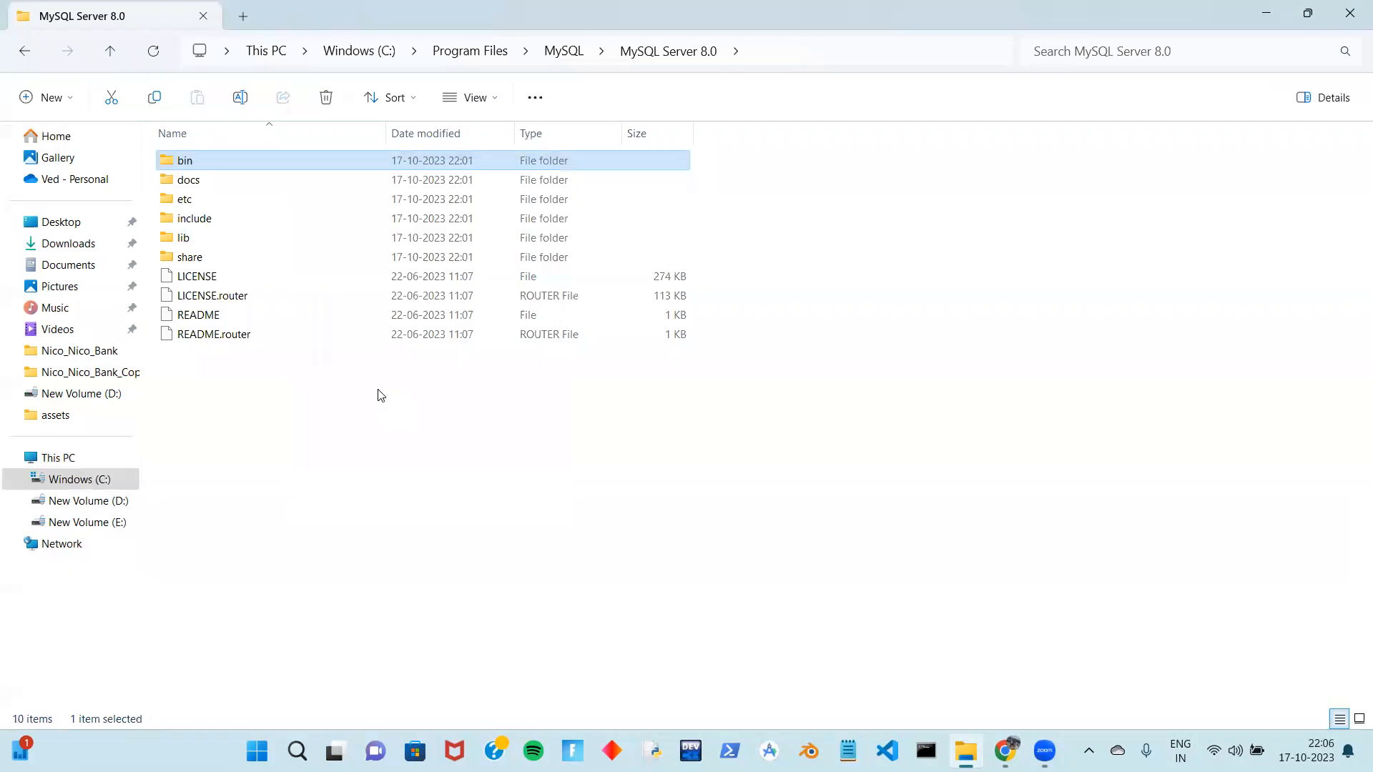
{"action": "left_click", "coordinate": [1256, 5]}
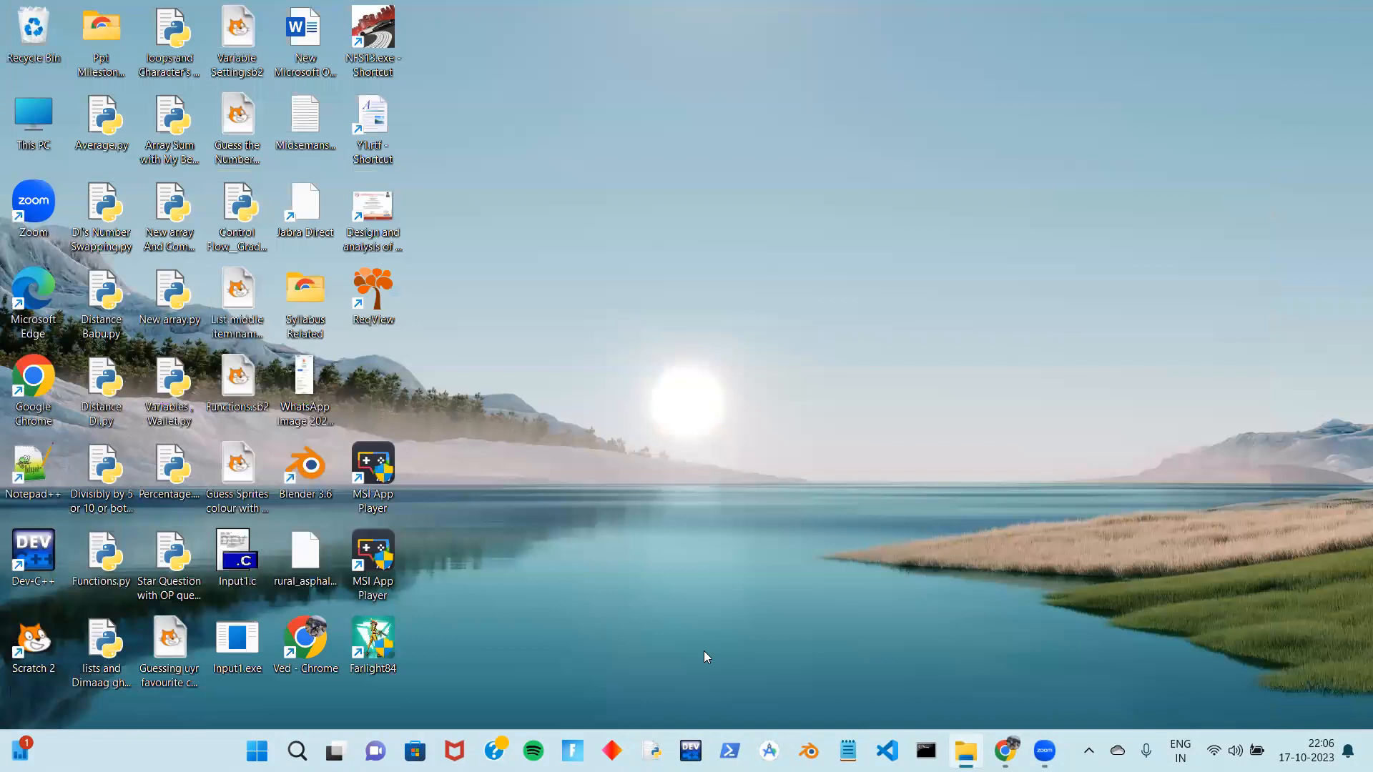
{"action": "left_click", "coordinate": [257, 751]}
Search Settings for 'variables' and choose Edit the system environment variables
{"action": "left_click", "coordinate": [899, 293]}
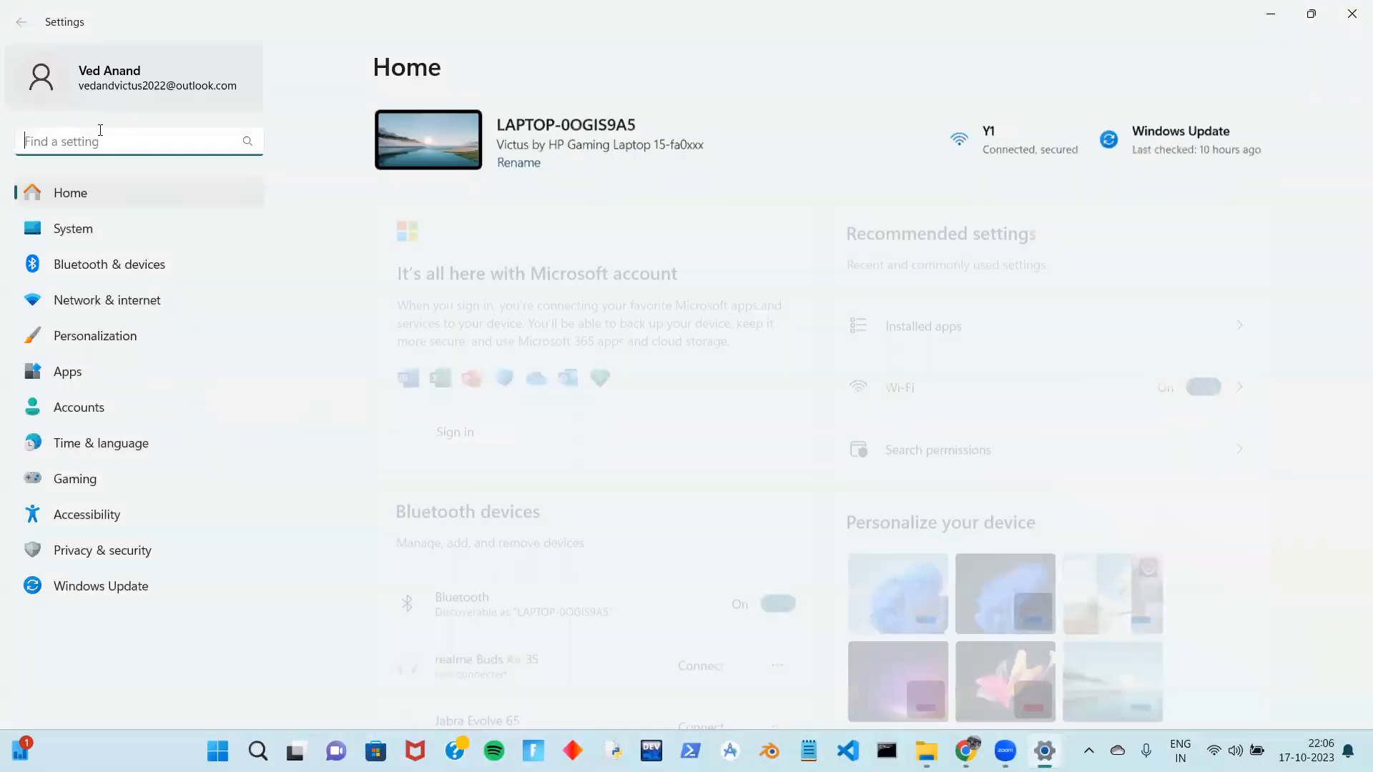
{"action": "type", "text": "var"}
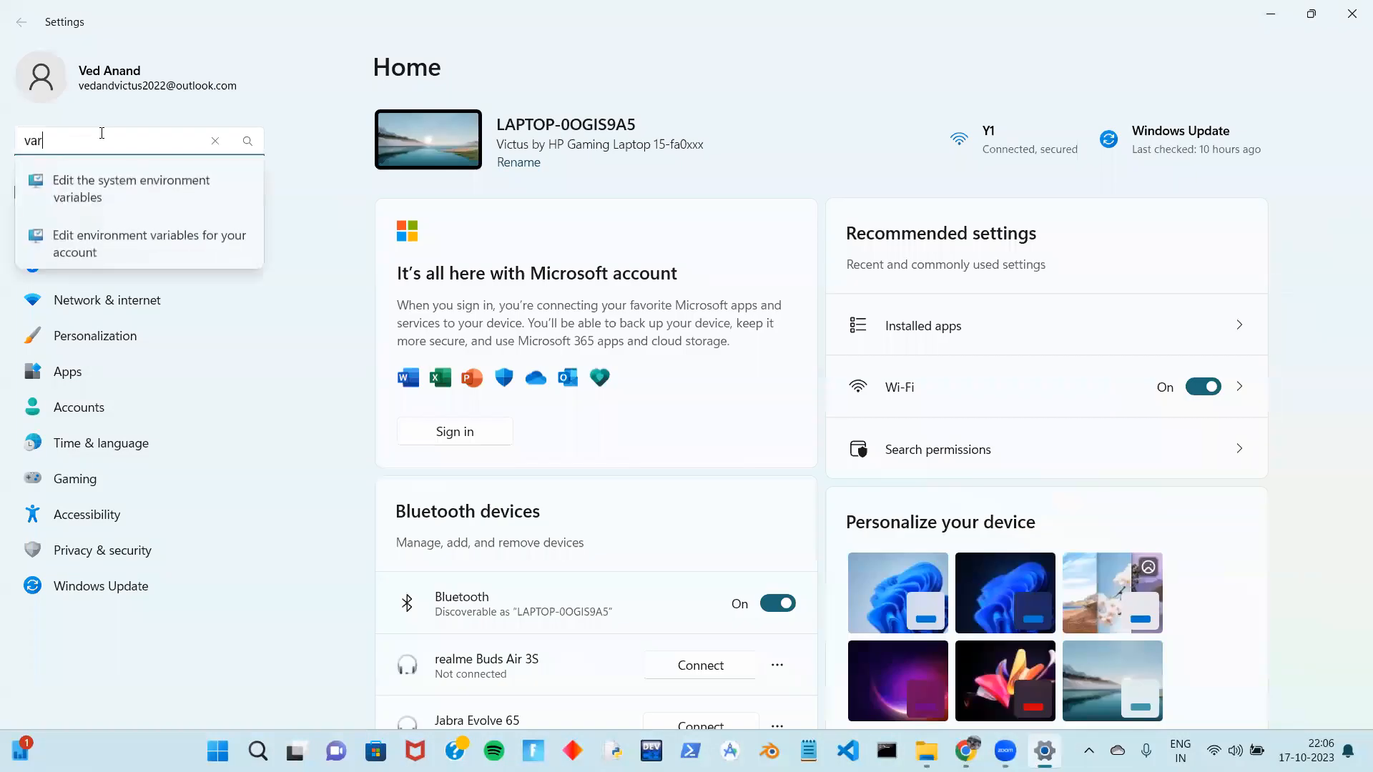
{"action": "type", "text": "iables"}
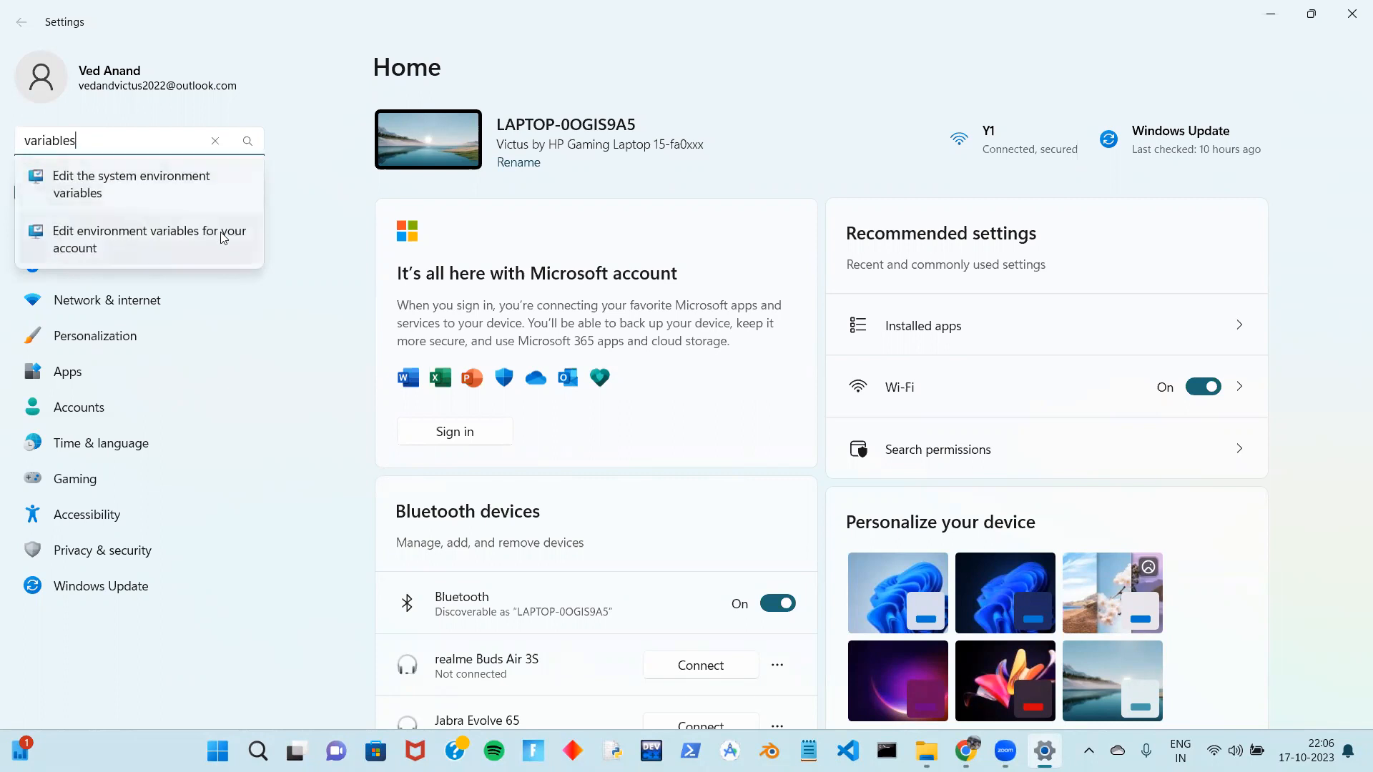
{"action": "left_click", "coordinate": [140, 192]}
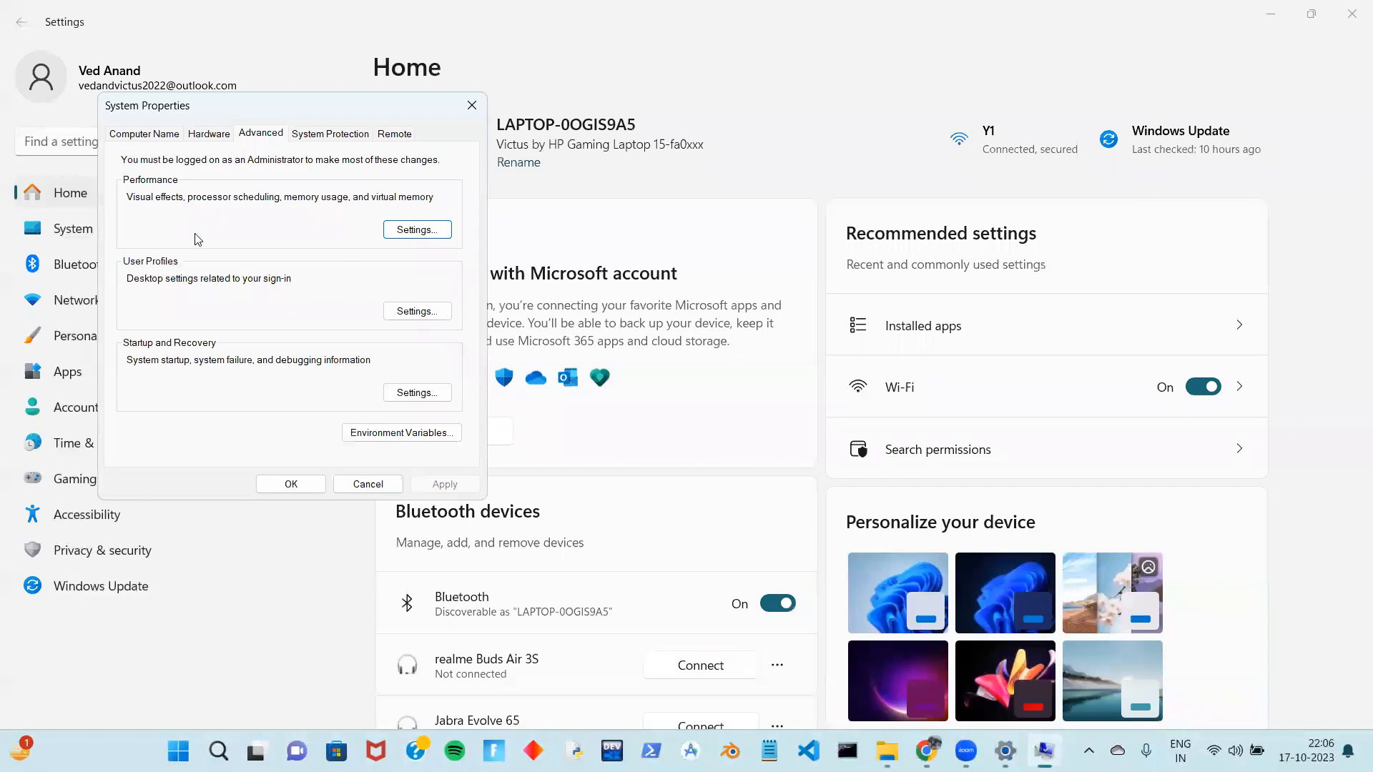
In Environment Variables, select the system Path variable and edit its entries
{"action": "left_click", "coordinate": [373, 434]}
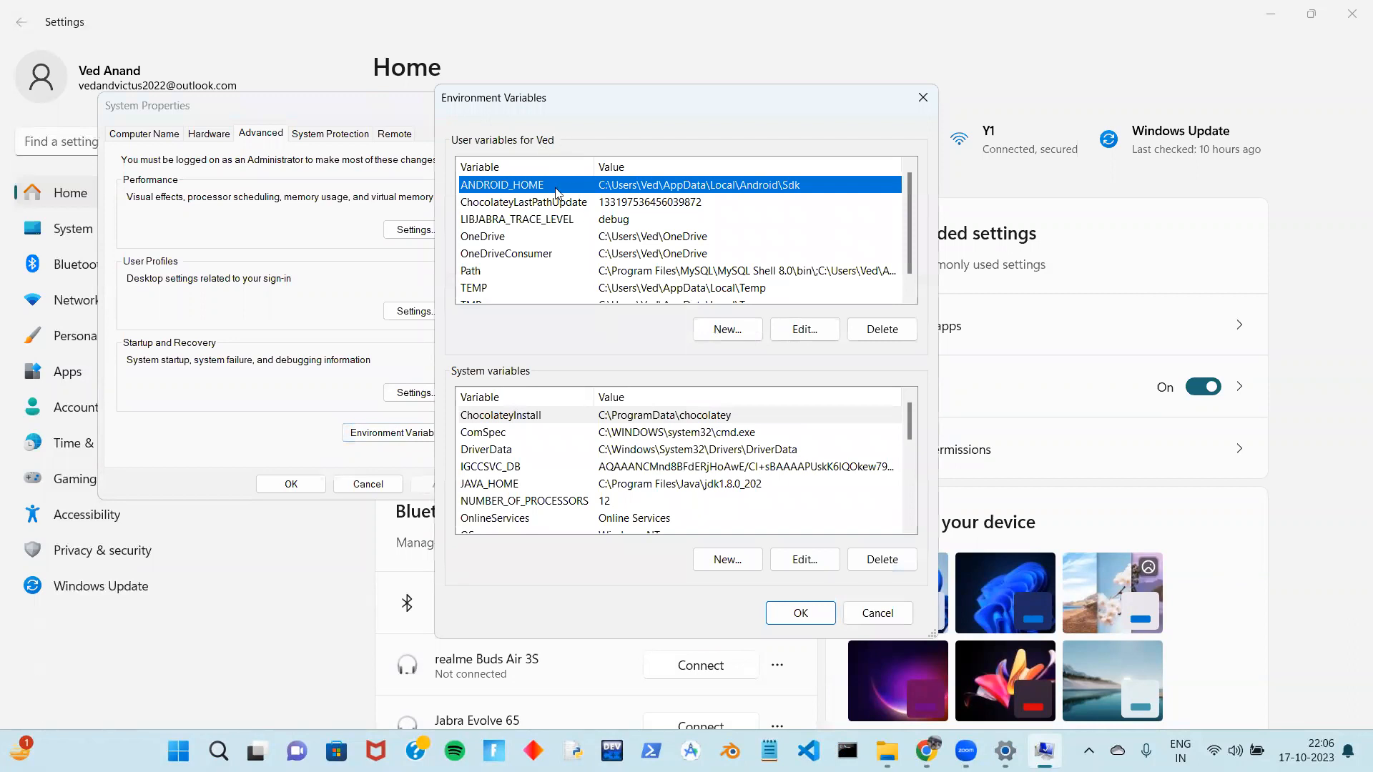
{"action": "left_click", "coordinate": [573, 449]}
{"action": "scroll", "coordinate": [572, 449], "scroll_direction": "down", "scroll_amount": 5}
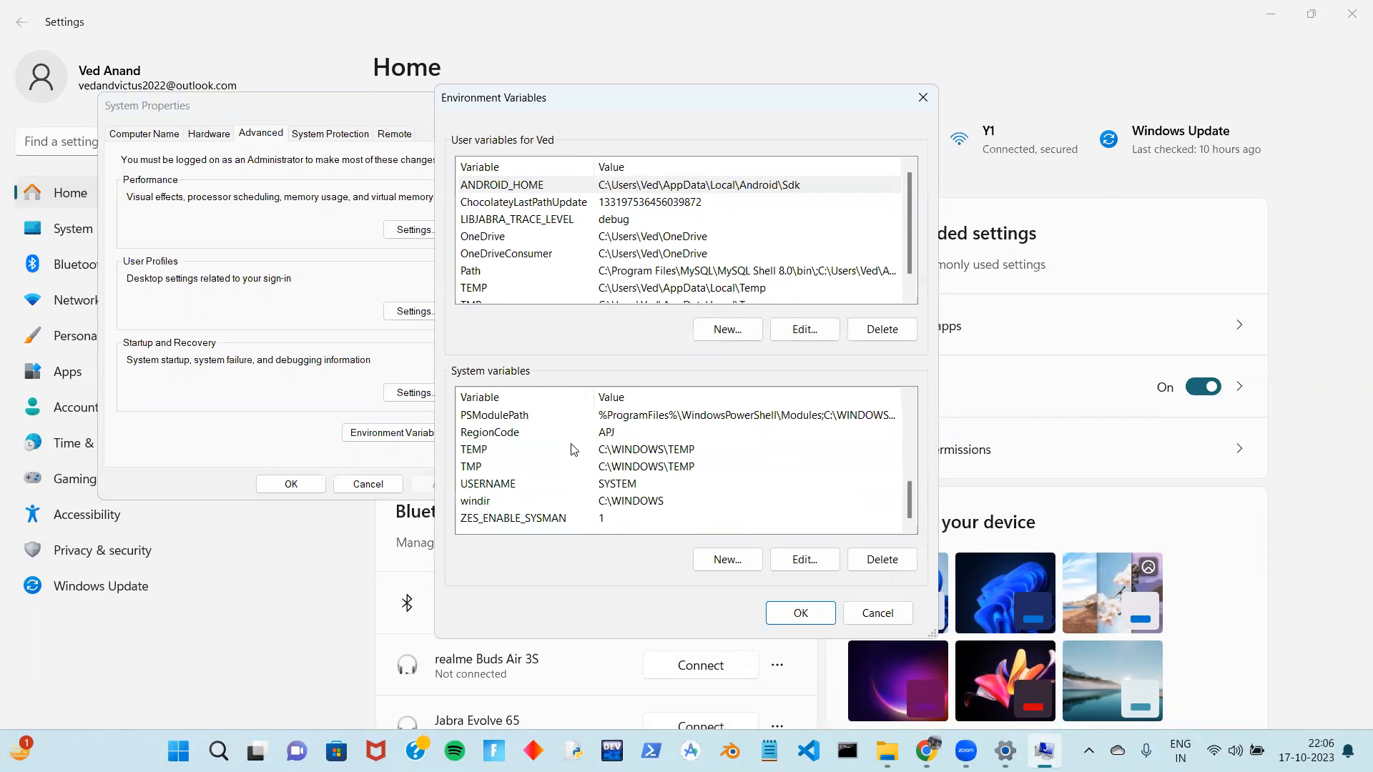
{"action": "scroll", "coordinate": [565, 466], "scroll_direction": "up", "scroll_amount": 3}
{"action": "scroll", "coordinate": [565, 466], "scroll_direction": "down", "scroll_amount": 3}
{"action": "scroll", "coordinate": [564, 466], "scroll_direction": "up", "scroll_amount": 2}
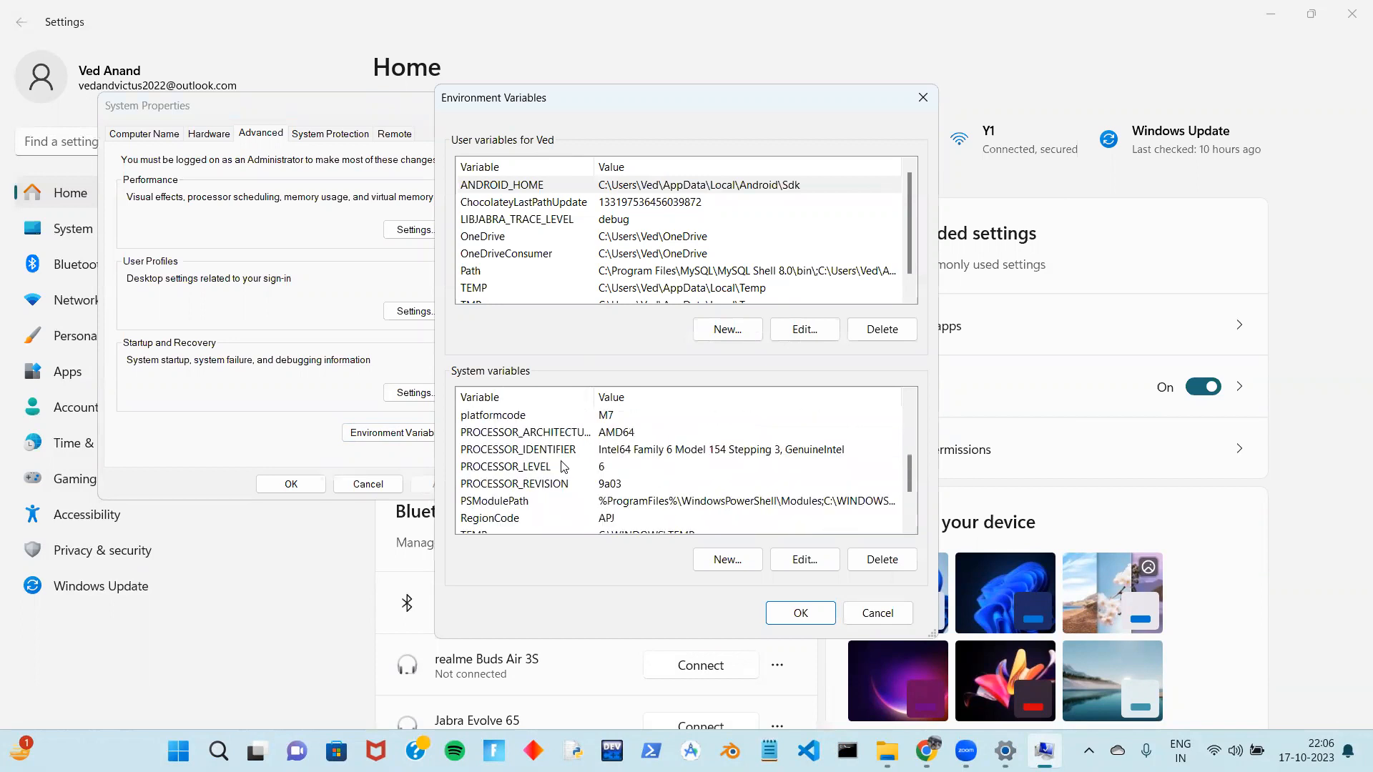
{"action": "scroll", "coordinate": [564, 466], "scroll_direction": "up", "scroll_amount": 2}
{"action": "left_click", "coordinate": [558, 468]}
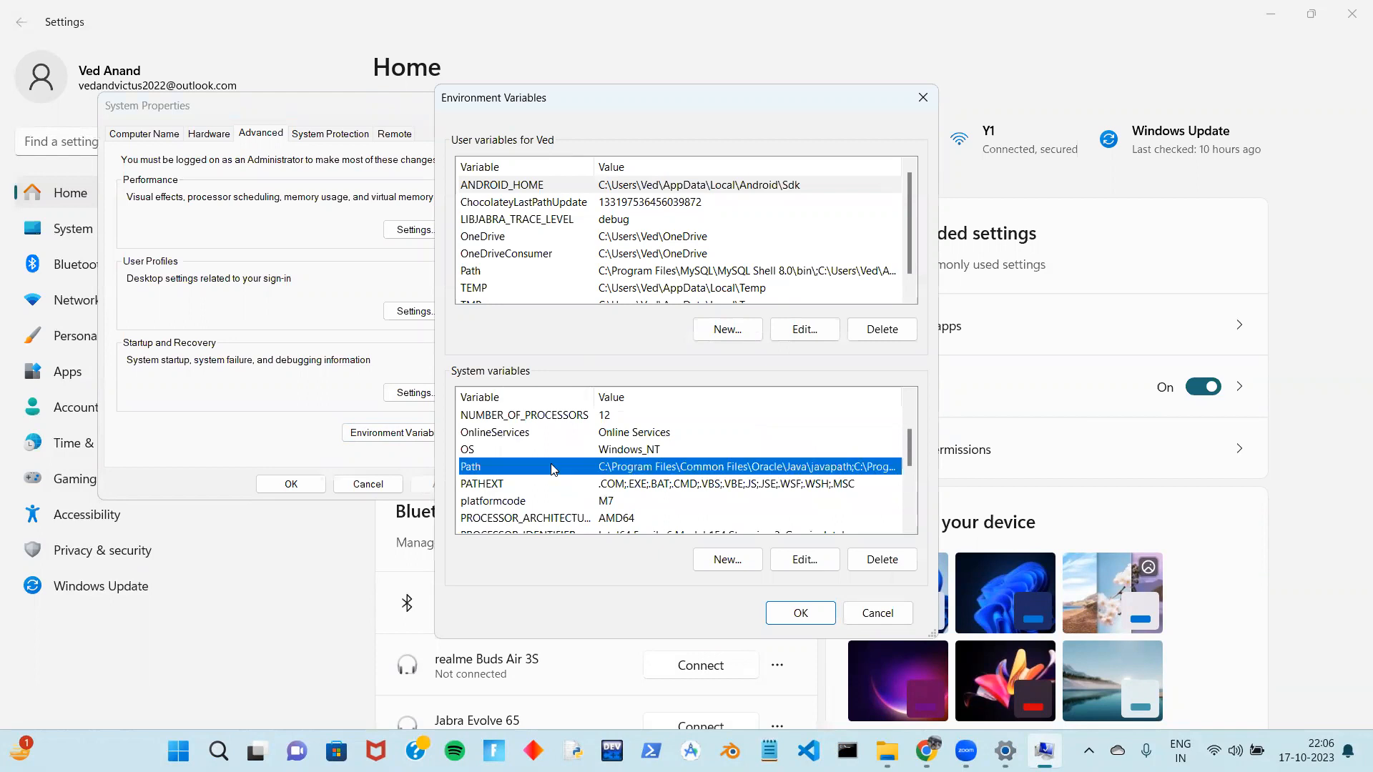
{"action": "left_click", "coordinate": [821, 561]}
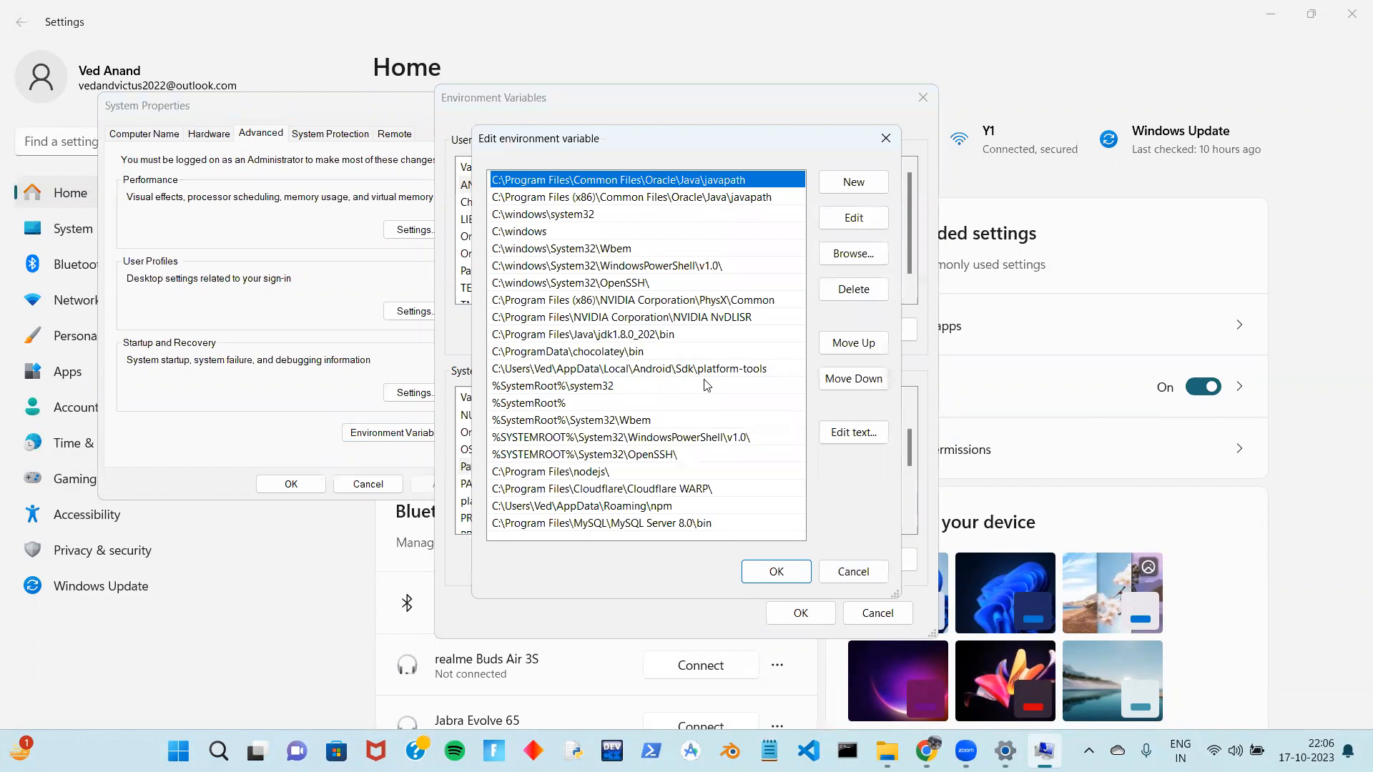
Check the existing MySQL Server 8.0 bin entry and discard the duplicate pasted path
{"action": "left_click", "coordinate": [732, 523]}
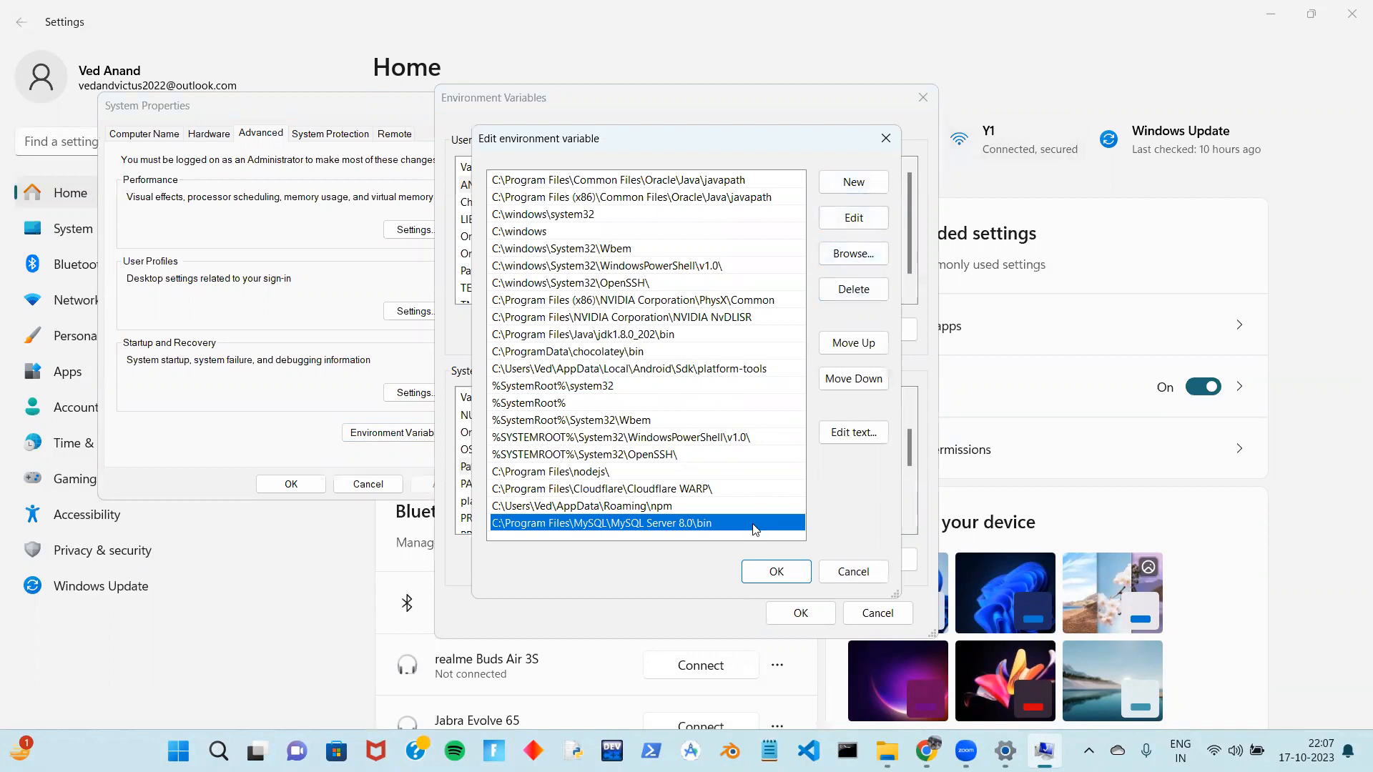
{"action": "left_click", "coordinate": [868, 193]}
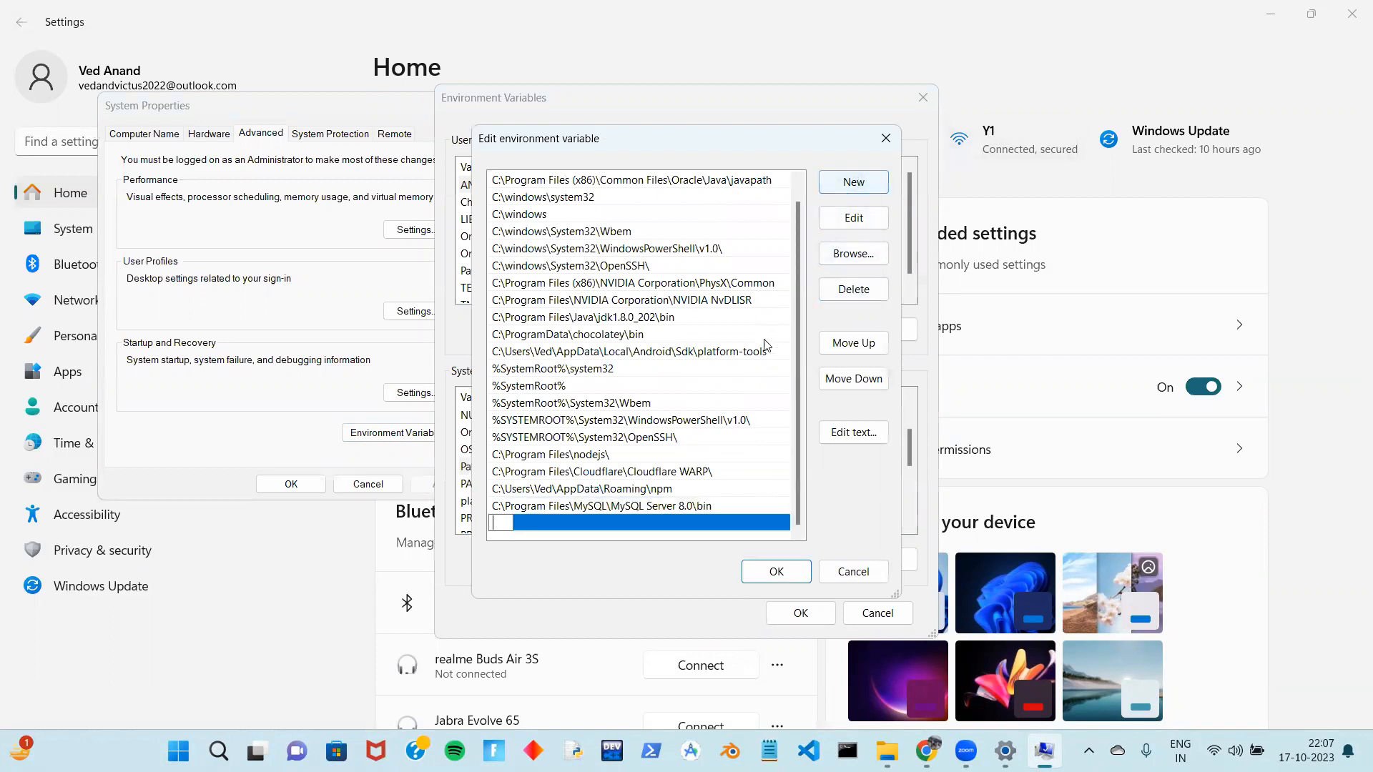
{"action": "type", "text": "\"C:\\Program Files\\MySQL\\MySQL Server 8.0\\bin\""}
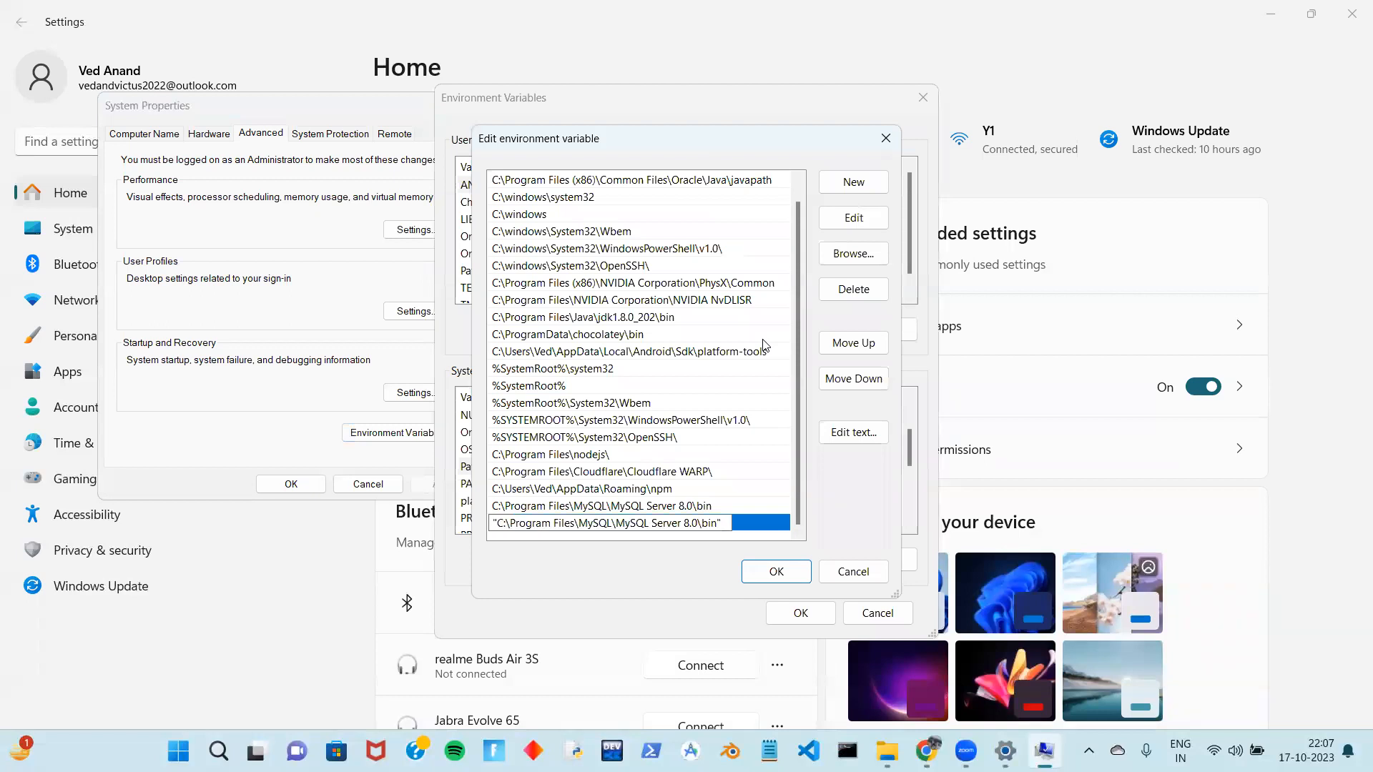
{"action": "key", "text": "ctrl+a"}
{"action": "key", "text": "BackSpace"}
Confirm the Path, Environment Variables and System Properties dialogs with OK and hide Settings
{"action": "left_click", "coordinate": [786, 571]}
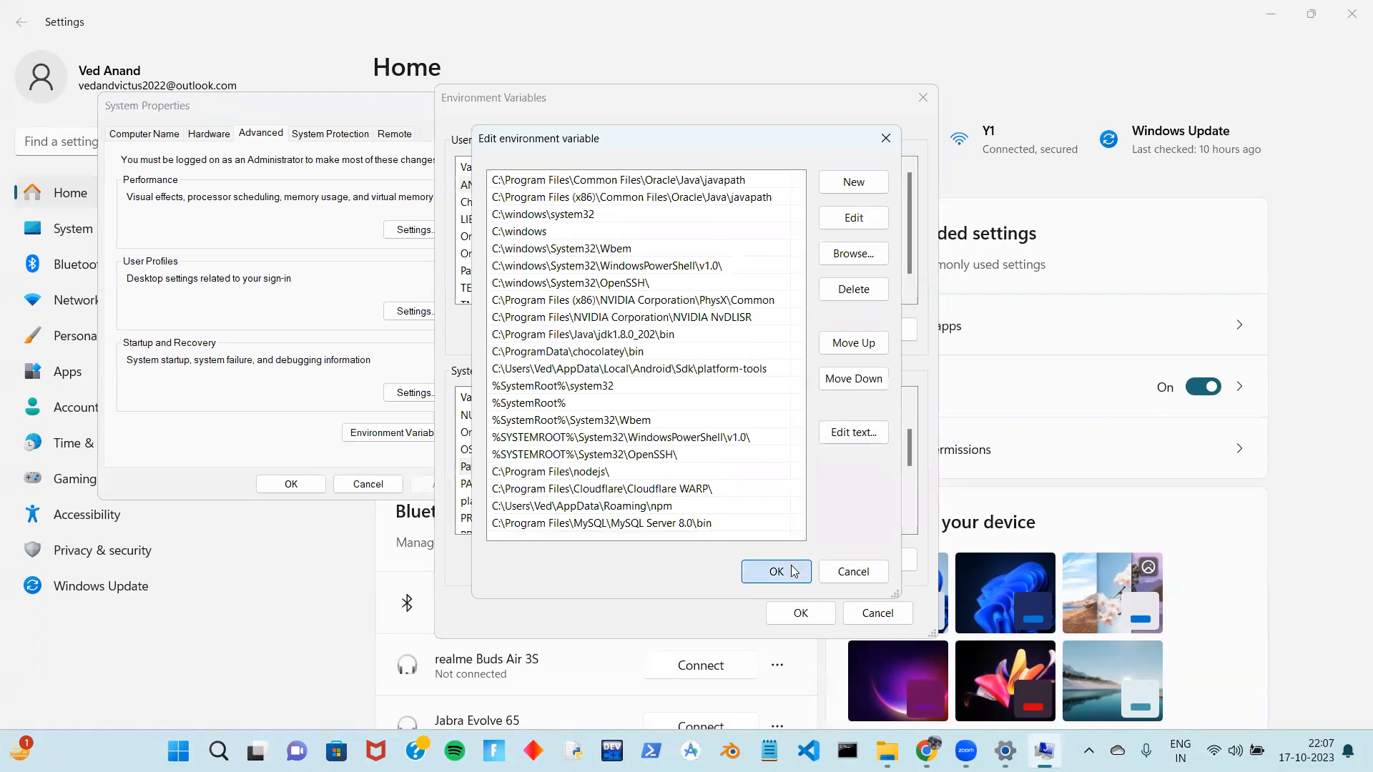
{"action": "left_click", "coordinate": [802, 612]}
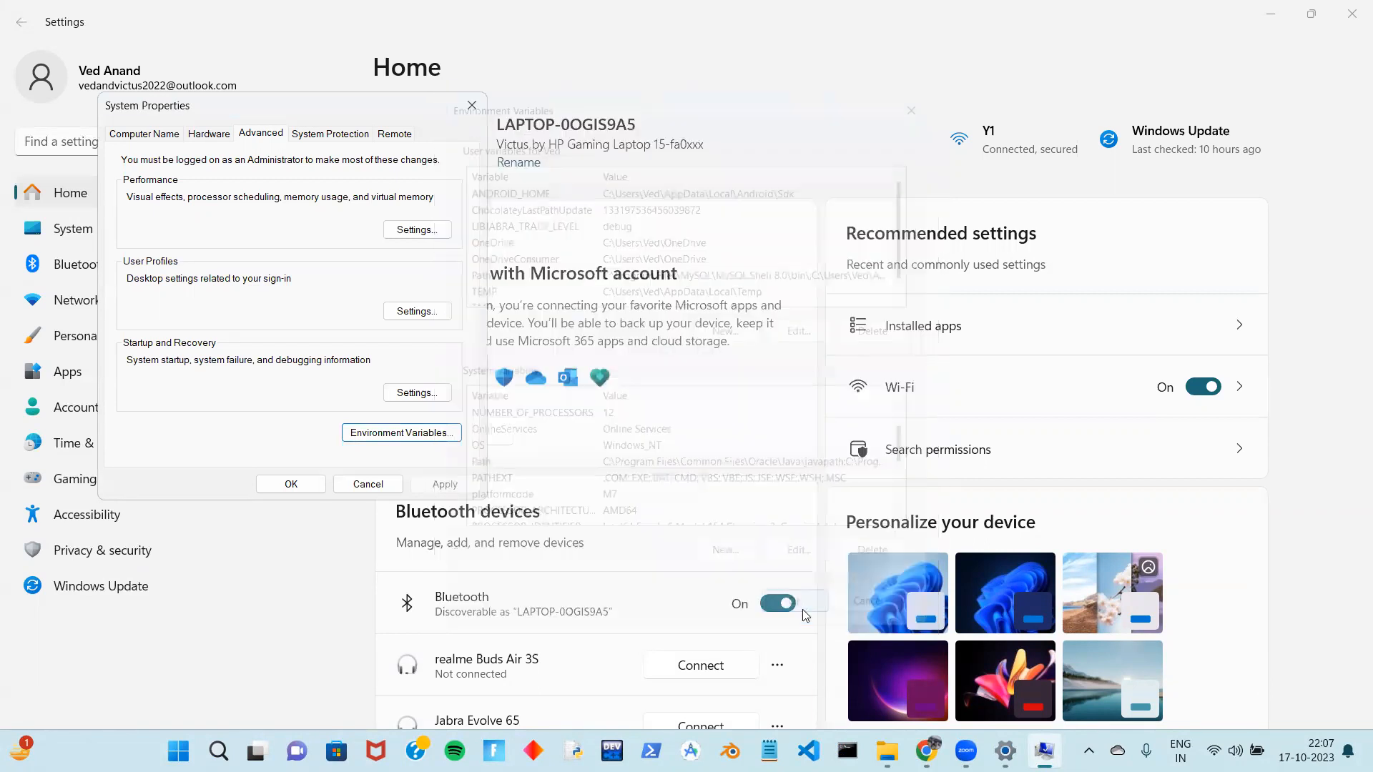
{"action": "left_click", "coordinate": [311, 484]}
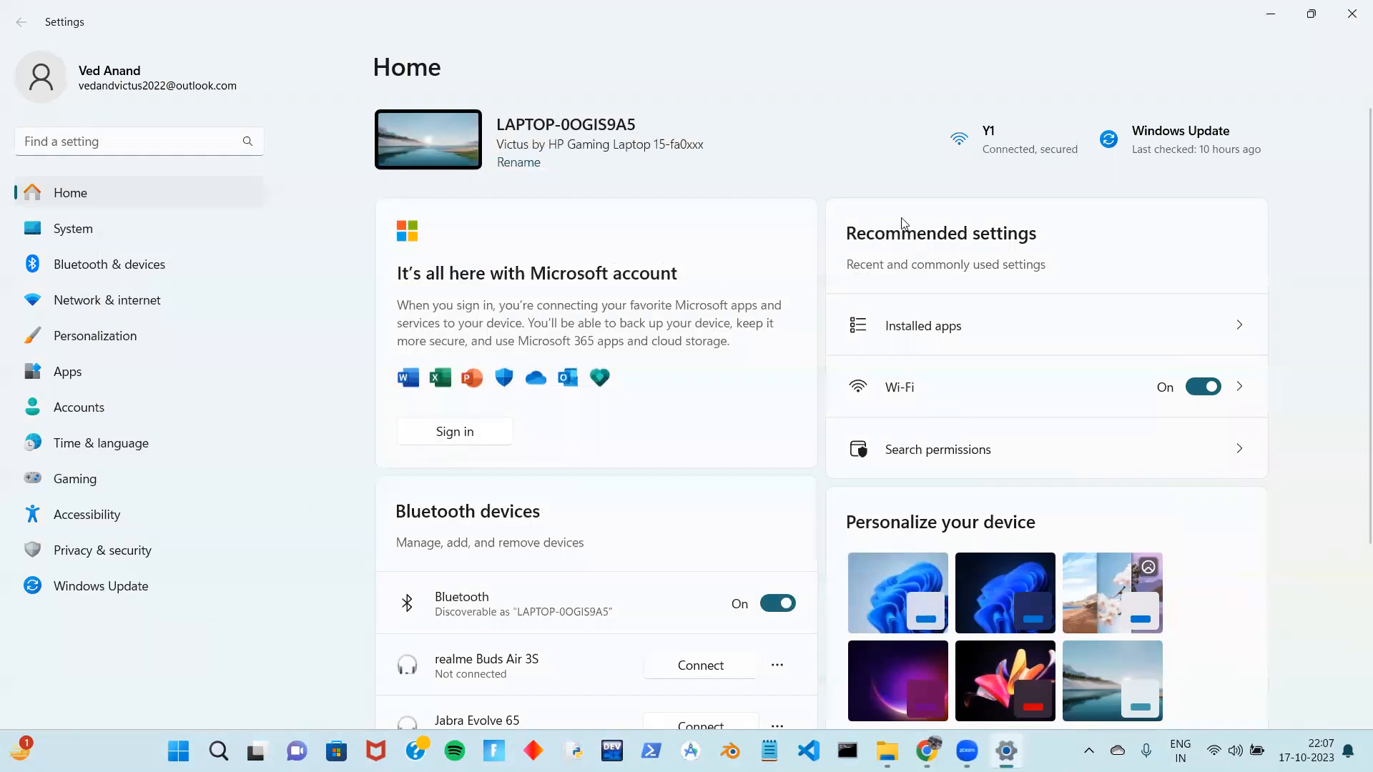
{"action": "left_click", "coordinate": [1272, 11]}
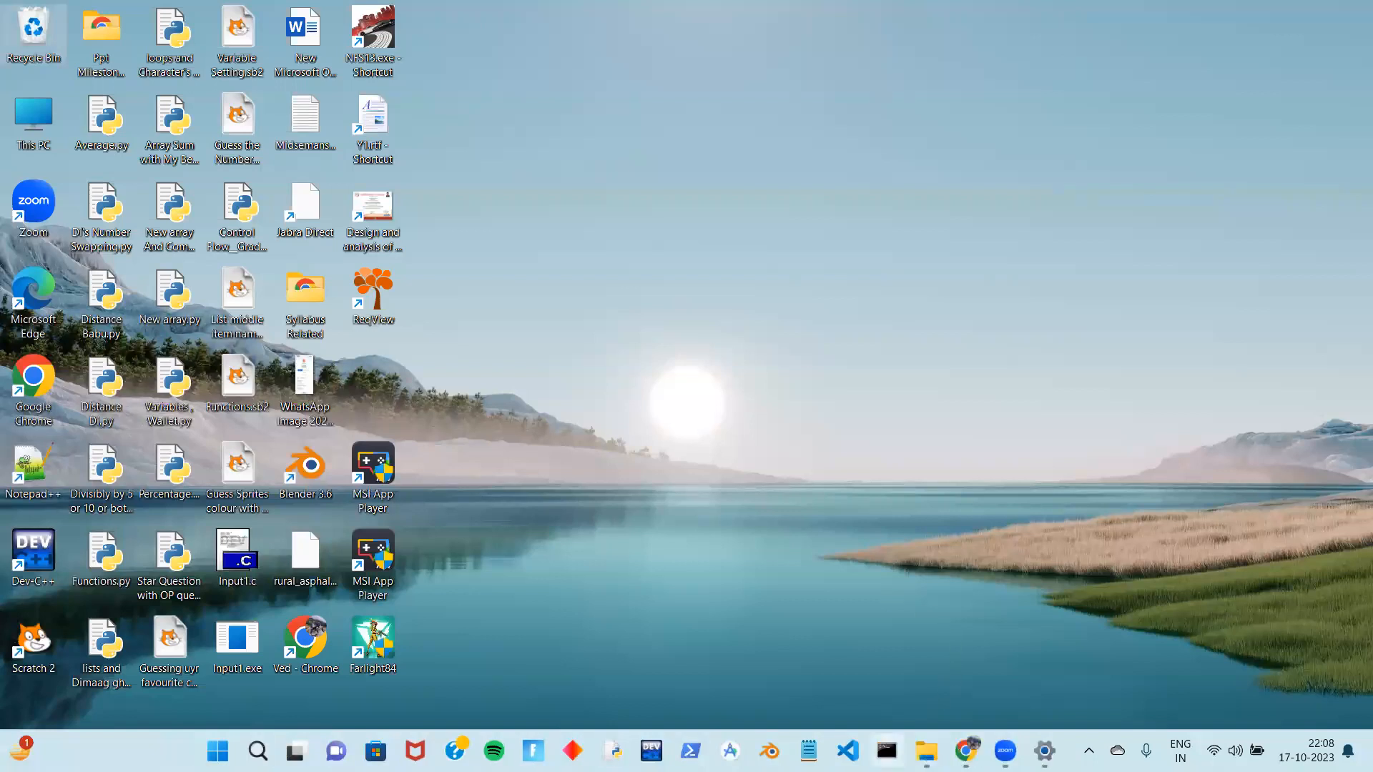
In a new Command Prompt, run 'mysql -u root -p' and log in with the root password
{"action": "left_click", "coordinate": [887, 751]}
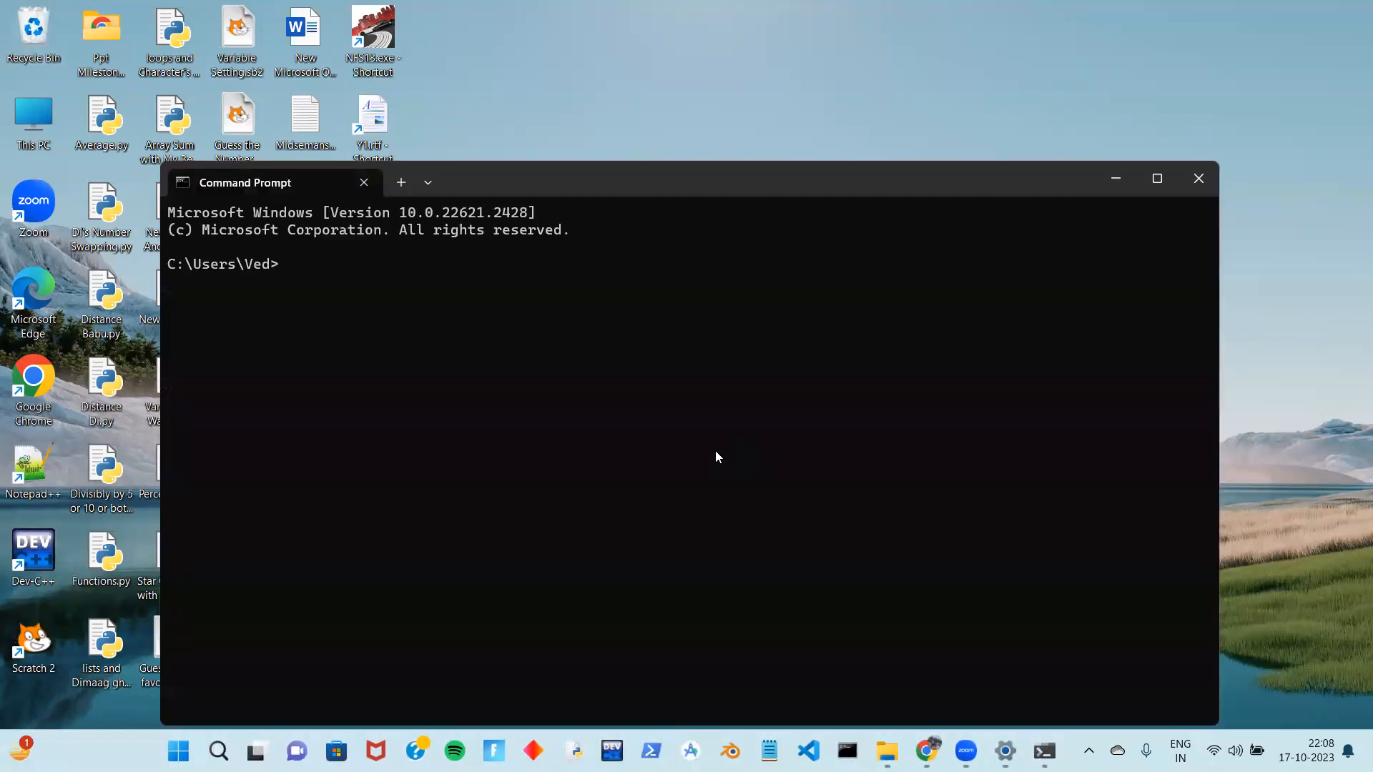
{"action": "type", "text": "mysql"}
{"action": "type", "text": "-u root -p"}
{"action": "key", "text": "Return"}
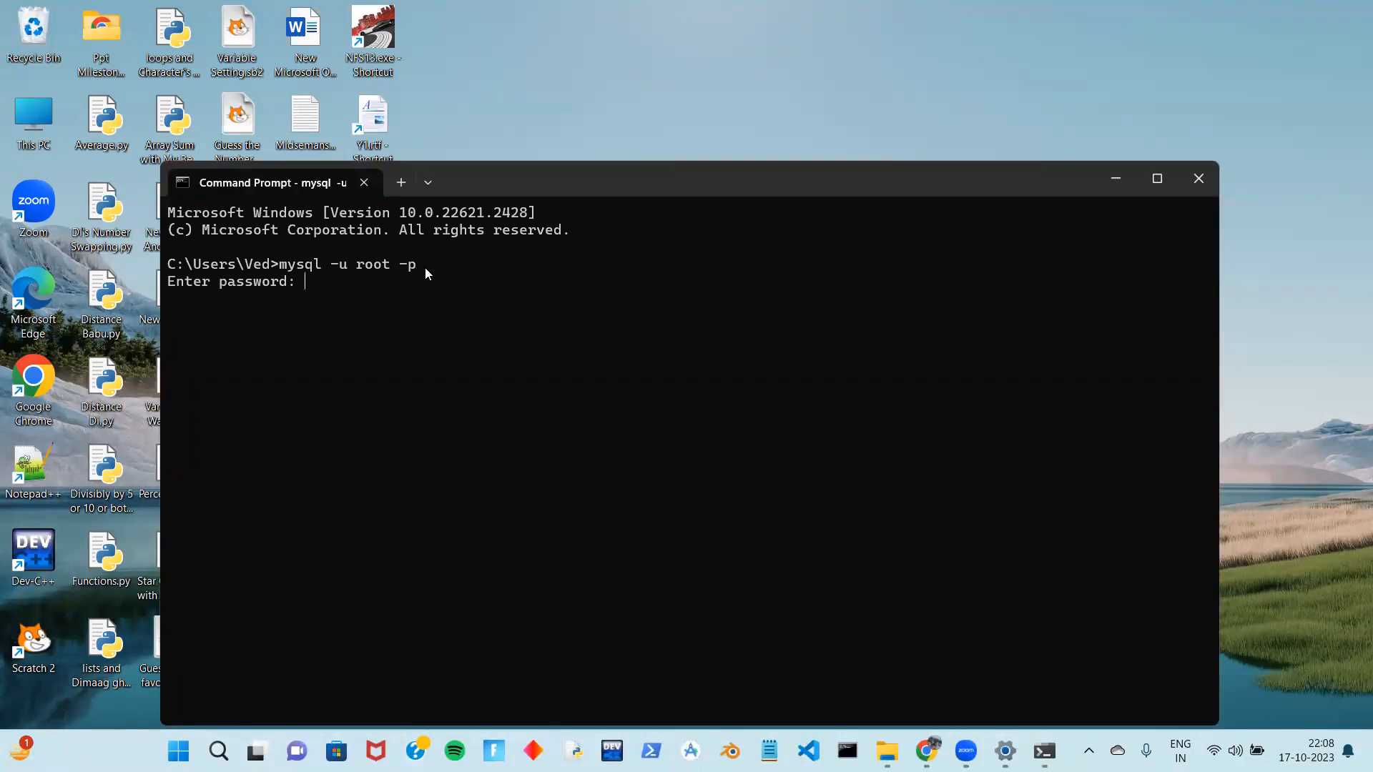
{"action": "type", "text": "*********"}
{"action": "key", "text": "Return"}
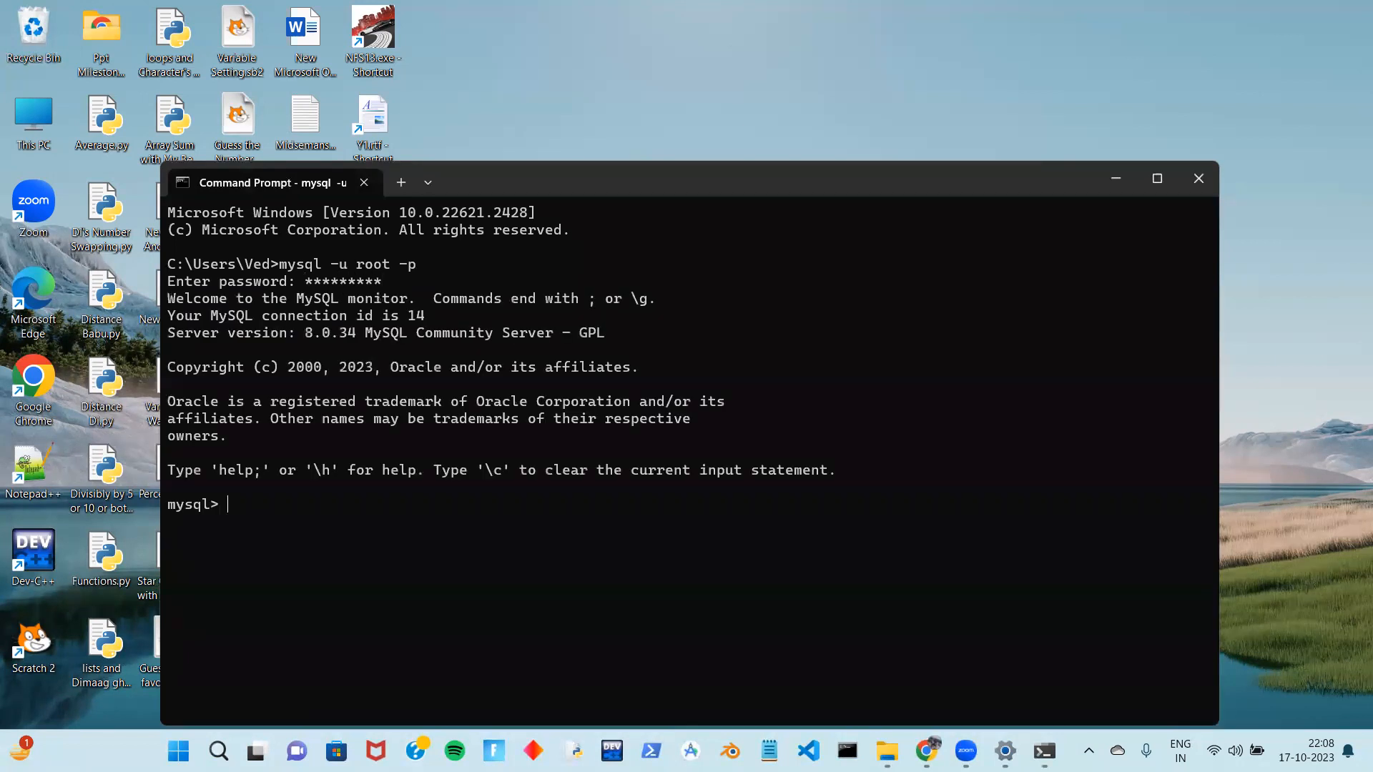
Shrink the terminal text and run 'show databases;' to list the four databases
{"action": "key", "text": "ctrl+minus"}
{"action": "key", "text": "ctrl+minus"}
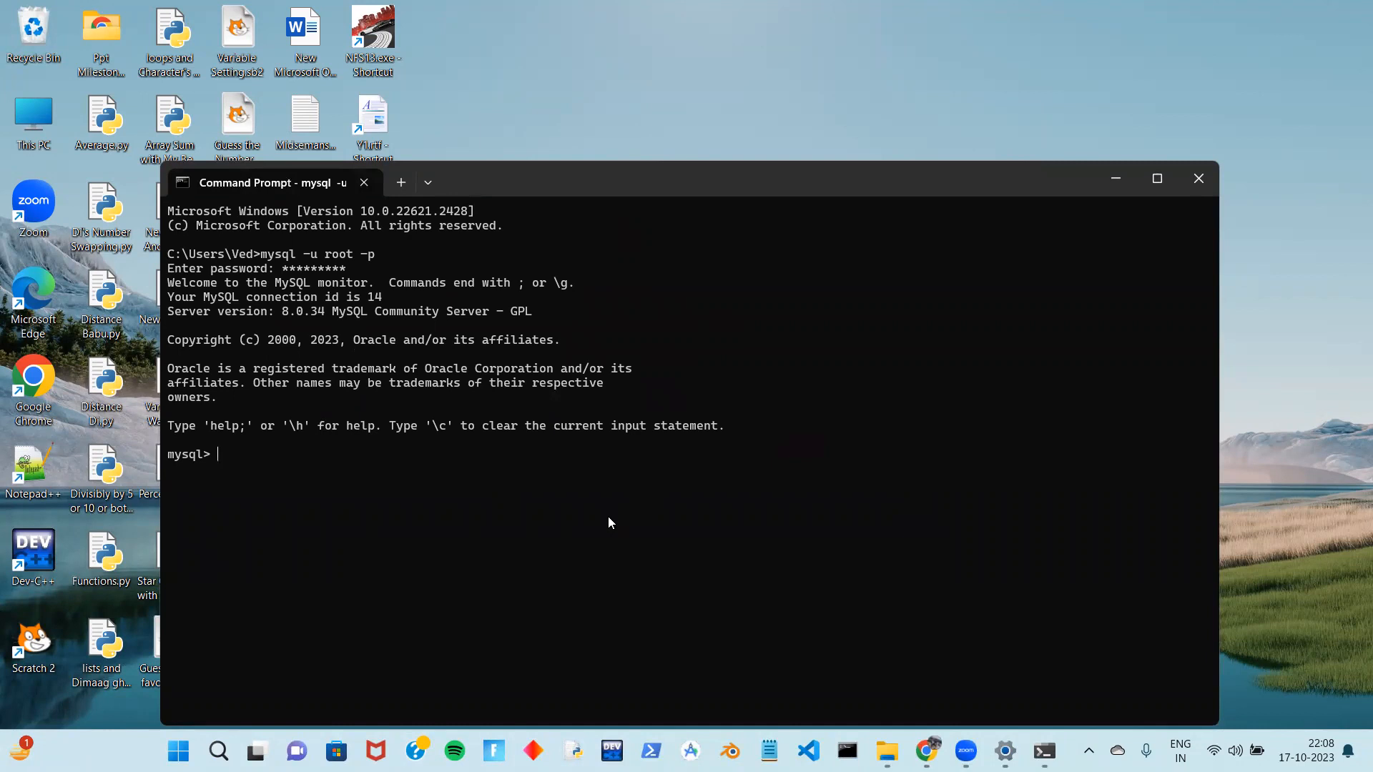
{"action": "type", "text": "show databases;"}
{"action": "key", "text": "Return"}
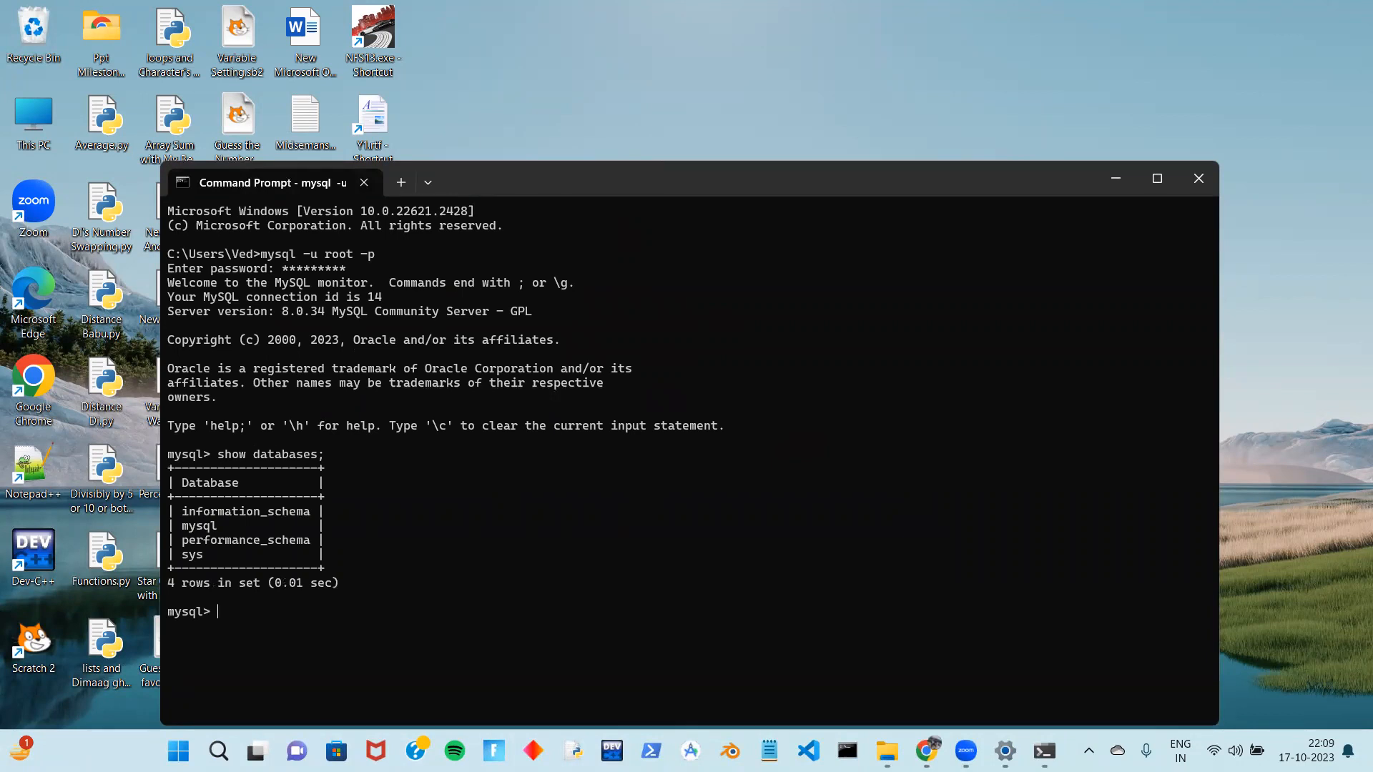
Quit MySQL with 'exit' and close the Command Prompt window
{"action": "type", "text": "create"}
{"action": "key", "text": "BackSpace"}
{"action": "key", "text": "BackSpace"}
{"action": "key", "text": "BackSpace"}
{"action": "key", "text": "BackSpace"}
{"action": "key", "text": "BackSpace"}
{"action": "key", "text": "BackSpace"}
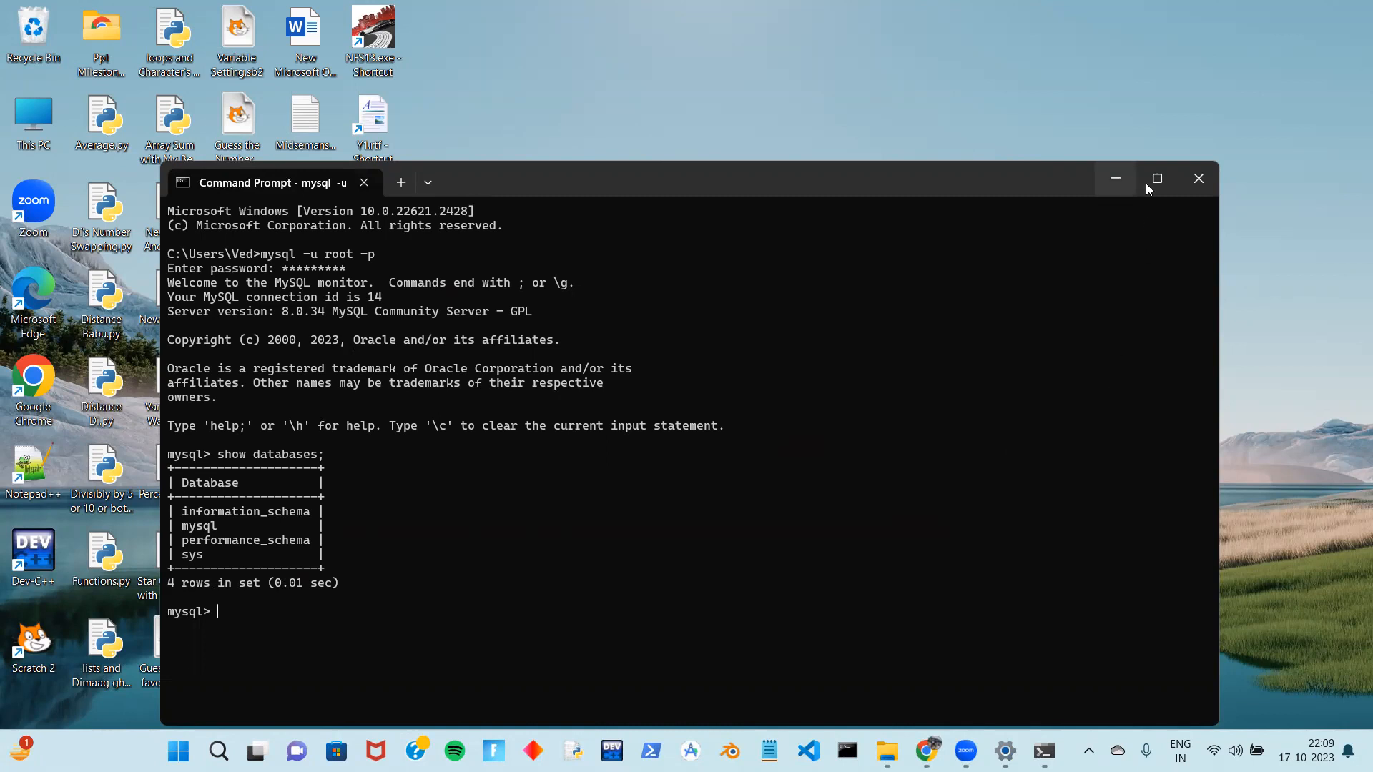
{"action": "type", "text": "exit"}
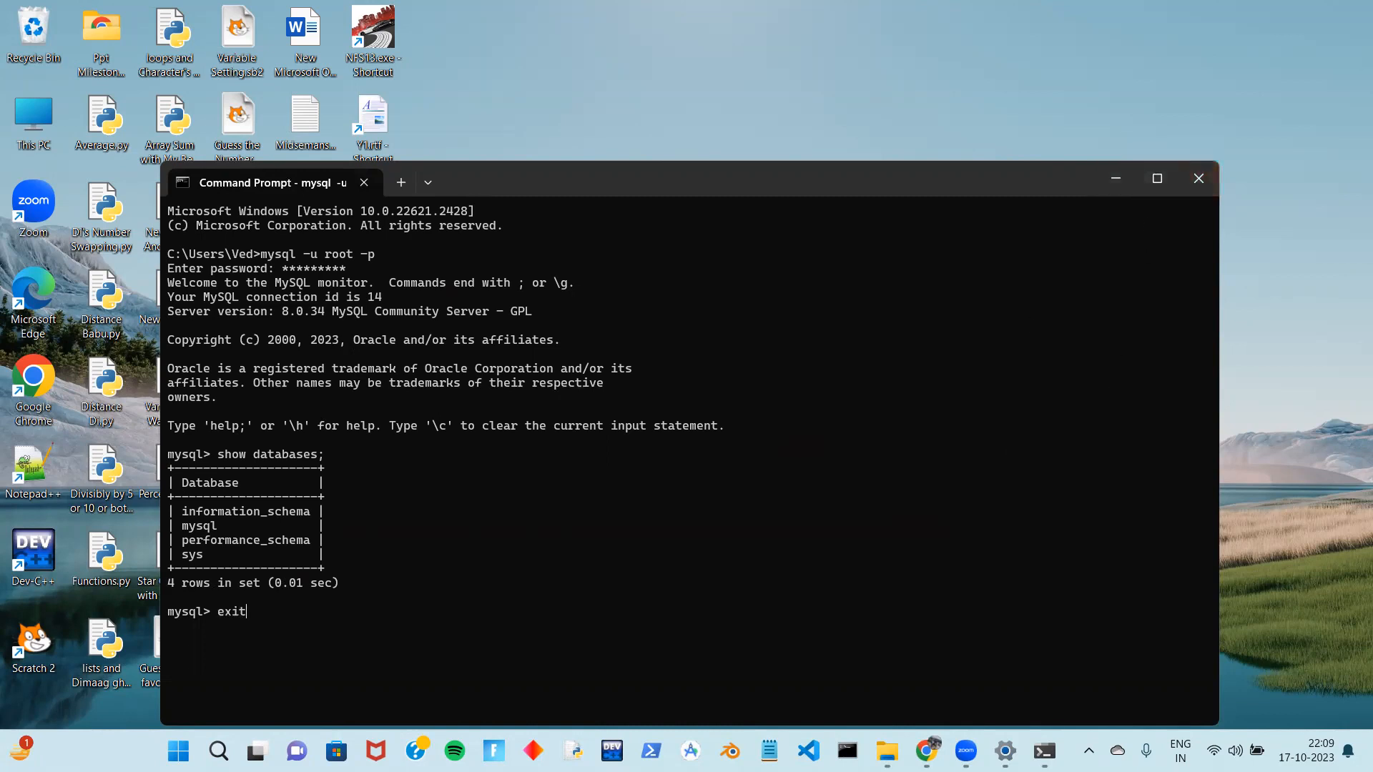
{"action": "key", "text": "Return"}
{"action": "left_click", "coordinate": [1190, 180]}
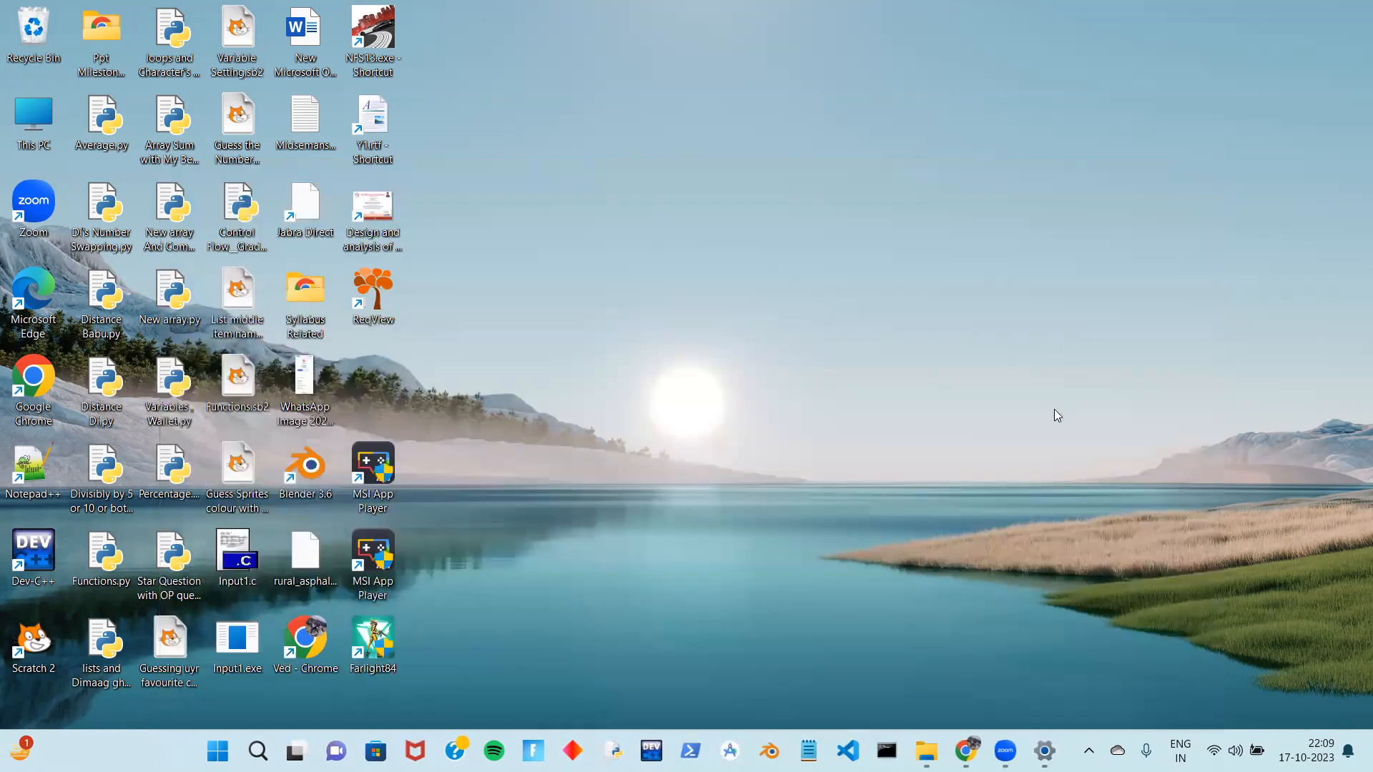